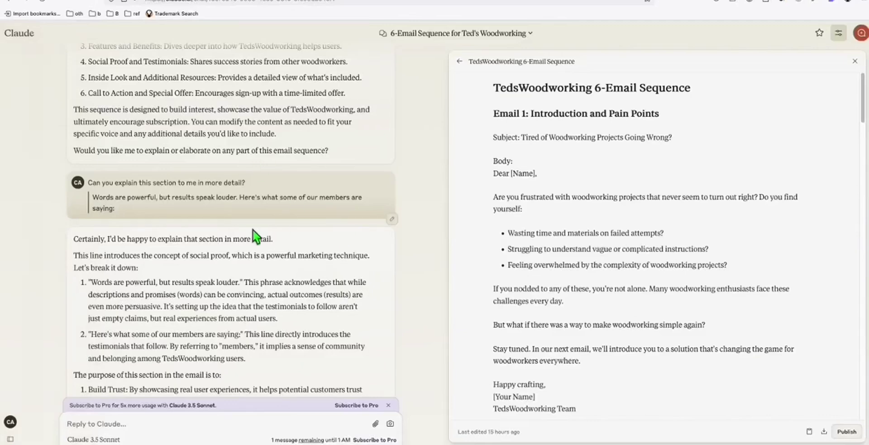
- Leave Claude's TedsWoodworking email sequence for the WordPress AWeber Landing Pages screen
{"action": "scroll", "coordinate": [572, 174], "scroll_direction": "down", "scroll_amount": 7}
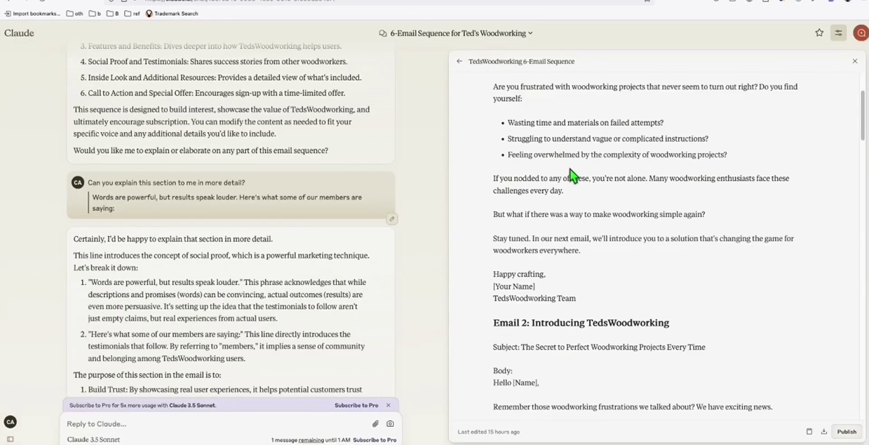
{"action": "scroll", "coordinate": [588, 244], "scroll_direction": "up", "scroll_amount": 7}
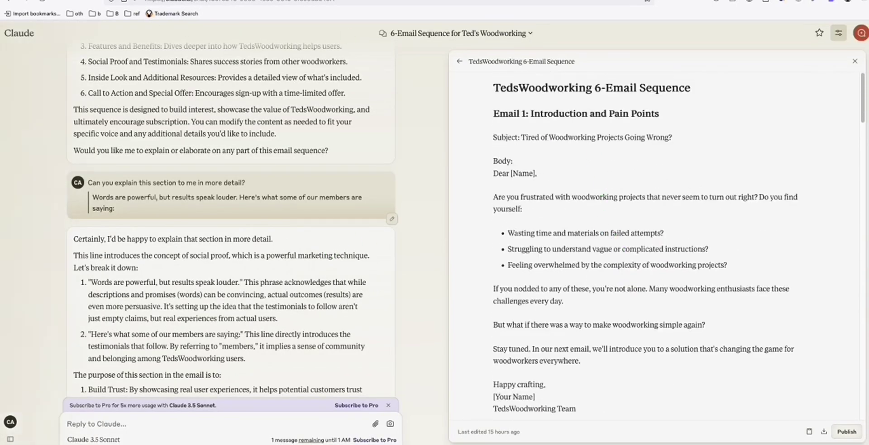
{"action": "left_click", "coordinate": [194, 2]}
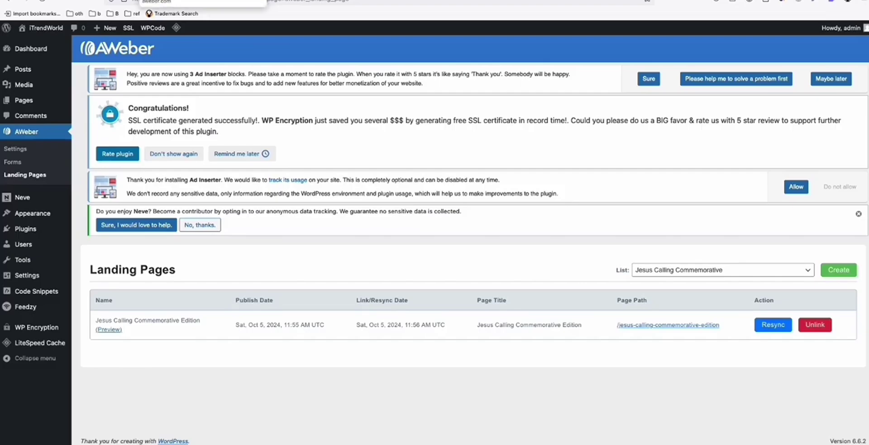
- Open AWeber's Campaigns list showing the active Teds Woodworking Automation campaign
{"action": "key", "text": "ctrl+Tab"}
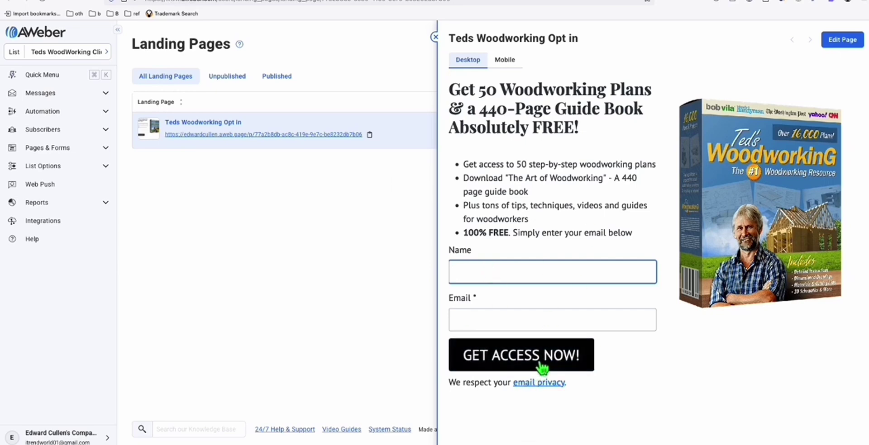
{"action": "left_click", "coordinate": [84, 113]}
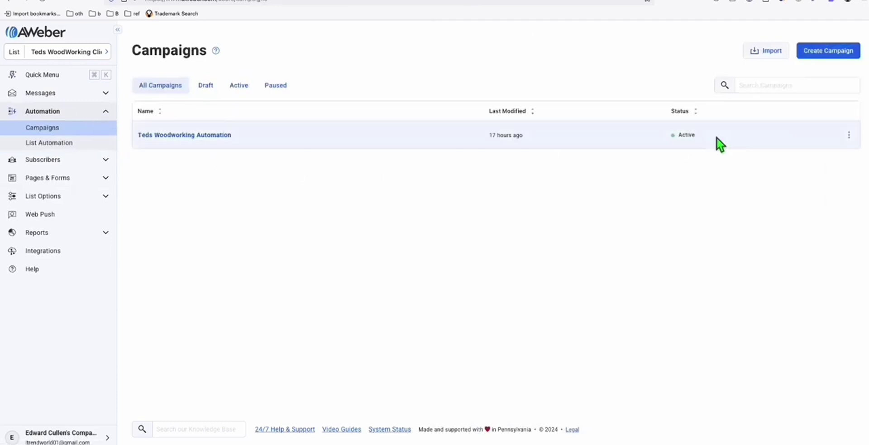
{"action": "left_click", "coordinate": [821, 137]}
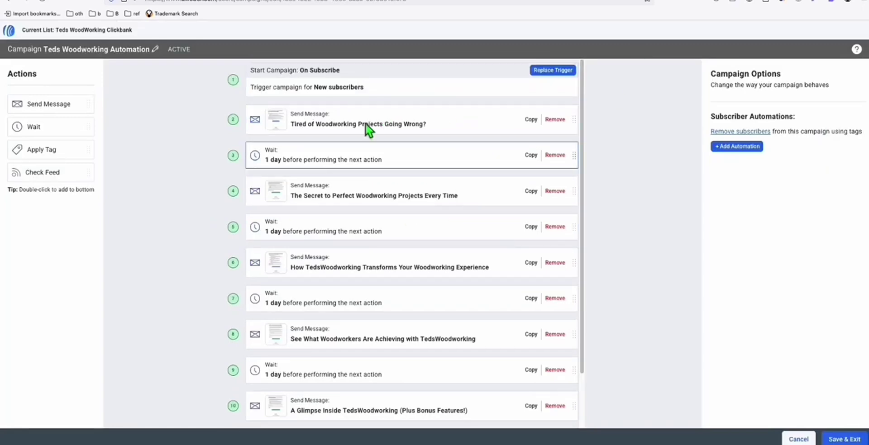
{"action": "left_click", "coordinate": [123, 2]}
{"action": "scroll", "coordinate": [596, 223], "scroll_direction": "down", "scroll_amount": 4}
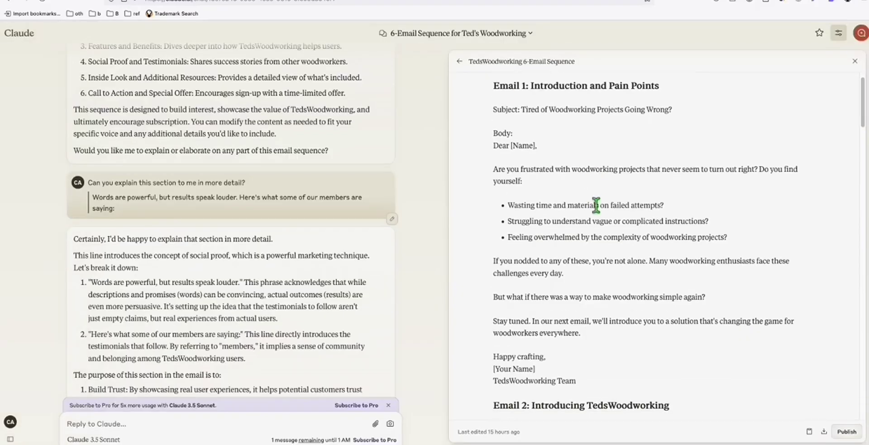
{"action": "left_click", "coordinate": [119, 1]}
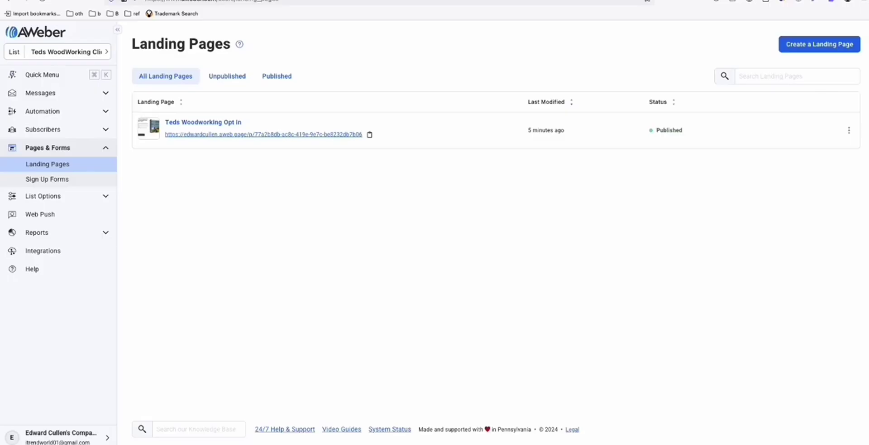
{"action": "left_click", "coordinate": [109, 1]}
{"action": "scroll", "coordinate": [320, 148], "scroll_direction": "down", "scroll_amount": 2}
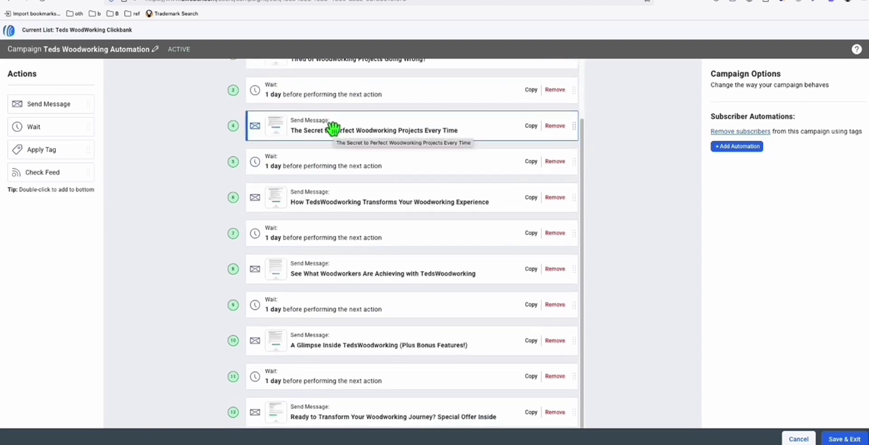
{"action": "scroll", "coordinate": [334, 129], "scroll_direction": "up", "scroll_amount": 2}
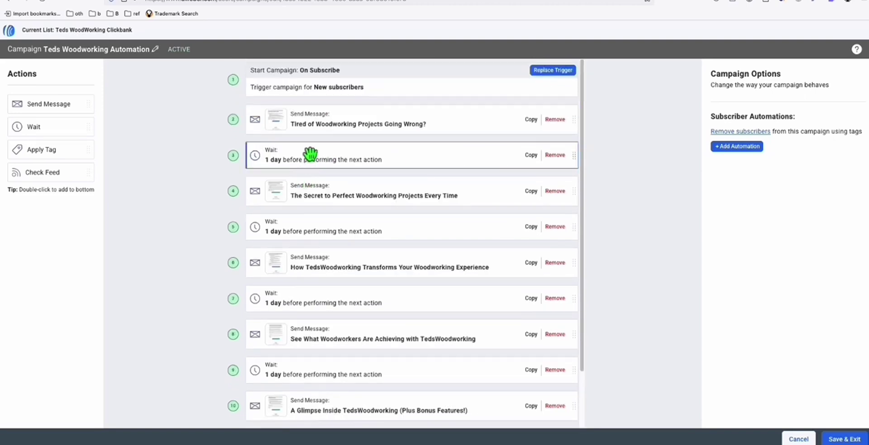
- Inspect the first three campaign messages and the one-day waits between them
{"action": "left_click", "coordinate": [370, 123]}
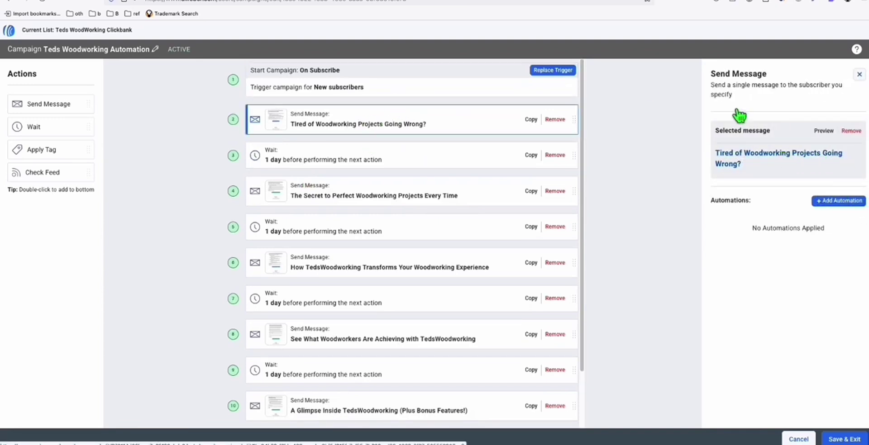
{"action": "left_click", "coordinate": [330, 159]}
{"action": "left_click", "coordinate": [358, 192]}
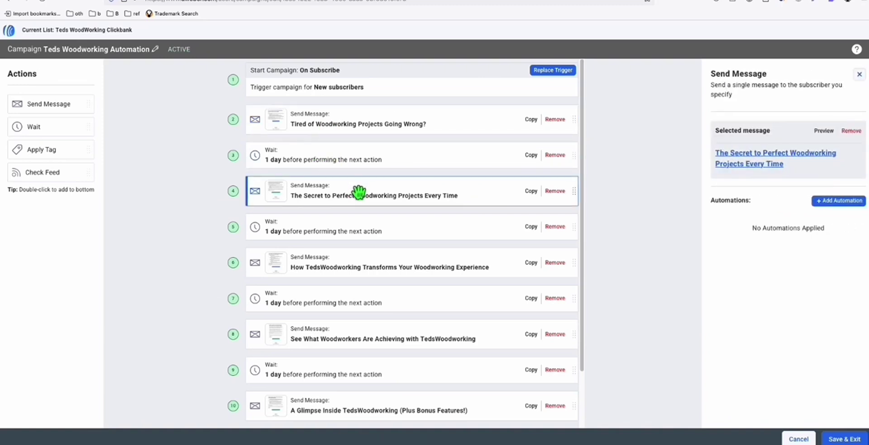
{"action": "left_click", "coordinate": [359, 237]}
{"action": "left_click", "coordinate": [374, 258]}
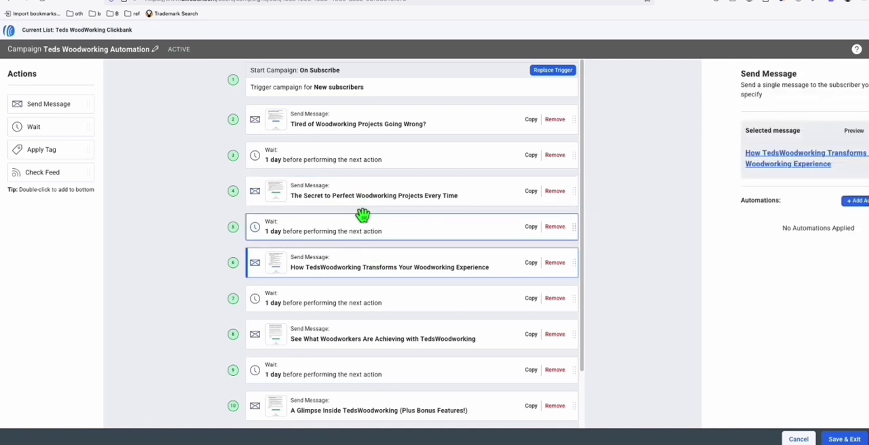
{"action": "scroll", "coordinate": [362, 215], "scroll_direction": "down", "scroll_amount": 2}
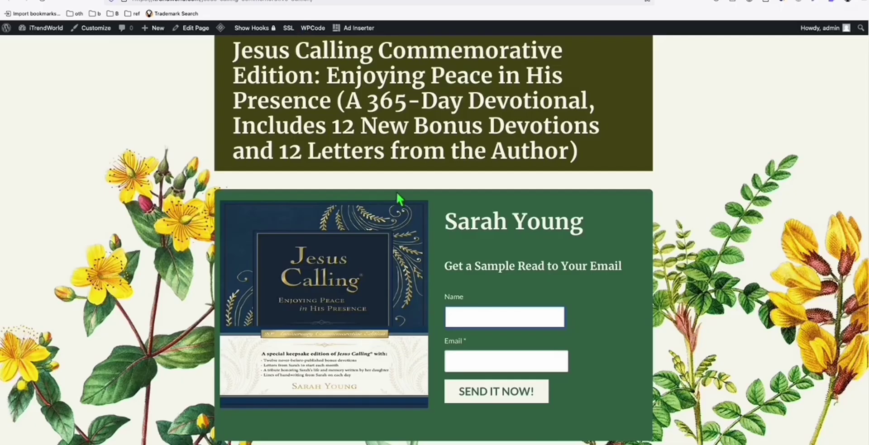
- Scroll through the Jesus Calling Commemorative Edition landing page, then return to AWeber
{"action": "scroll", "coordinate": [396, 191], "scroll_direction": "up", "scroll_amount": 1}
{"action": "scroll", "coordinate": [370, 139], "scroll_direction": "down", "scroll_amount": 1}
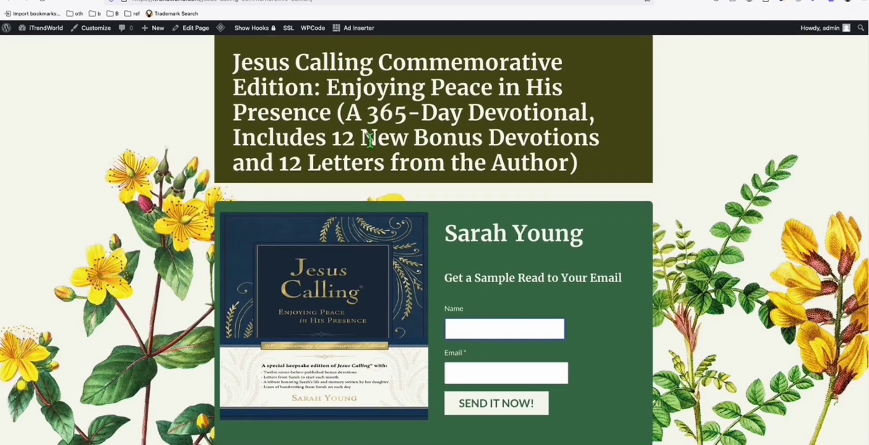
{"action": "scroll", "coordinate": [371, 139], "scroll_direction": "down", "scroll_amount": 1}
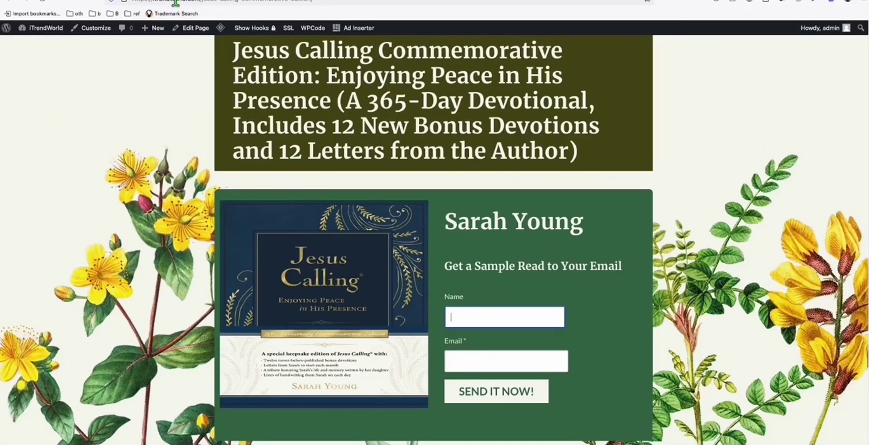
{"action": "left_click", "coordinate": [176, 2]}
- Make Jesus Calling Commemorative the active list on AWeber's Landing Pages screen
{"action": "left_click", "coordinate": [169, 2]}
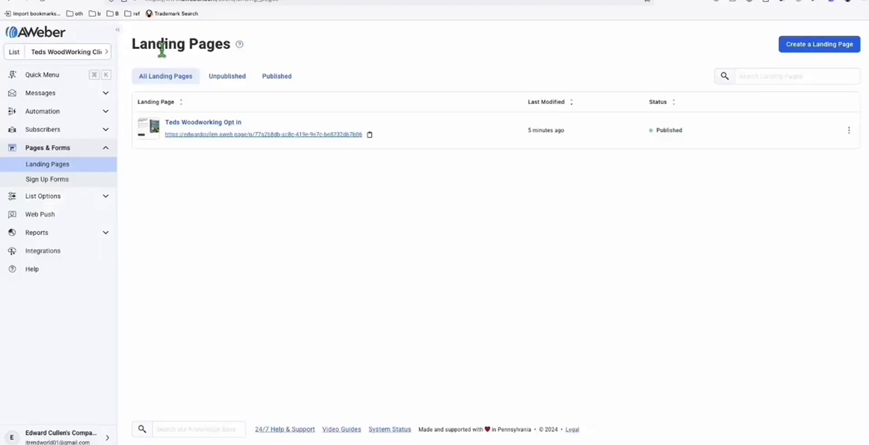
{"action": "left_click", "coordinate": [78, 52]}
{"action": "left_click", "coordinate": [164, 92]}
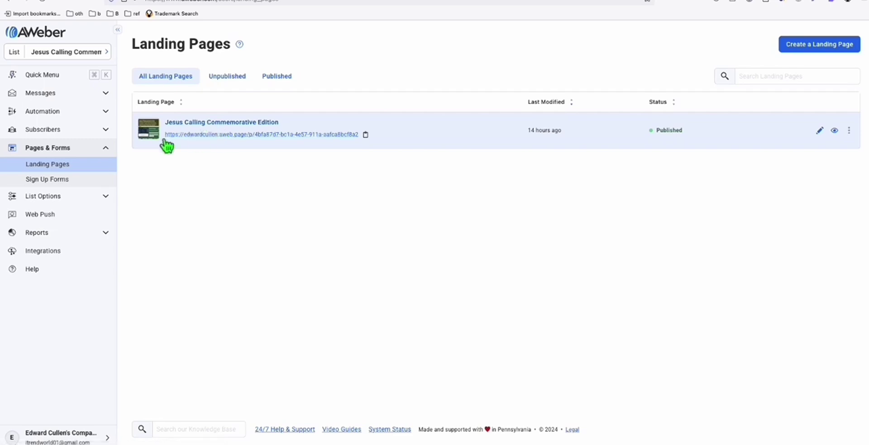
- Review the draft Untitled Campaign's messages, including 'Transform Your Days with Jesus Calling'
{"action": "left_click", "coordinate": [64, 114]}
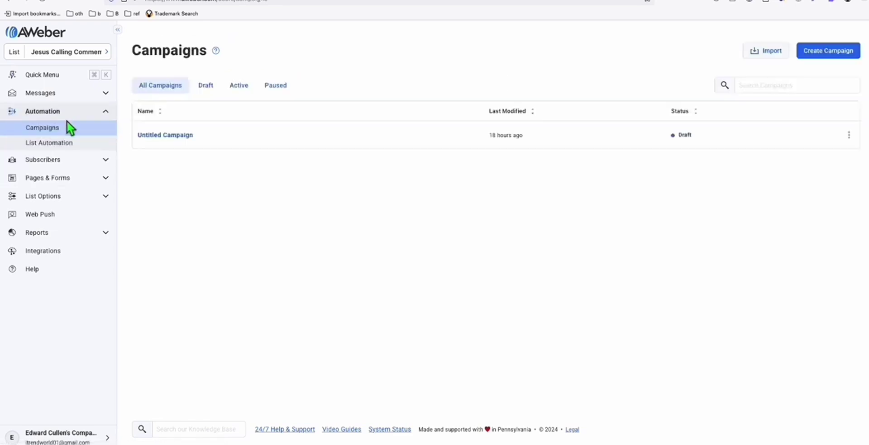
{"action": "left_click", "coordinate": [805, 137]}
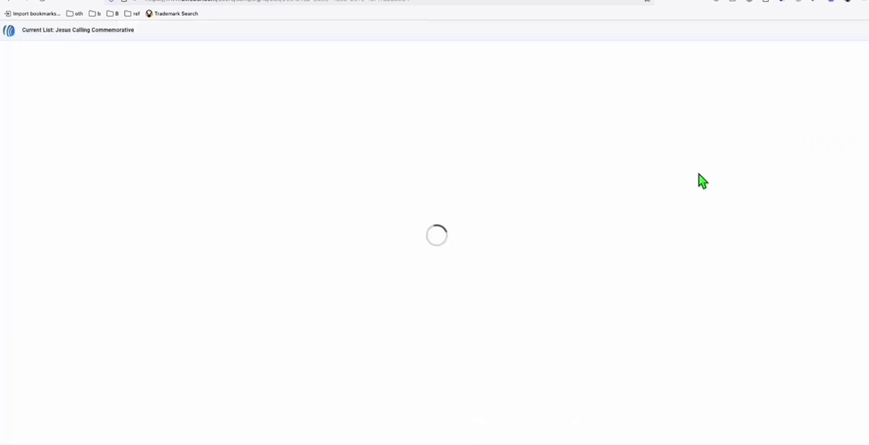
{"action": "scroll", "coordinate": [389, 129], "scroll_direction": "down", "scroll_amount": 2}
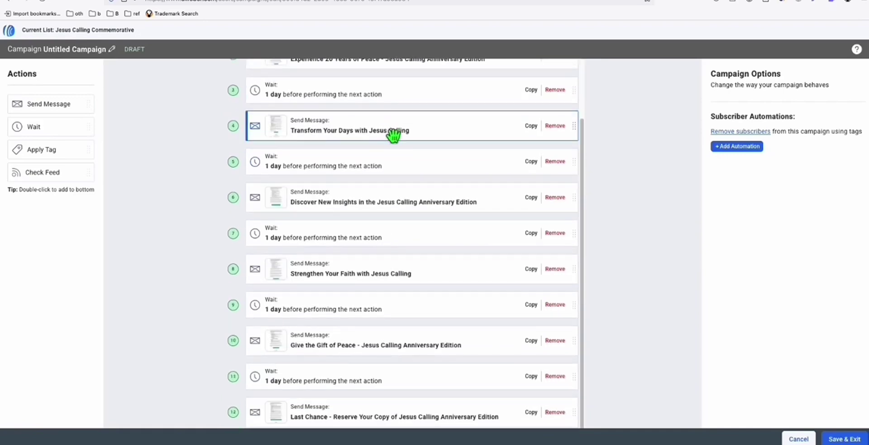
{"action": "scroll", "coordinate": [401, 150], "scroll_direction": "up", "scroll_amount": 2}
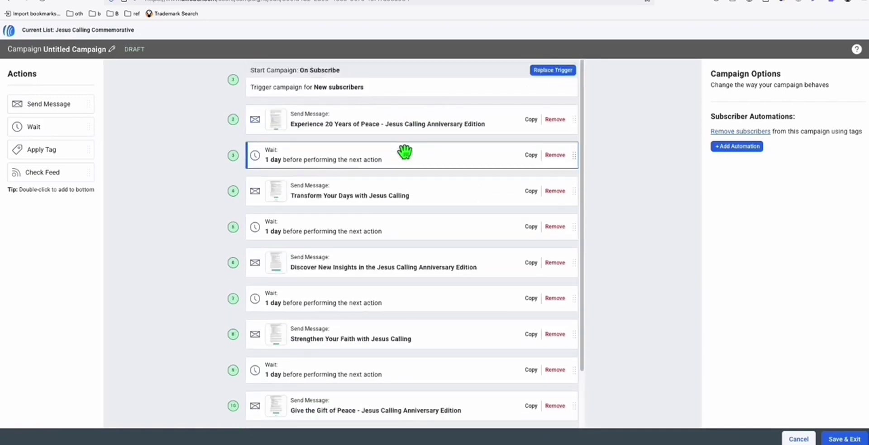
{"action": "scroll", "coordinate": [405, 153], "scroll_direction": "down", "scroll_amount": 1}
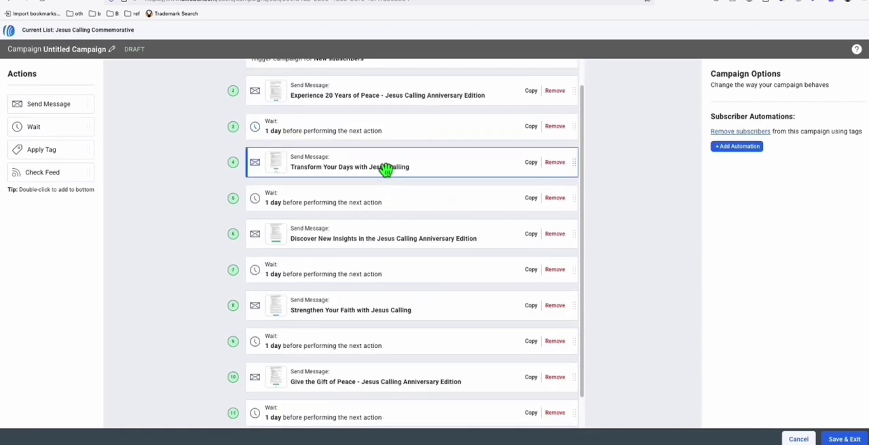
{"action": "left_click", "coordinate": [387, 168]}
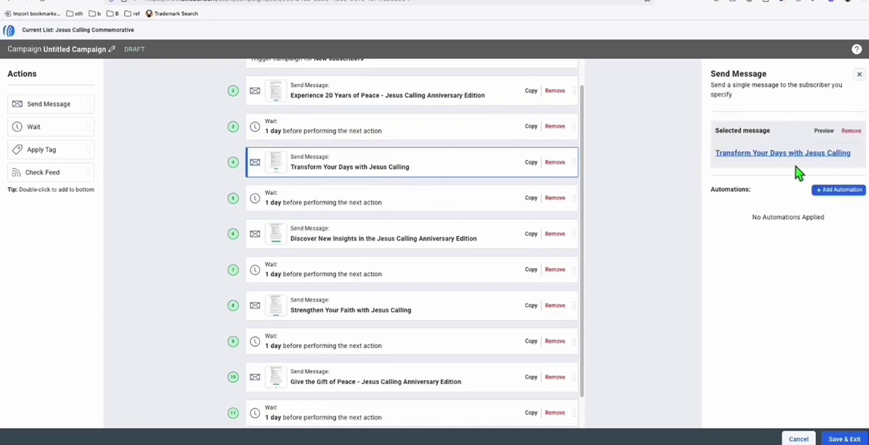
{"action": "left_click", "coordinate": [358, 236]}
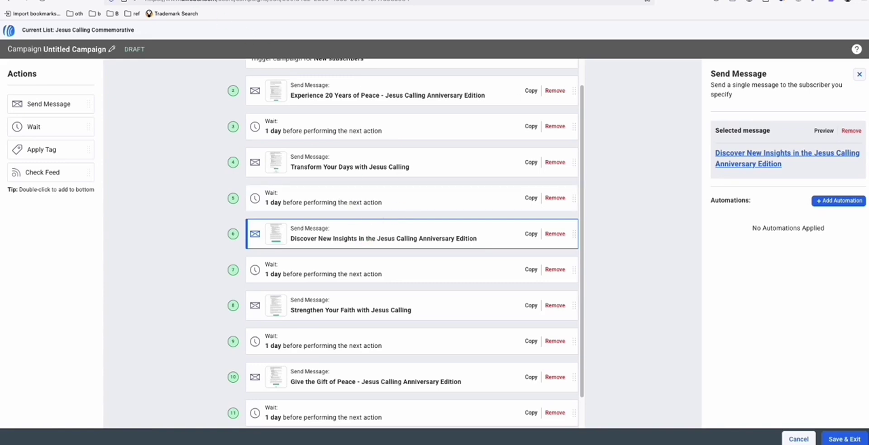
{"action": "left_click", "coordinate": [131, 4]}
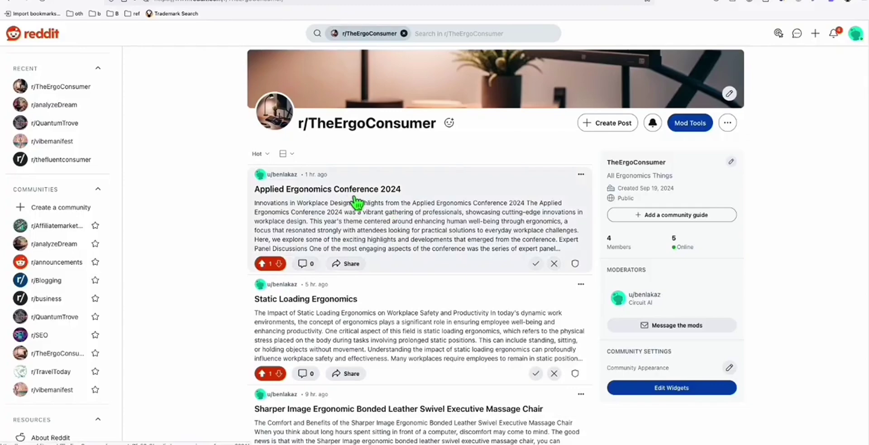
- Open the Applied Ergonomics Conference 2024 post, then go to the Jesus Calling landing page
{"action": "left_click", "coordinate": [356, 199]}
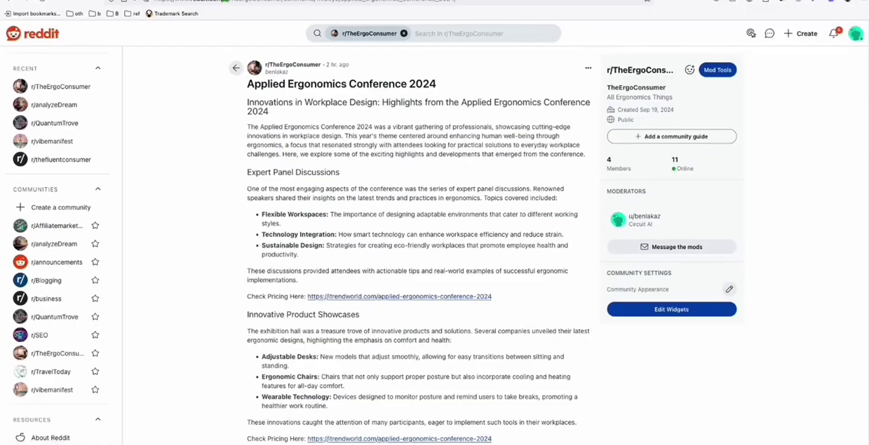
{"action": "left_click", "coordinate": [224, 1]}
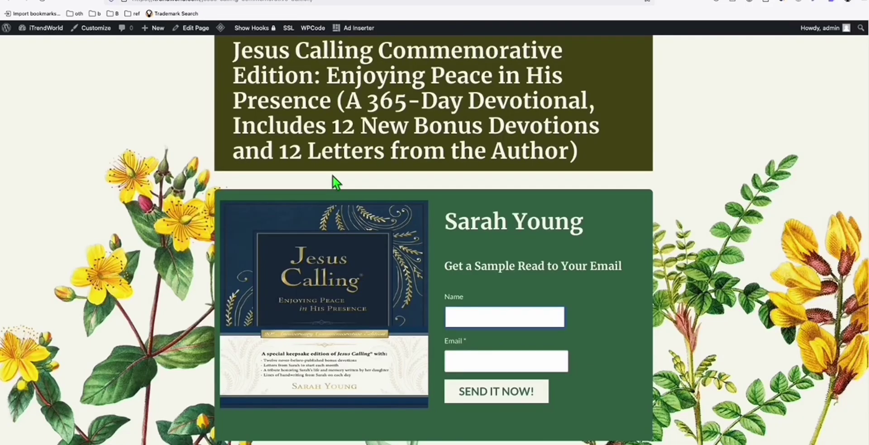
- Move through the Untitled Campaign draft and YouTube Shorts tabs to Instavid AI's videos list
{"action": "scroll", "coordinate": [334, 183], "scroll_direction": "up", "scroll_amount": 1}
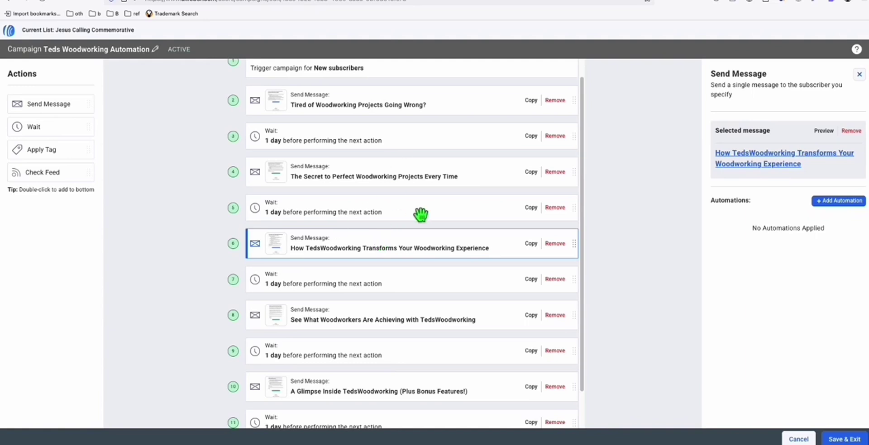
{"action": "left_click", "coordinate": [110, 5]}
{"action": "scroll", "coordinate": [388, 225], "scroll_direction": "down", "scroll_amount": 3}
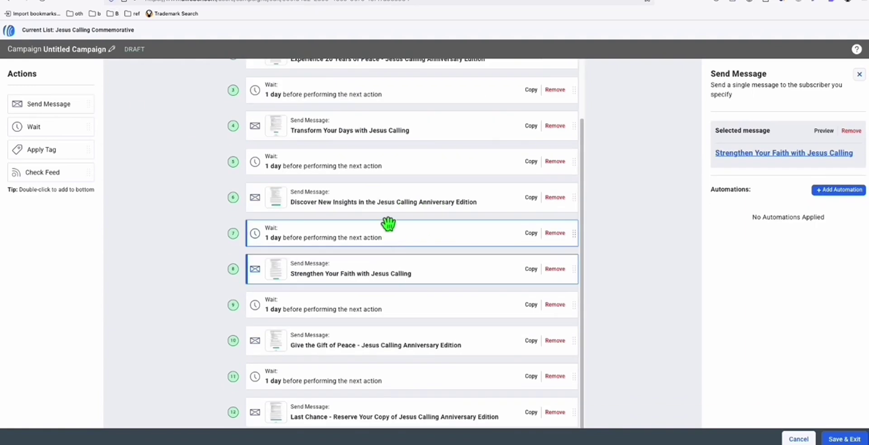
{"action": "scroll", "coordinate": [388, 225], "scroll_direction": "up", "scroll_amount": 3}
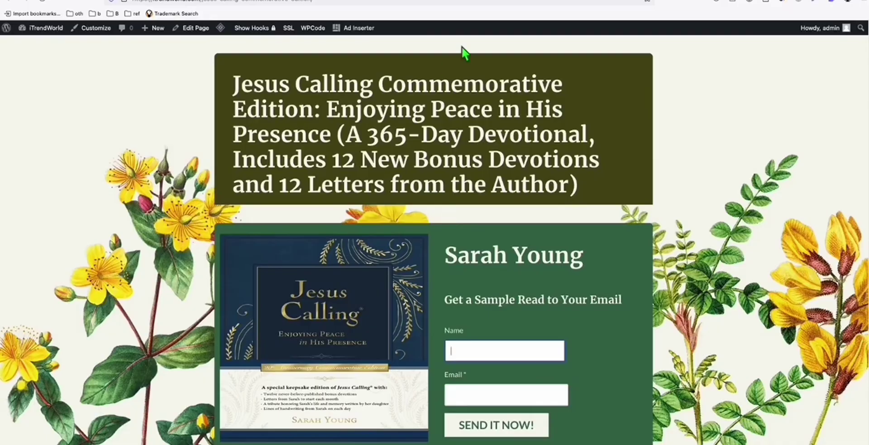
{"action": "left_click", "coordinate": [509, 2]}
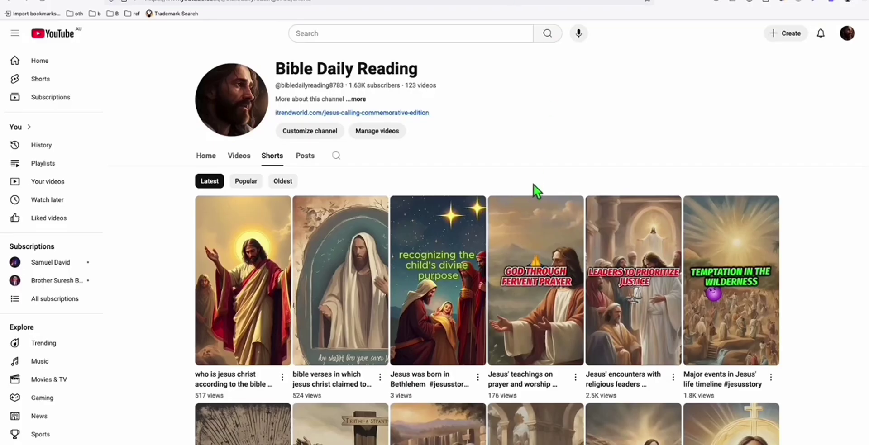
{"action": "left_click", "coordinate": [564, 4]}
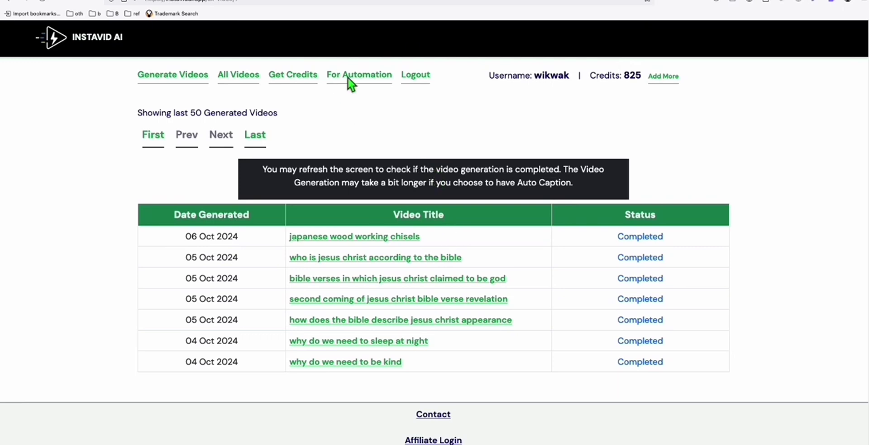
- Open Instavid AI's affiliate sign-up page and read the 25% commission terms
{"action": "scroll", "coordinate": [648, 79], "scroll_direction": "down", "scroll_amount": 1}
{"action": "left_click", "coordinate": [646, 72]}
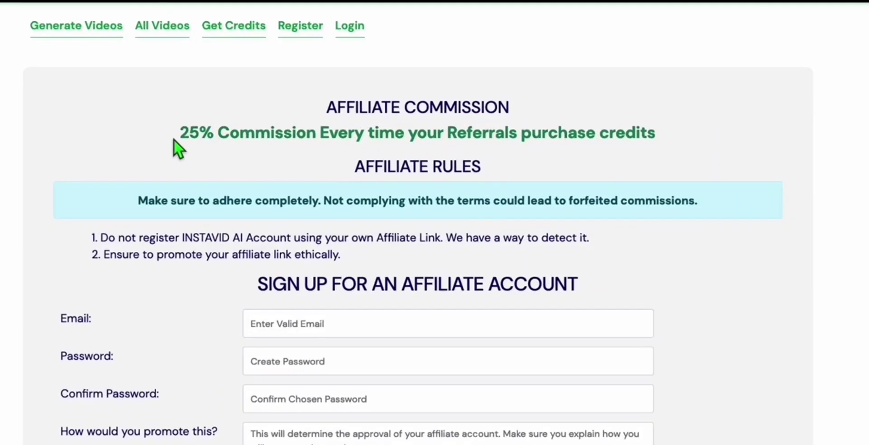
{"action": "double_click", "coordinate": [262, 157]}
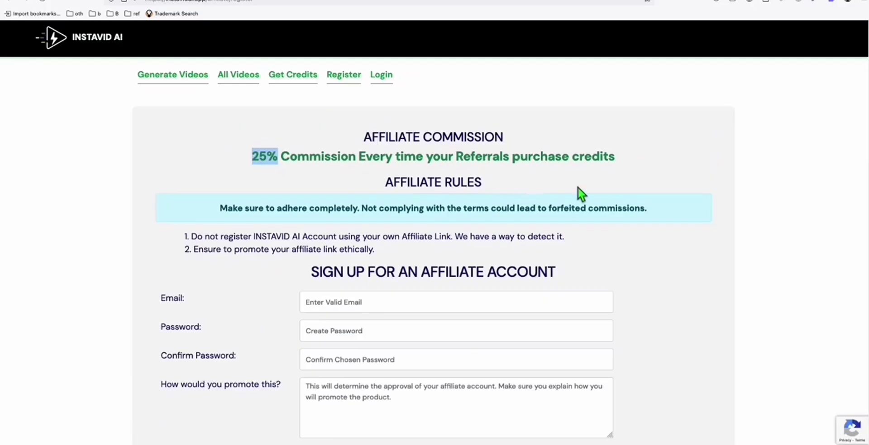
{"action": "left_click", "coordinate": [579, 194]}
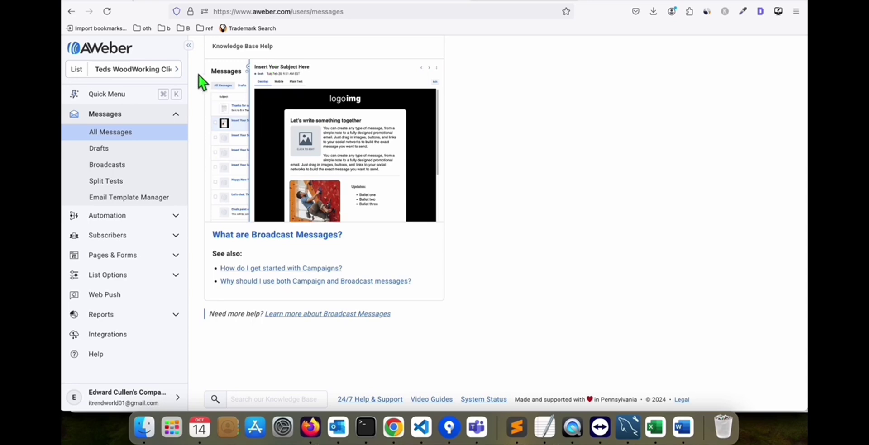
- Open AWeber's My Account > Domains and Addresses settings and scroll through them
{"action": "left_click", "coordinate": [176, 69]}
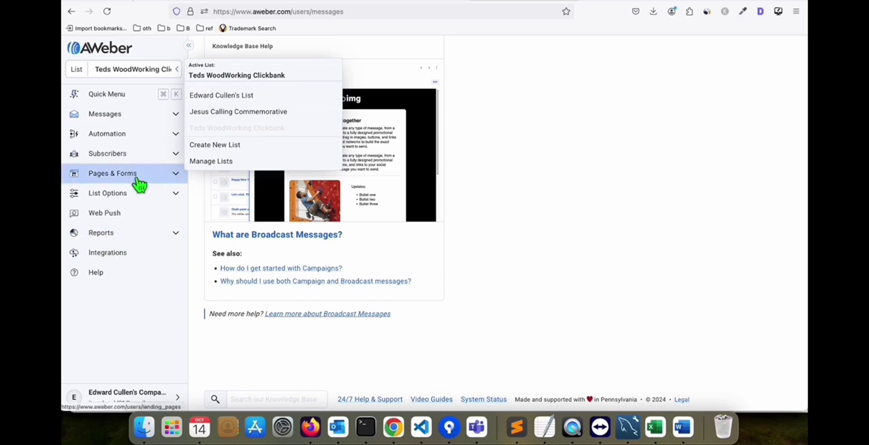
{"action": "left_click", "coordinate": [127, 398]}
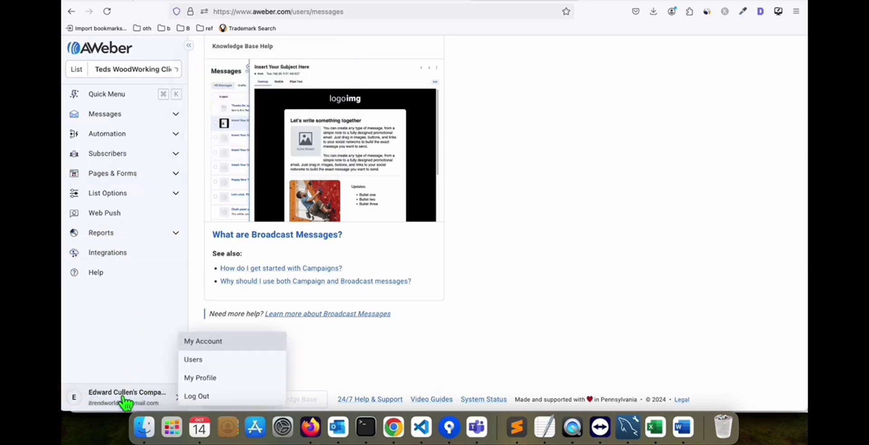
{"action": "left_click", "coordinate": [209, 342]}
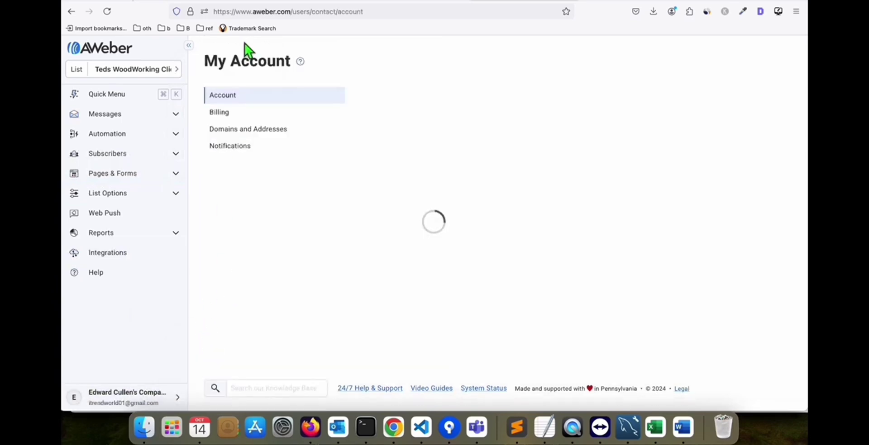
{"action": "left_click", "coordinate": [247, 129]}
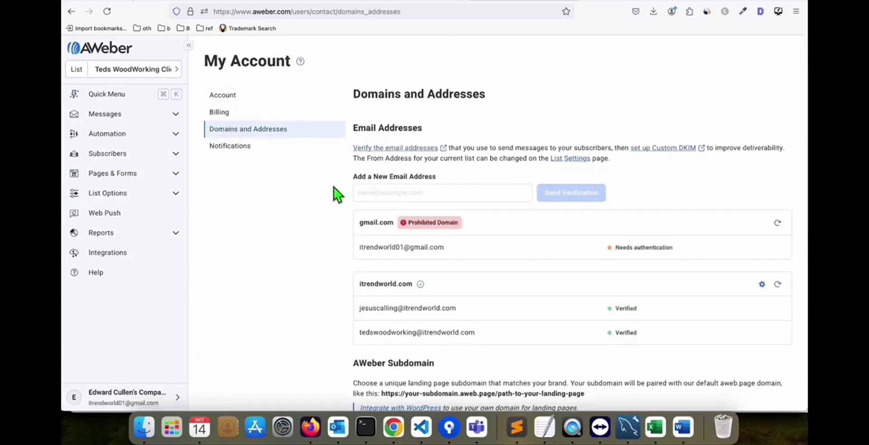
{"action": "scroll", "coordinate": [333, 187], "scroll_direction": "down", "scroll_amount": 5}
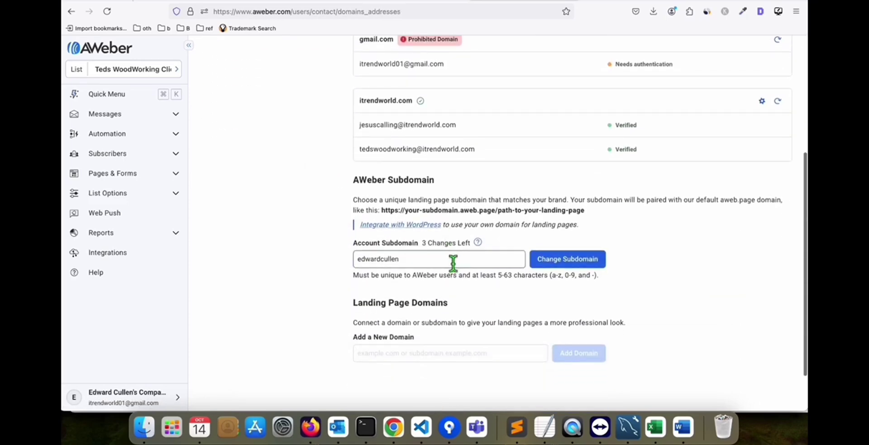
{"action": "scroll", "coordinate": [442, 154], "scroll_direction": "up", "scroll_amount": 1}
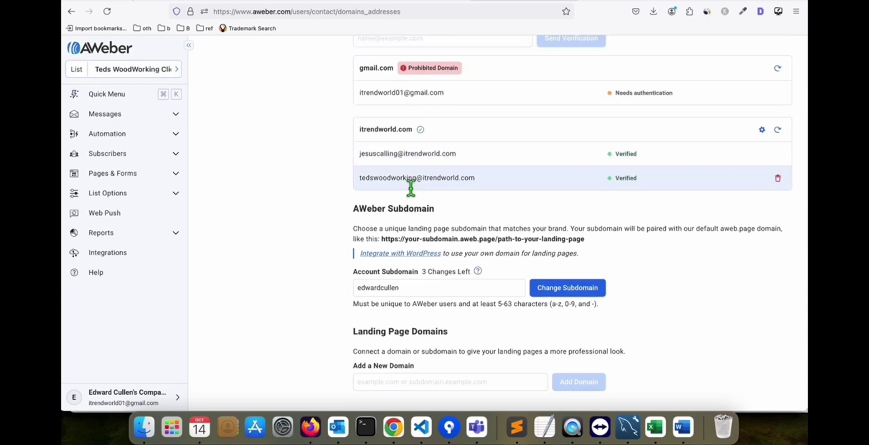
{"action": "scroll", "coordinate": [410, 177], "scroll_direction": "up", "scroll_amount": 1}
{"action": "scroll", "coordinate": [410, 203], "scroll_direction": "down", "scroll_amount": 3}
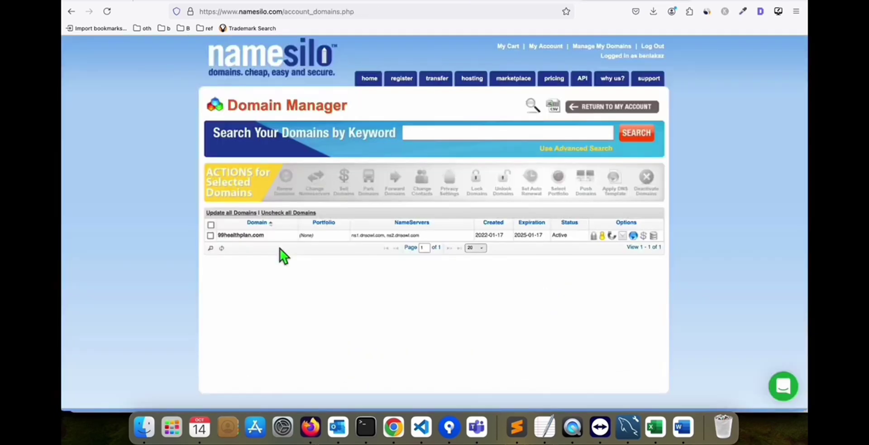
- Select and tick 99healthplan.com in NameSilo's Domain Manager, then return to AWeber
{"action": "scroll", "coordinate": [280, 248], "scroll_direction": "up", "scroll_amount": 3}
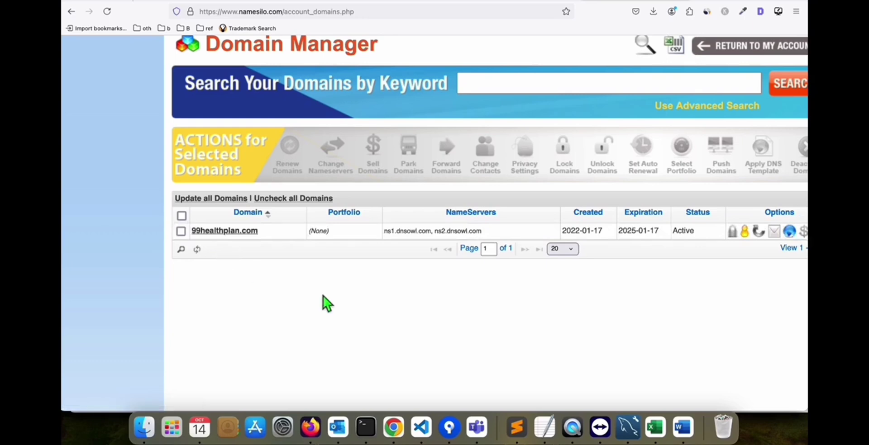
{"action": "scroll", "coordinate": [425, 314], "scroll_direction": "right", "scroll_amount": 4}
{"action": "scroll", "coordinate": [424, 314], "scroll_direction": "down", "scroll_amount": 1}
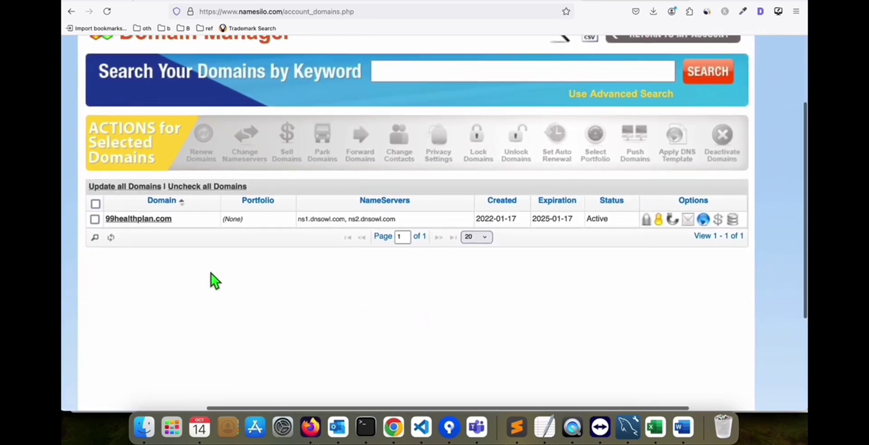
{"action": "left_click", "coordinate": [120, 221]}
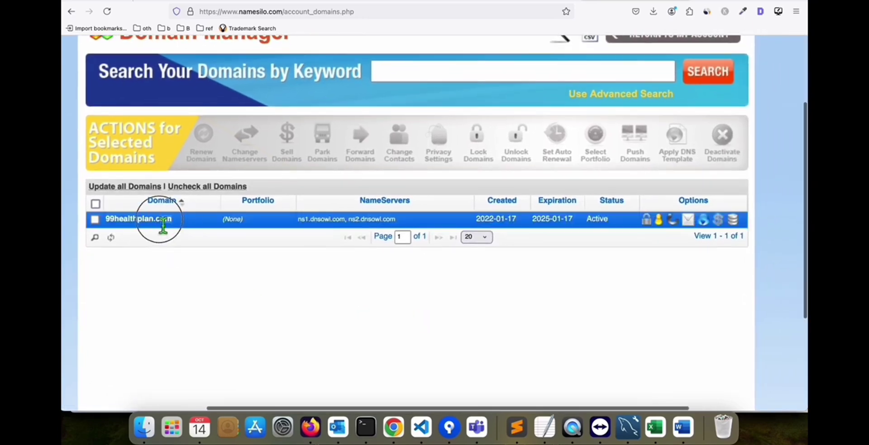
{"action": "left_click", "coordinate": [108, 221]}
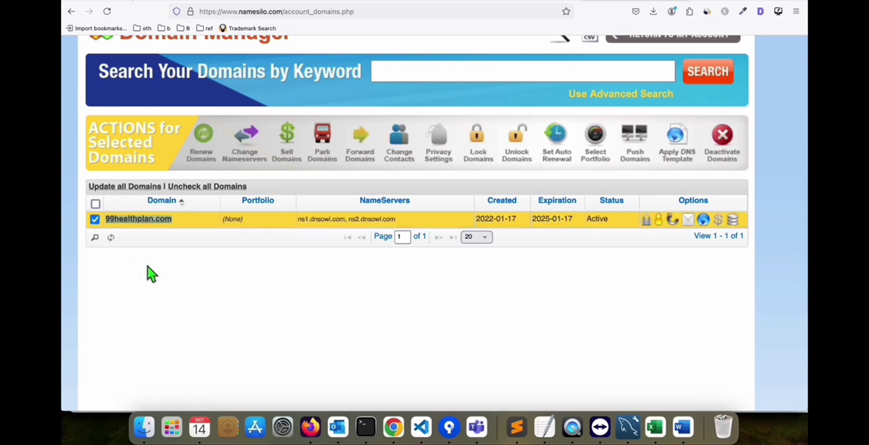
{"action": "left_click", "coordinate": [497, 2]}
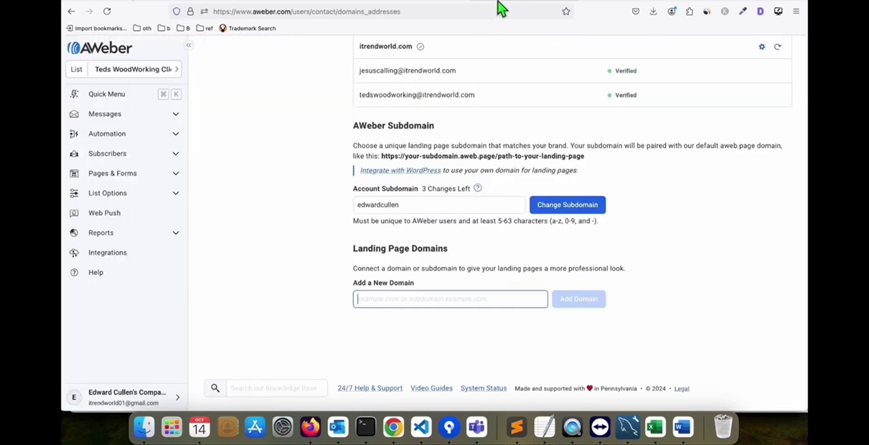
- Add 99healthplan.com as a landing page domain and copy its A record address 204.194.222.116
{"action": "left_click", "coordinate": [413, 299]}
{"action": "type", "text": "99healthplan.com"}
{"action": "left_click", "coordinate": [584, 303]}
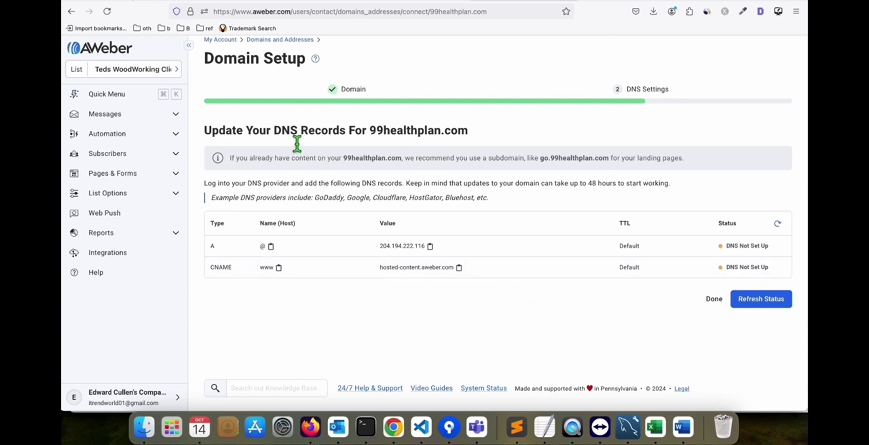
{"action": "left_click", "coordinate": [431, 248]}
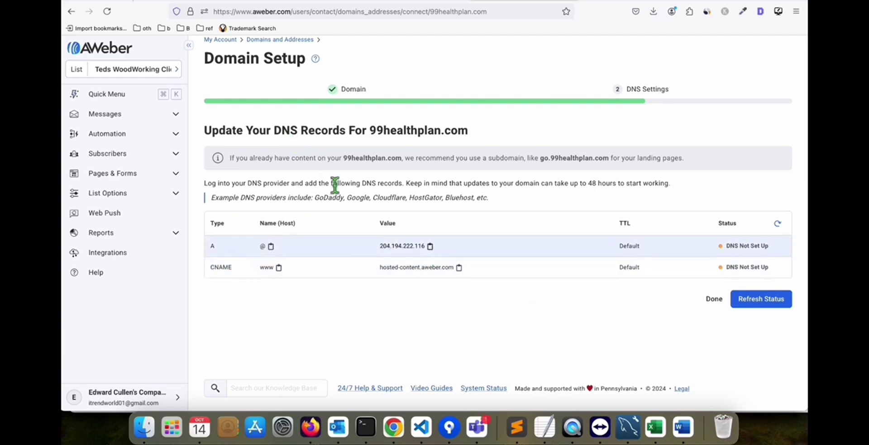
{"action": "left_click", "coordinate": [630, 2]}
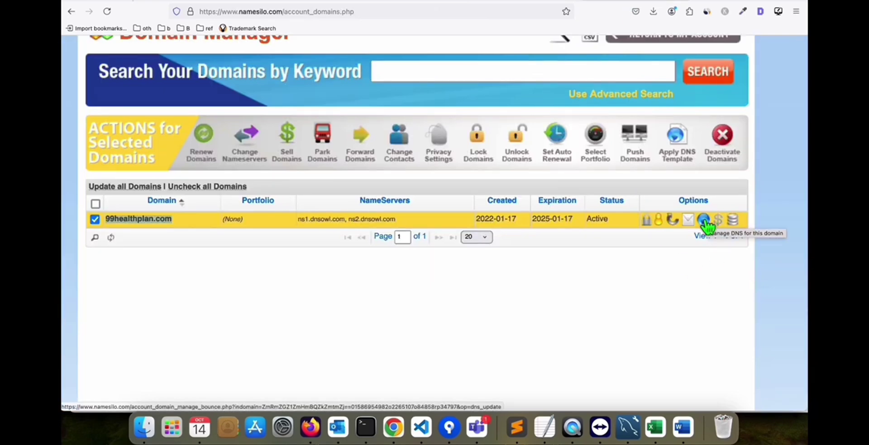
- Change 99healthplan.com's A record in NameSilo from 68.178.220.176 to 204.194.222.116
{"action": "left_click", "coordinate": [705, 220]}
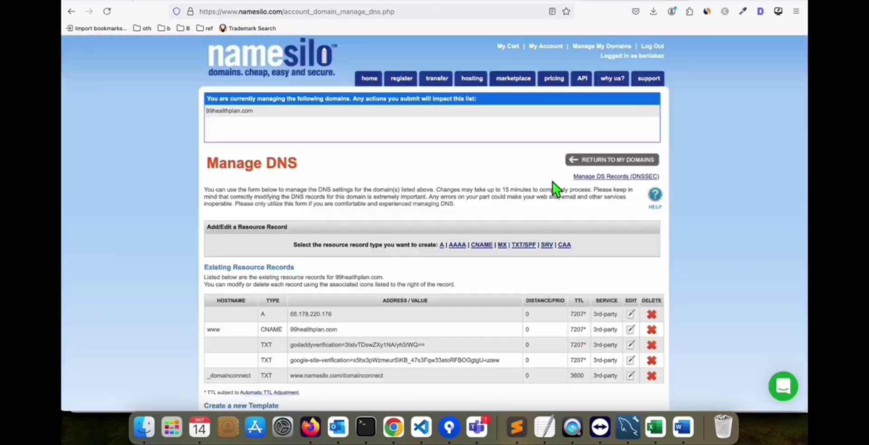
{"action": "scroll", "coordinate": [552, 188], "scroll_direction": "down", "scroll_amount": 5}
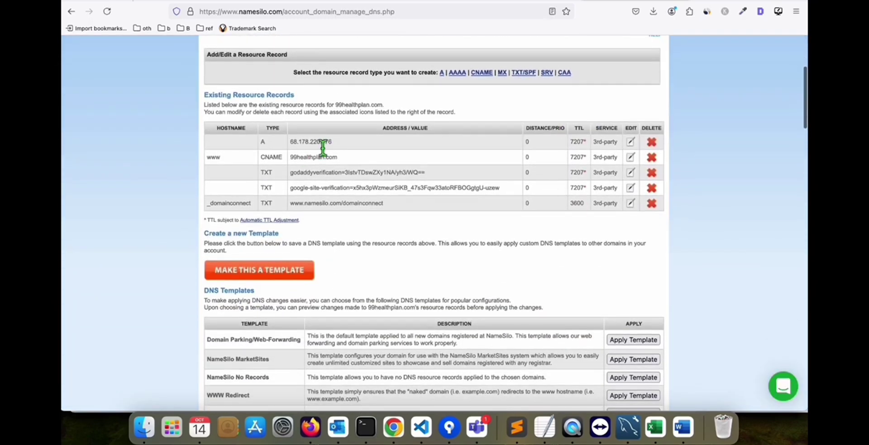
{"action": "left_click", "coordinate": [630, 142]}
{"action": "left_click", "coordinate": [472, 135]}
{"action": "key", "text": "super+a"}
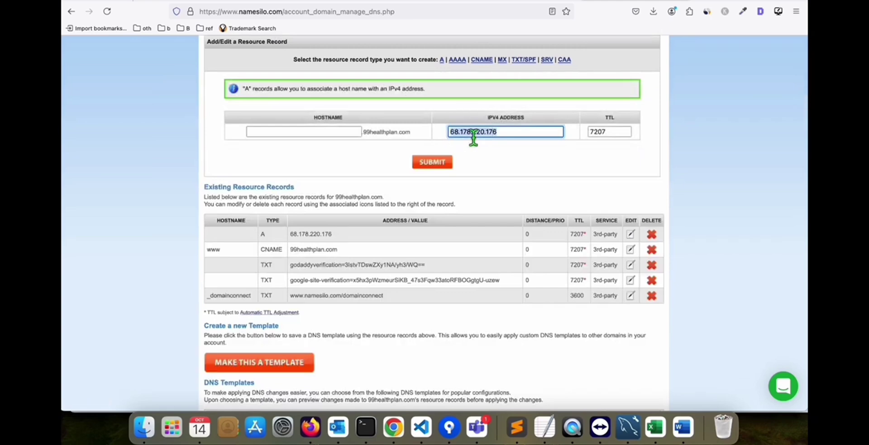
{"action": "key", "text": "super+v"}
{"action": "left_click", "coordinate": [430, 157]}
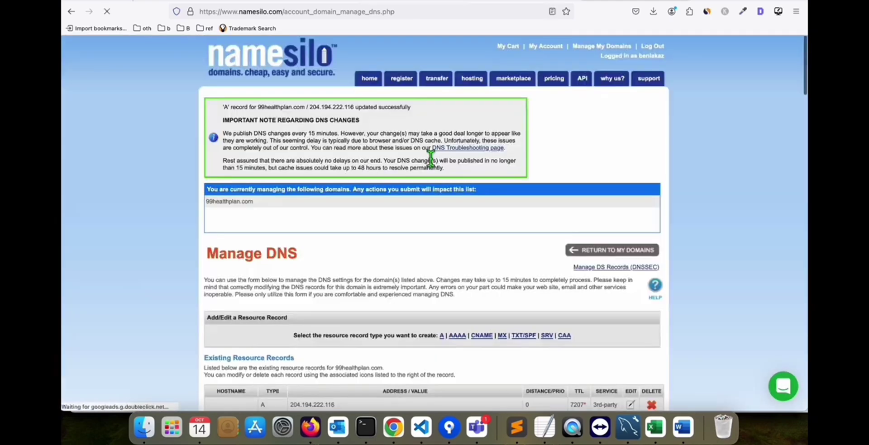
{"action": "scroll", "coordinate": [427, 181], "scroll_direction": "down", "scroll_amount": 3}
{"action": "scroll", "coordinate": [426, 191], "scroll_direction": "down", "scroll_amount": 1}
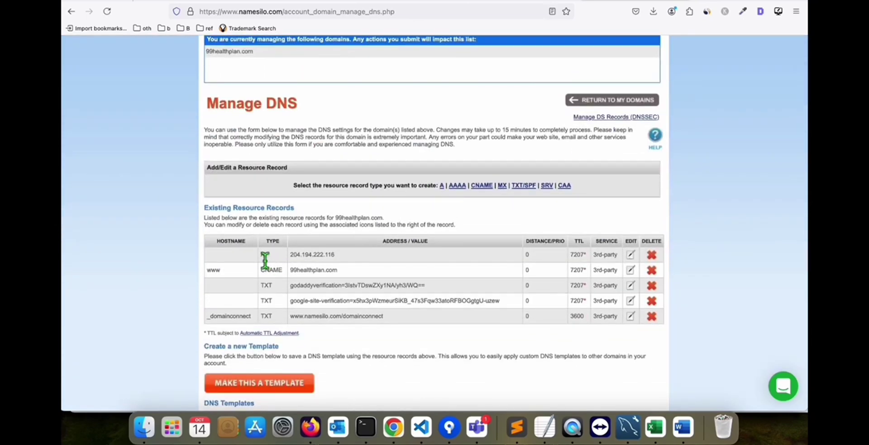
{"action": "scroll", "coordinate": [265, 260], "scroll_direction": "up", "scroll_amount": 1}
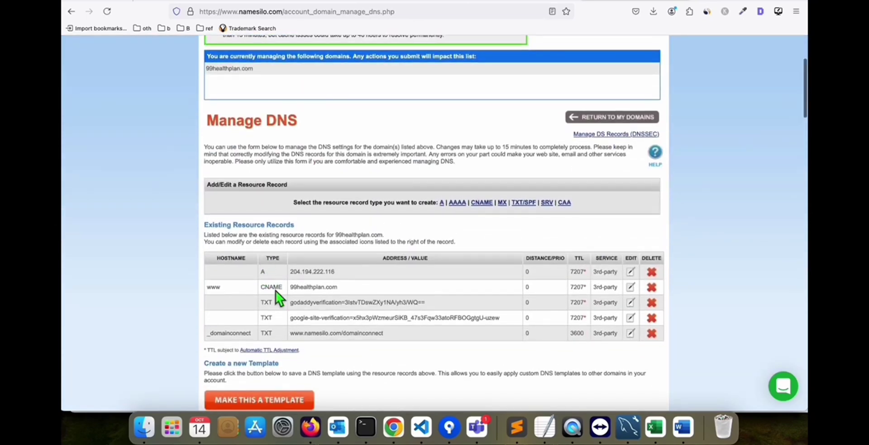
- Point the www CNAME record at AWeber's hosted-content.aweber.com target
{"action": "left_click", "coordinate": [507, 4]}
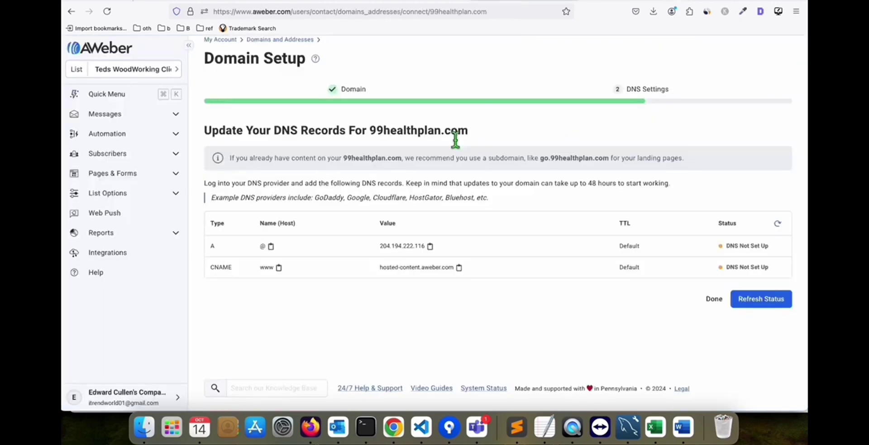
{"action": "double_click", "coordinate": [227, 271]}
{"action": "left_click", "coordinate": [244, 284]}
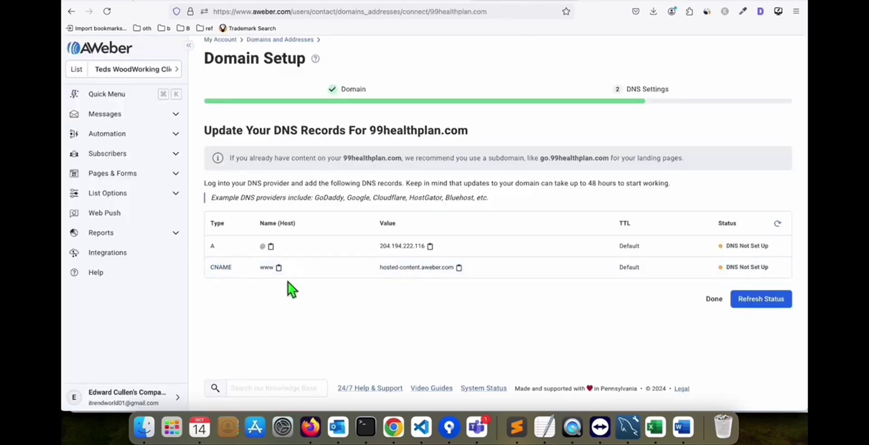
{"action": "left_click", "coordinate": [459, 267]}
{"action": "left_click", "coordinate": [613, 7]}
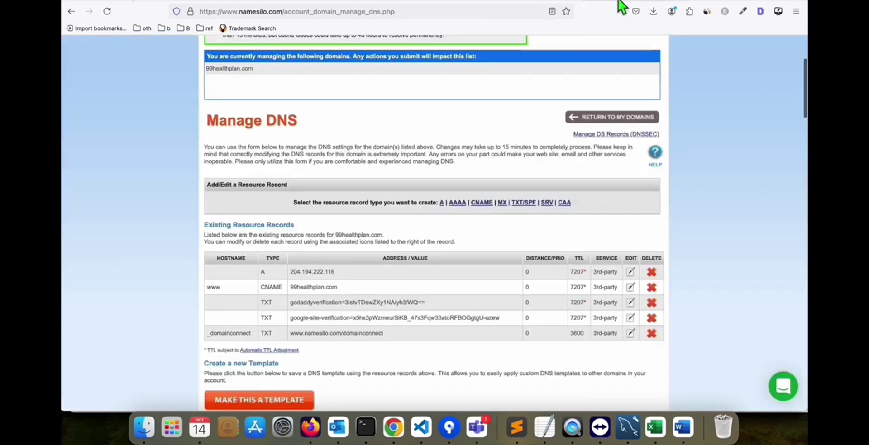
{"action": "scroll", "coordinate": [508, 132], "scroll_direction": "down", "scroll_amount": 5}
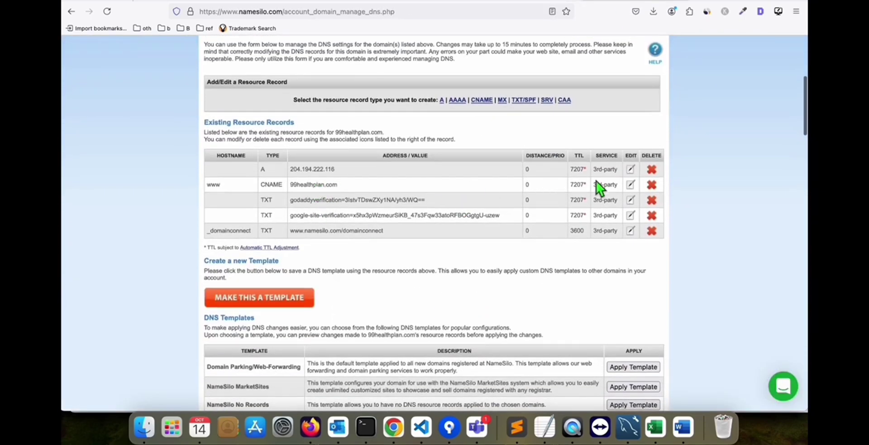
{"action": "left_click", "coordinate": [630, 185]}
{"action": "triple_click", "coordinate": [481, 138]}
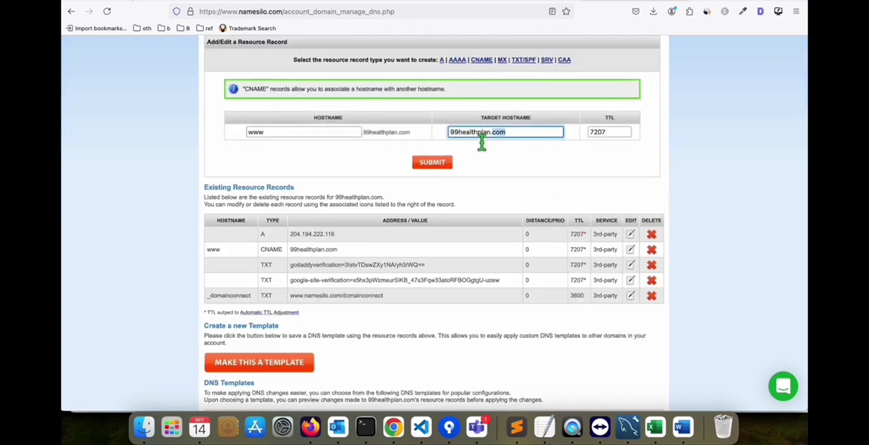
{"action": "key", "text": "super+v"}
{"action": "left_click", "coordinate": [442, 165]}
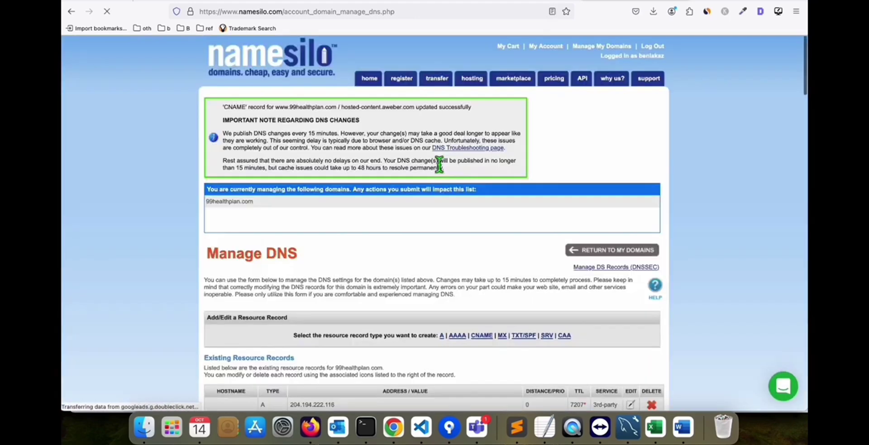
{"action": "scroll", "coordinate": [431, 202], "scroll_direction": "down", "scroll_amount": 4}
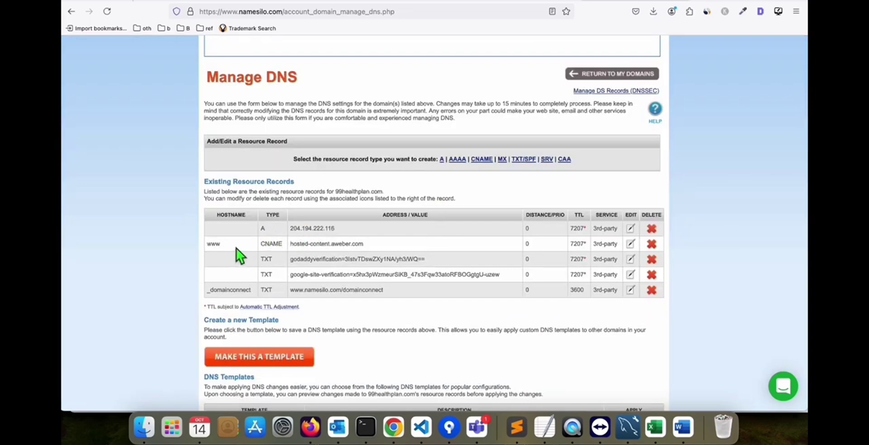
{"action": "left_click", "coordinate": [540, 2]}
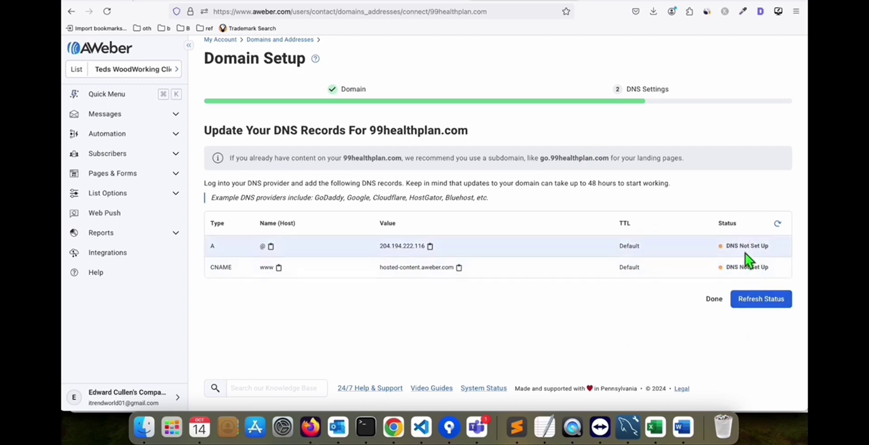
- Confirm both 99healthplan.com DNS records now show Connected in AWeber's Domain Setup
{"action": "mouse_move", "coordinate": [743, 250]}
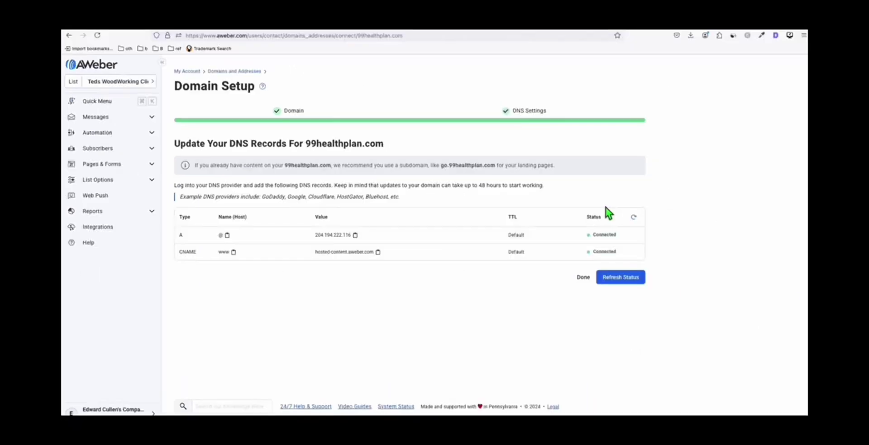
{"action": "mouse_move", "coordinate": [602, 238]}
{"action": "left_click_drag", "start_coordinate": [304, 143], "coordinate": [374, 145]}
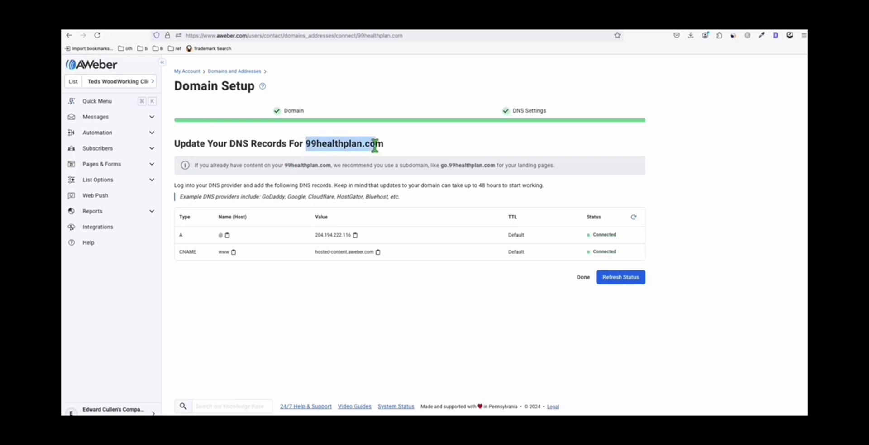
{"action": "left_click", "coordinate": [375, 146]}
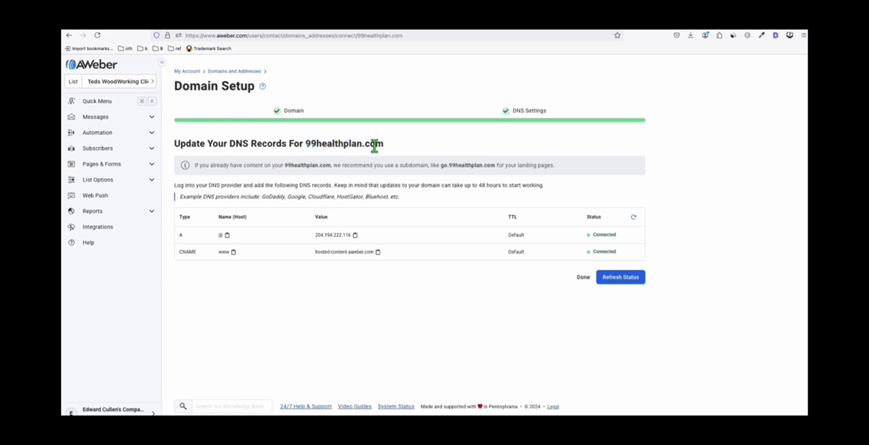
- Go back to the account's Domains and Addresses settings page
{"action": "left_click", "coordinate": [132, 85]}
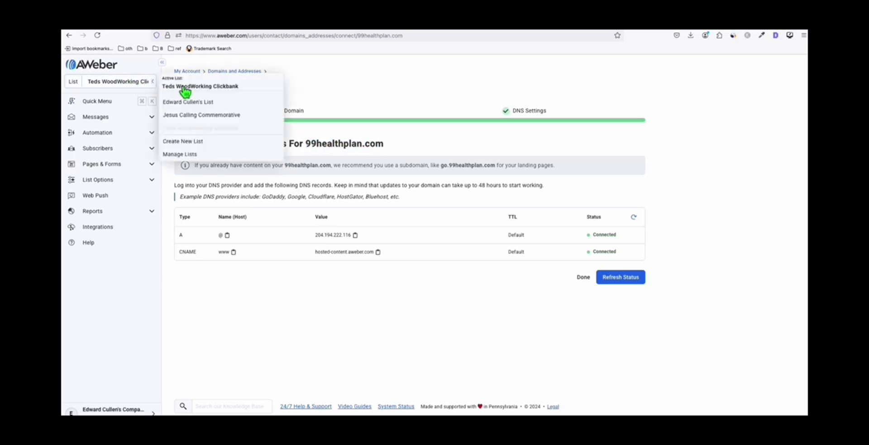
{"action": "left_click", "coordinate": [310, 304]}
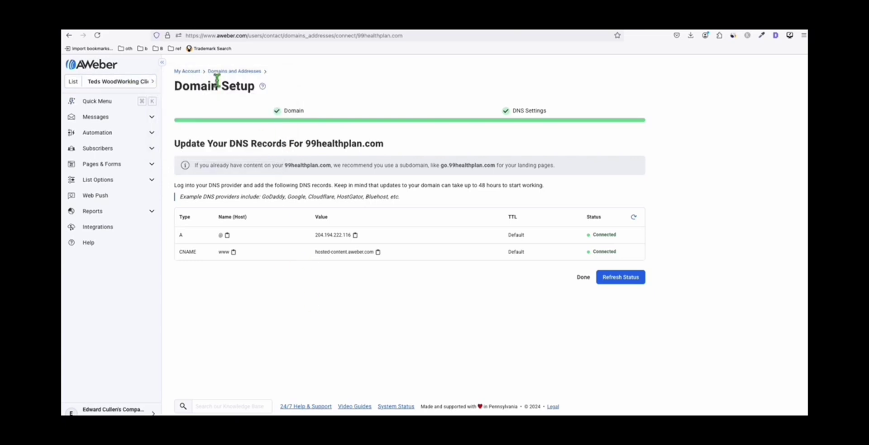
{"action": "key", "text": "alt+Left"}
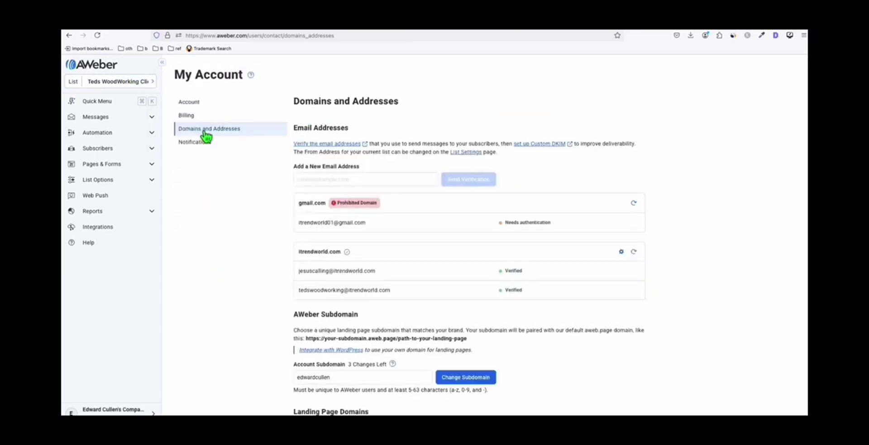
- Enter the new sender address at 99healthplan.com in Add a New Email Address
{"action": "scroll", "coordinate": [242, 151], "scroll_direction": "down", "scroll_amount": 4}
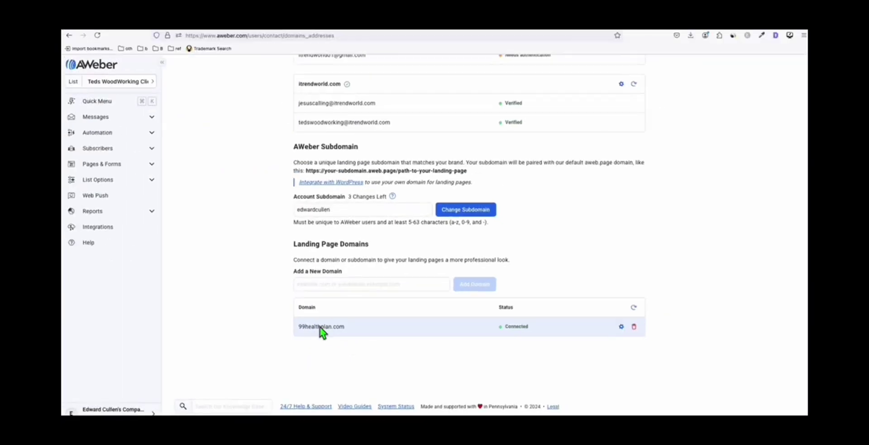
{"action": "scroll", "coordinate": [334, 329], "scroll_direction": "up", "scroll_amount": 1}
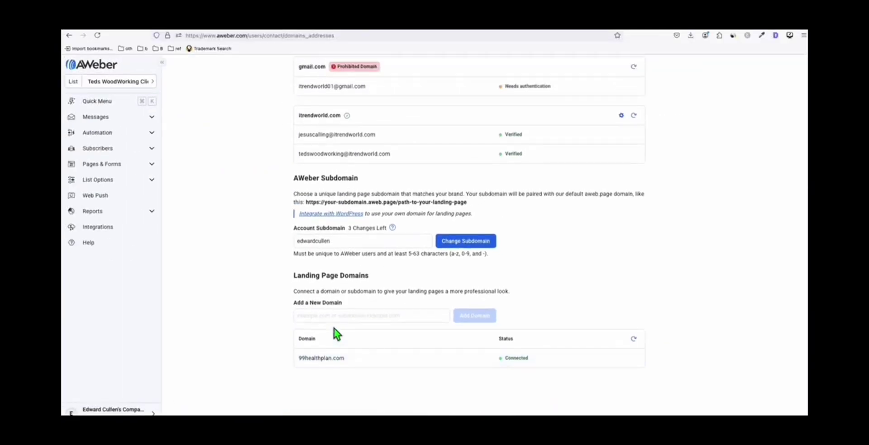
{"action": "scroll", "coordinate": [361, 262], "scroll_direction": "up", "scroll_amount": 4}
{"action": "left_click", "coordinate": [340, 157]}
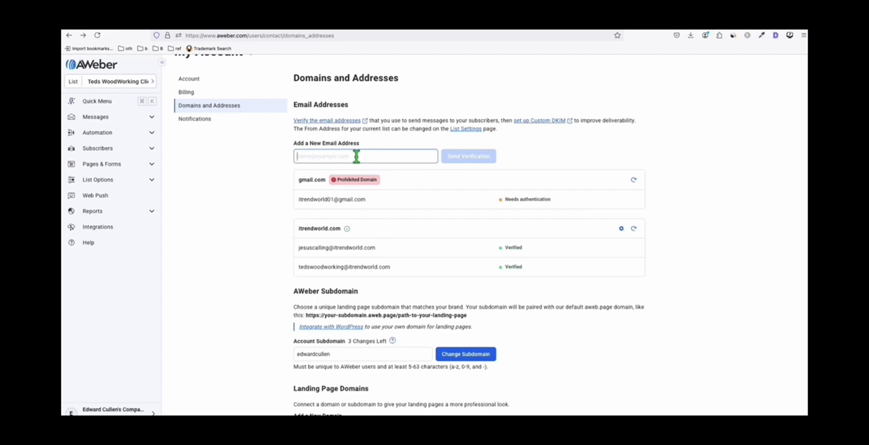
{"action": "scroll", "coordinate": [355, 210], "scroll_direction": "down", "scroll_amount": 4}
{"action": "double_click", "coordinate": [334, 328]}
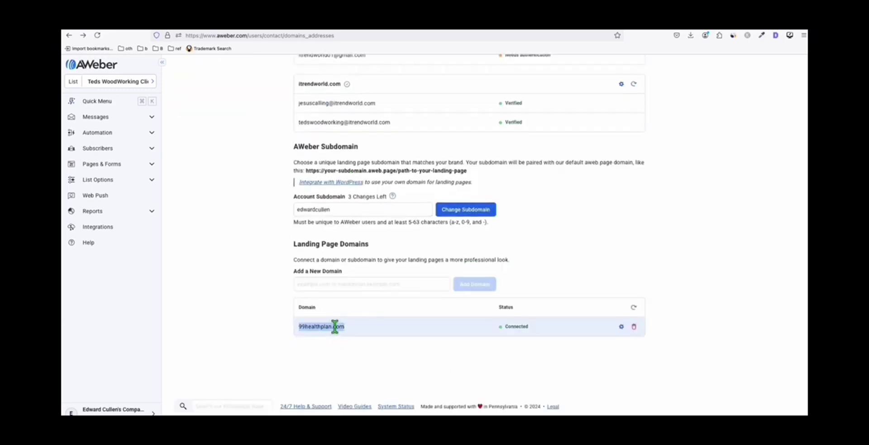
{"action": "scroll", "coordinate": [339, 287], "scroll_direction": "up", "scroll_amount": 5}
{"action": "left_click", "coordinate": [326, 180]}
{"action": "key", "text": "ctrl+v"}
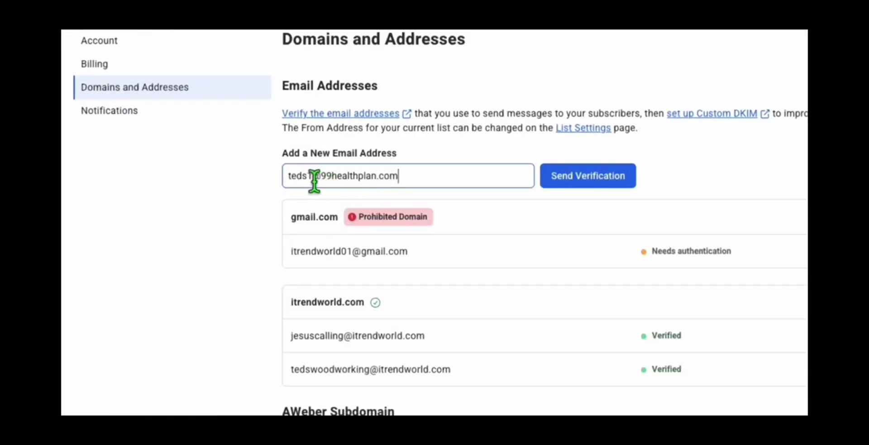
{"action": "left_click", "coordinate": [312, 180]}
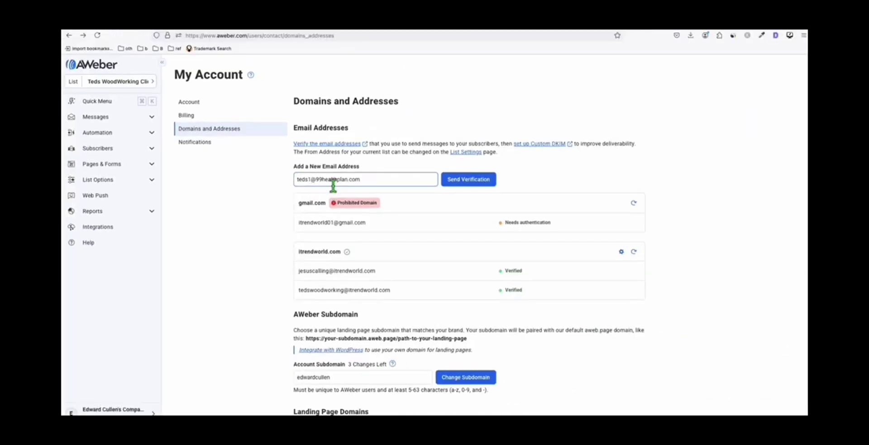
{"action": "scroll", "coordinate": [335, 186], "scroll_direction": "down", "scroll_amount": 1}
{"action": "mouse_move", "coordinate": [339, 190]}
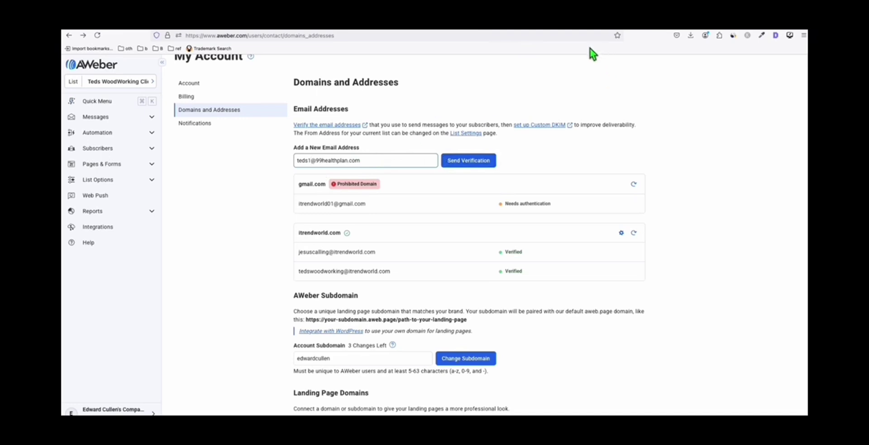
- Check which EMAILOWL MX records 99healthplan.com's email forwarding requires, then return to Domain Manager
{"action": "left_click_drag", "start_coordinate": [311, 161], "coordinate": [294, 163]}
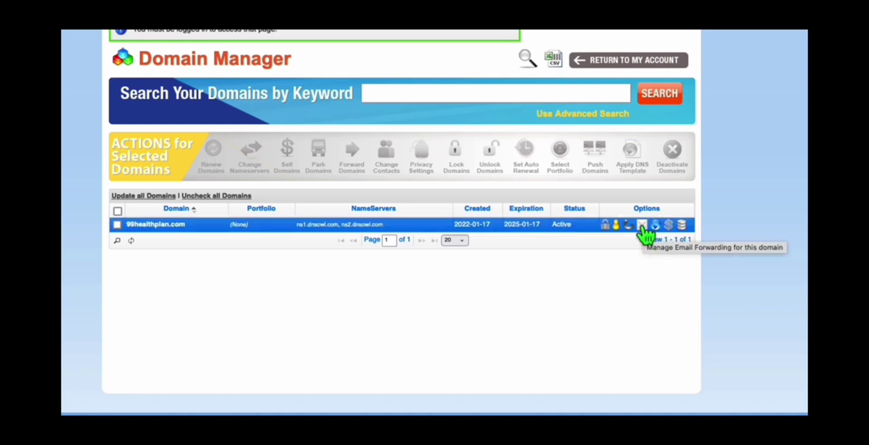
{"action": "left_click", "coordinate": [642, 227]}
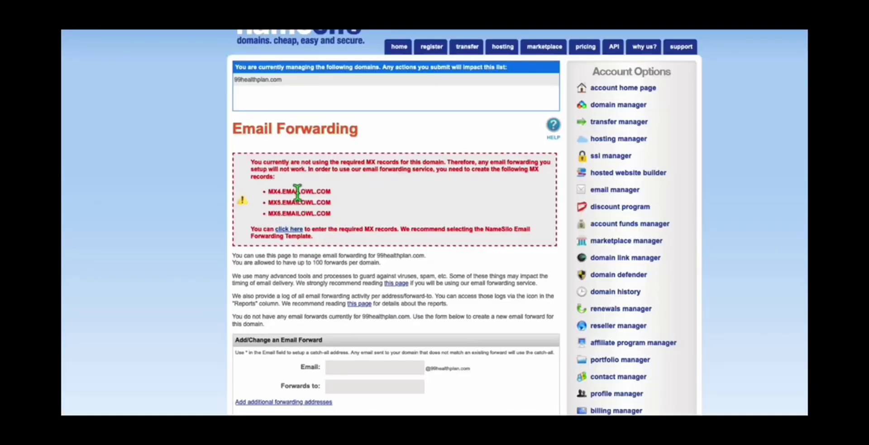
{"action": "left_click_drag", "start_coordinate": [268, 191], "coordinate": [328, 192]}
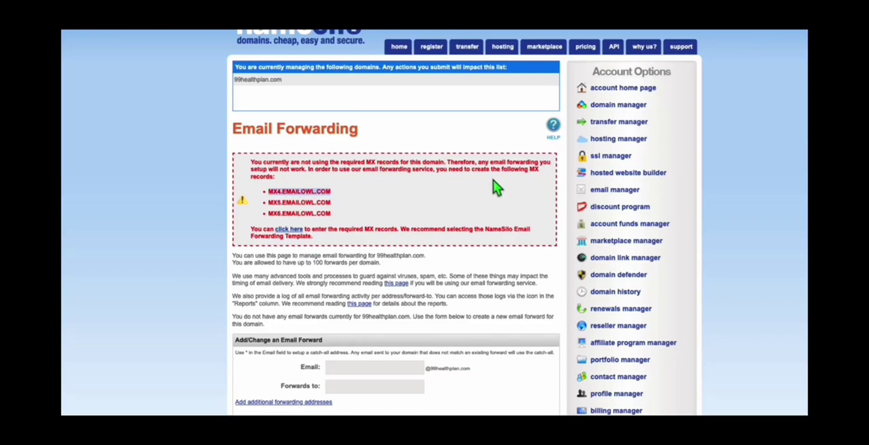
{"action": "left_click", "coordinate": [630, 106]}
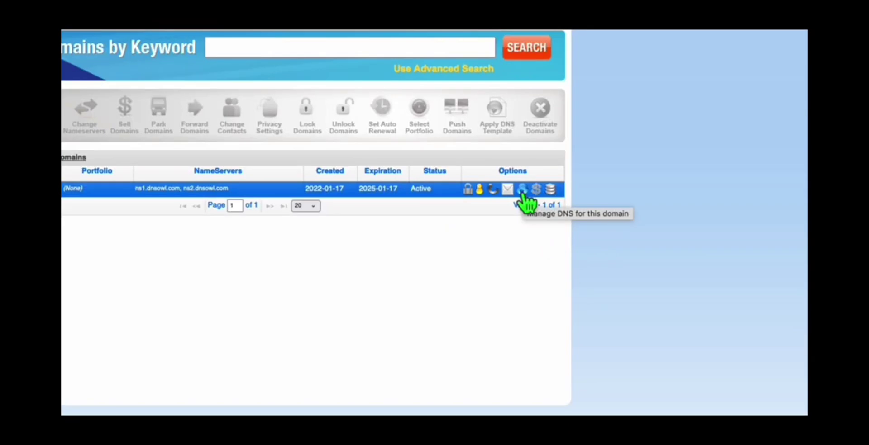
- Add an MX record for 99healthplan.com targeting mx4.emailowl.com with a blank hostname
{"action": "left_click", "coordinate": [523, 190]}
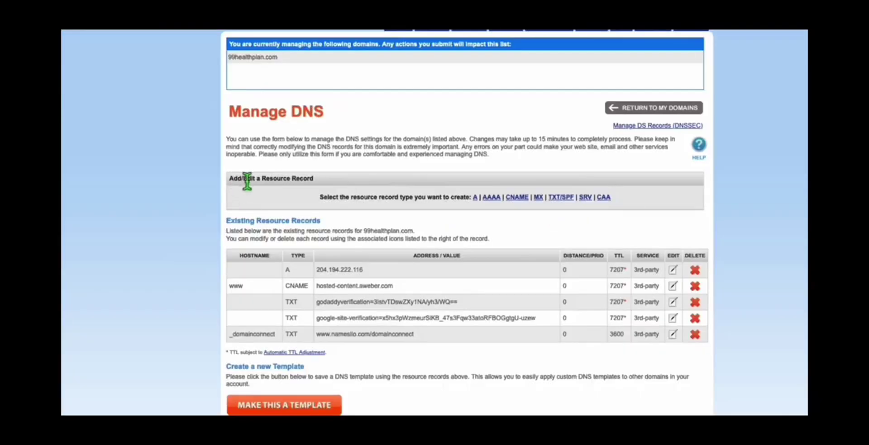
{"action": "left_click", "coordinate": [538, 197]}
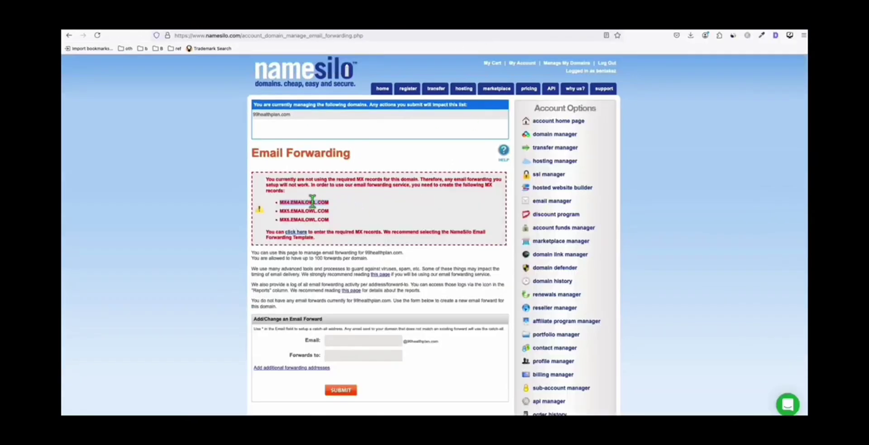
{"action": "right_click", "coordinate": [312, 201]}
{"action": "left_click", "coordinate": [338, 270]}
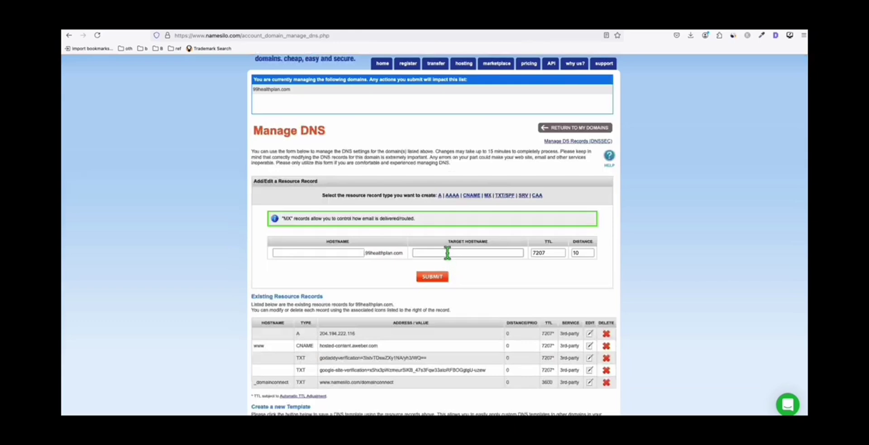
{"action": "left_click", "coordinate": [447, 252]}
{"action": "key", "text": "ctrl+v"}
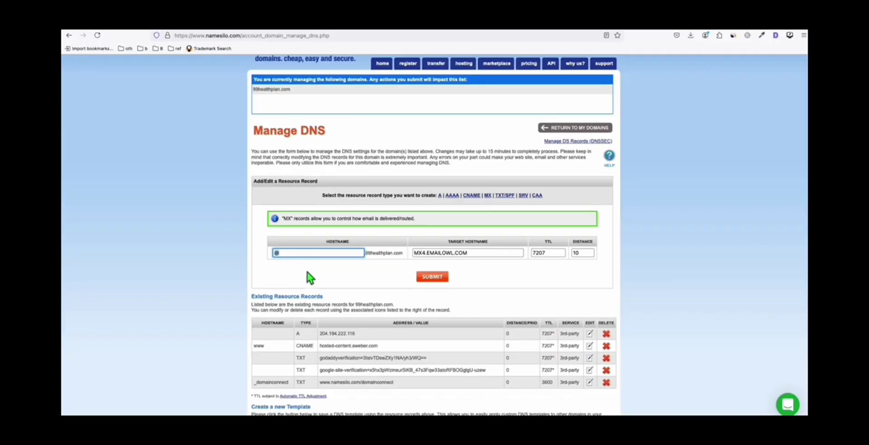
{"action": "key", "text": "BackSpace"}
{"action": "left_click", "coordinate": [306, 269]}
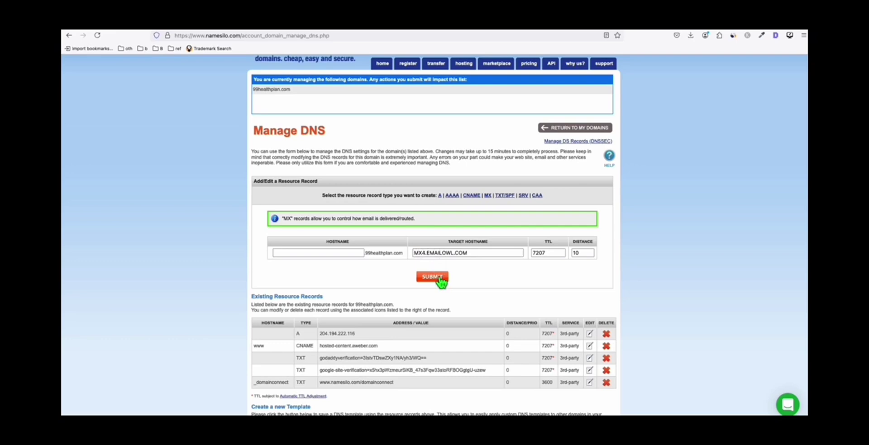
{"action": "left_click", "coordinate": [439, 278]}
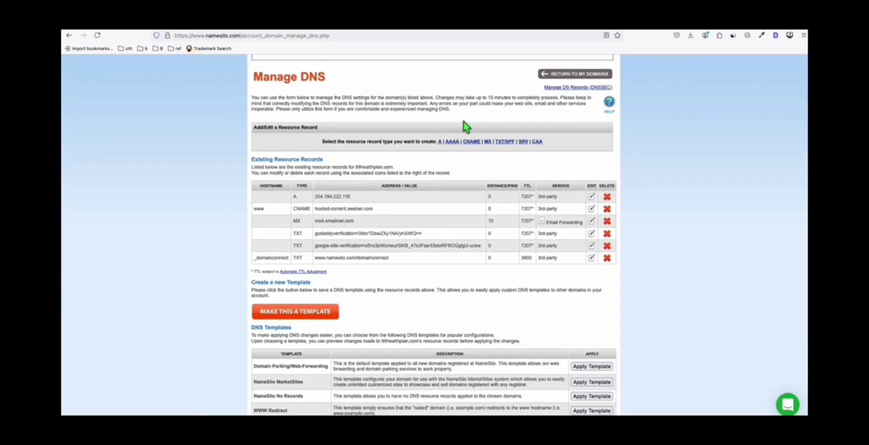
- Start a second MX record with mx5.emailowl.com as its target hostname
{"action": "left_click", "coordinate": [487, 142]}
{"action": "left_click", "coordinate": [438, 292]}
{"action": "type", "text": "mx5.emailowl.com"}
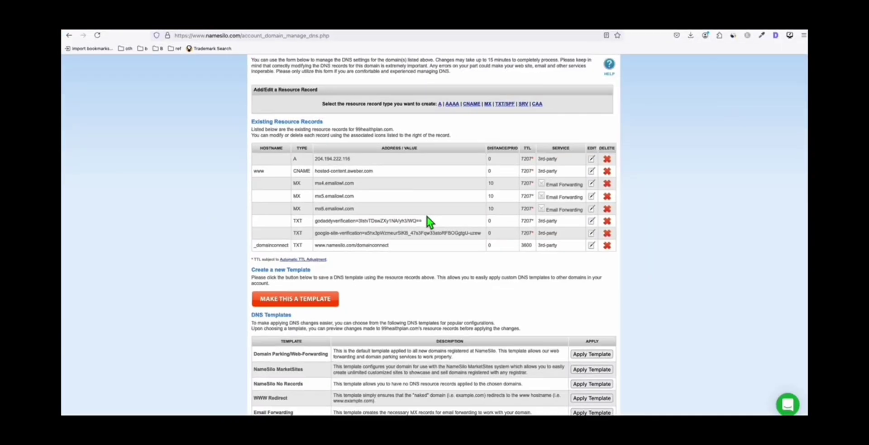
{"action": "left_click", "coordinate": [480, 30]}
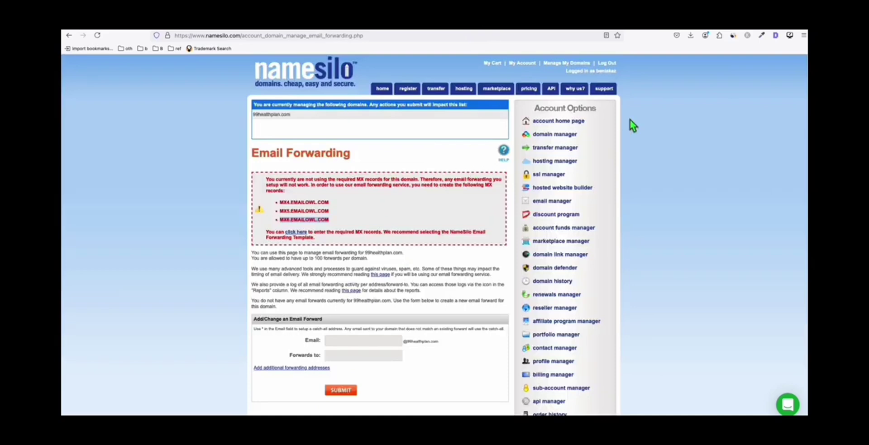
- Create a 99healthplan.com email forward in NameSilo pointing to a Gmail inbox
{"action": "left_click", "coordinate": [566, 65]}
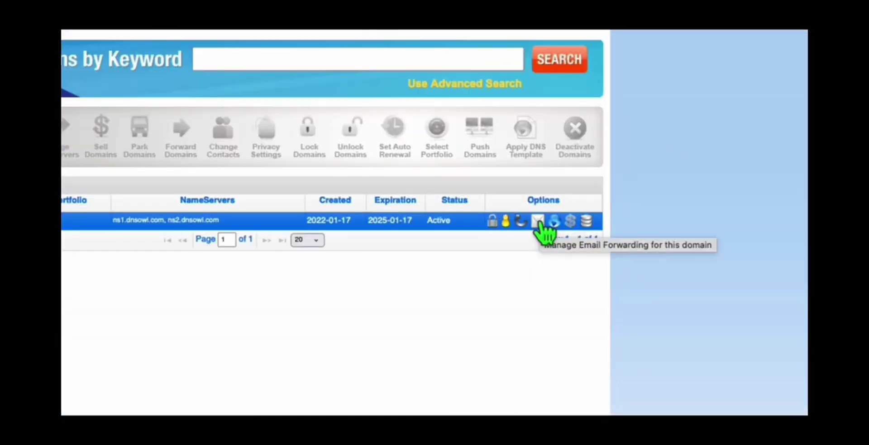
{"action": "left_click", "coordinate": [538, 221]}
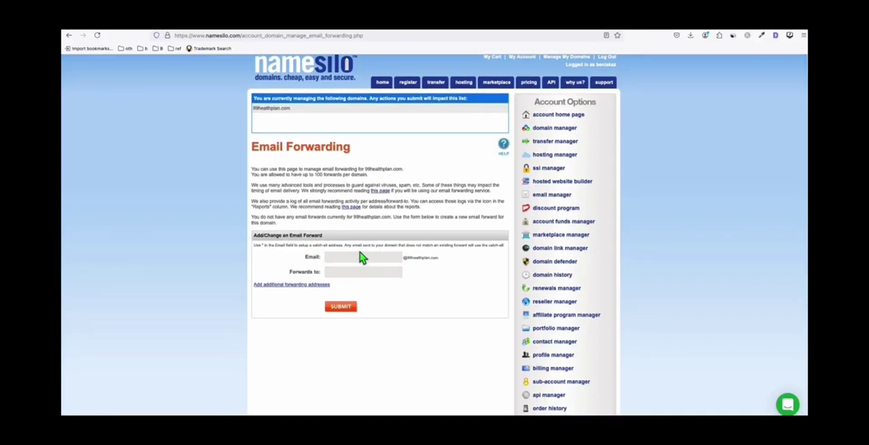
{"action": "left_click", "coordinate": [418, 32]}
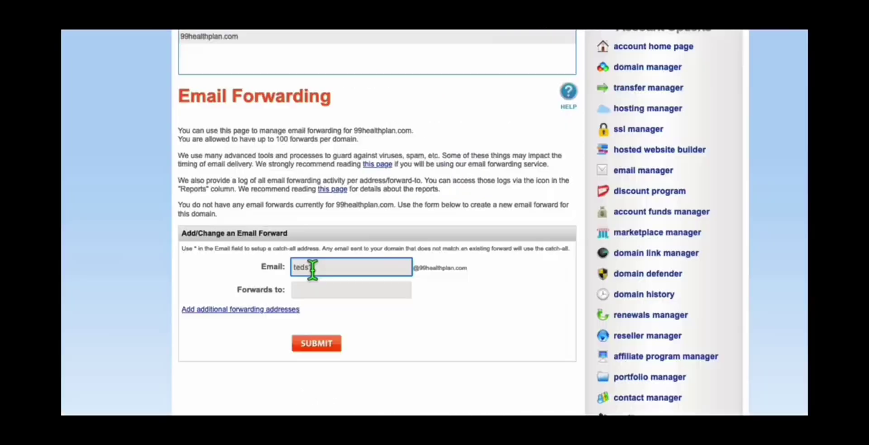
{"action": "type", "text": "1"}
{"action": "left_click", "coordinate": [353, 291]}
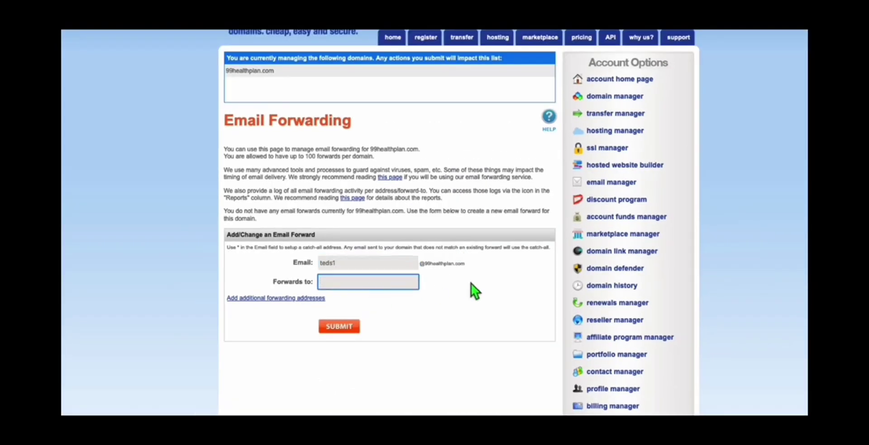
{"action": "left_click", "coordinate": [342, 328]}
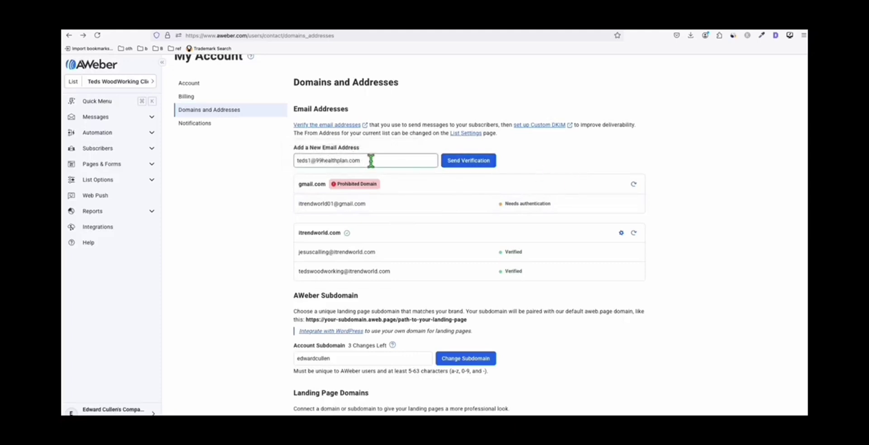
- Send AWeber's verification email and confirm the new sender address from it in Gmail
{"action": "left_click", "coordinate": [479, 164]}
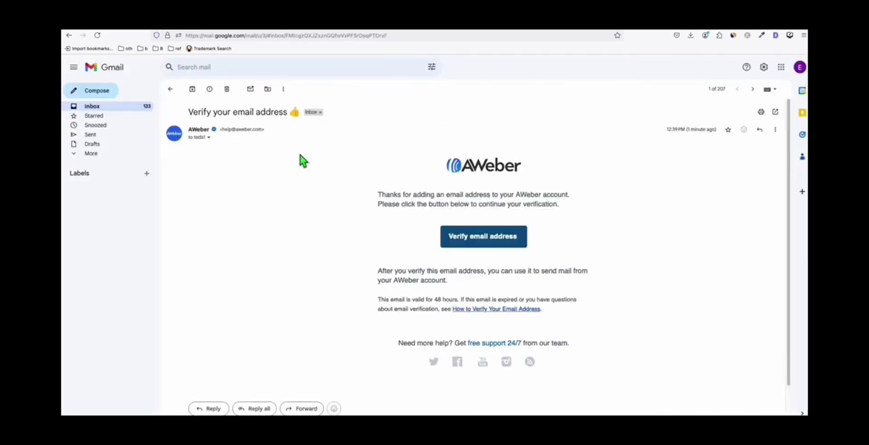
{"action": "left_click", "coordinate": [208, 138]}
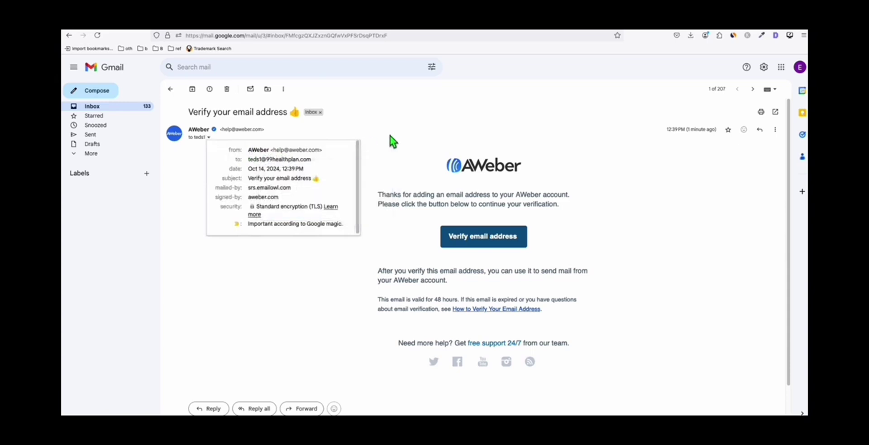
{"action": "left_click", "coordinate": [410, 156]}
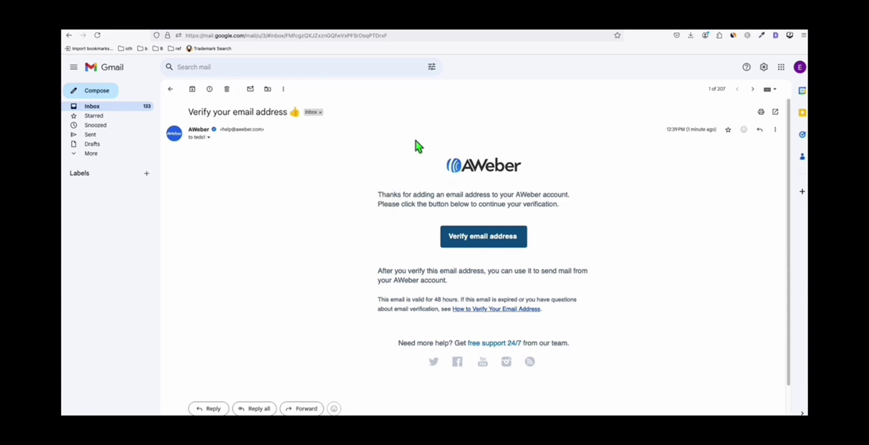
{"action": "left_click", "coordinate": [500, 245]}
{"action": "left_click_drag", "start_coordinate": [394, 200], "coordinate": [478, 200]}
{"action": "left_click", "coordinate": [483, 210]}
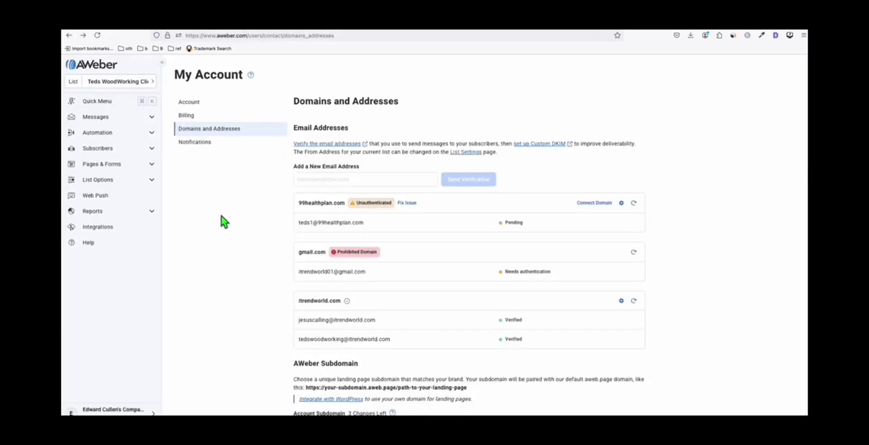
- Refresh the 99healthplan.com domain status and review its Needs authentication warning
{"action": "left_click", "coordinate": [634, 204]}
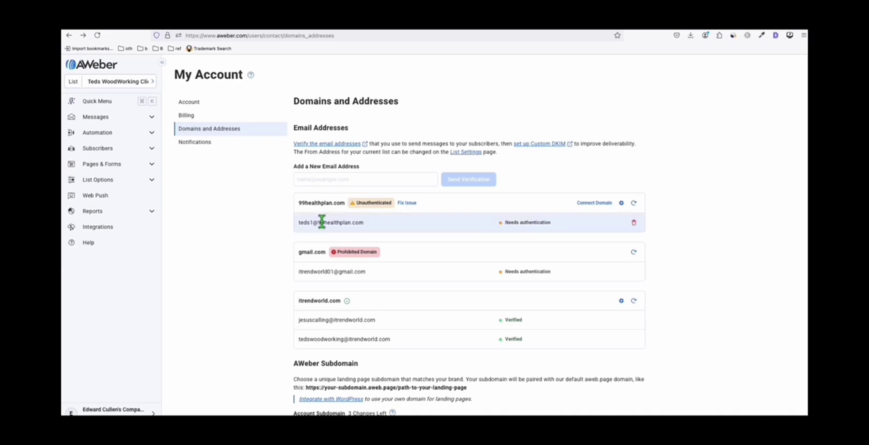
{"action": "left_click_drag", "start_coordinate": [318, 222], "coordinate": [370, 226]}
{"action": "scroll", "coordinate": [365, 180], "scroll_direction": "down", "scroll_amount": 1}
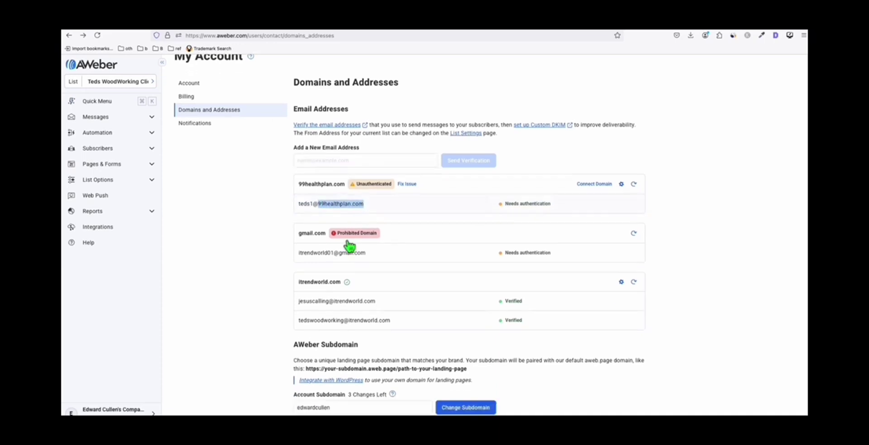
{"action": "scroll", "coordinate": [347, 317], "scroll_direction": "up", "scroll_amount": 1}
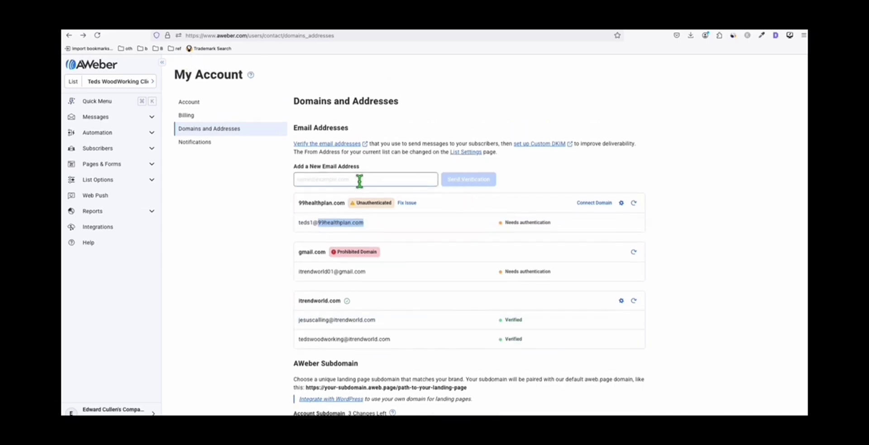
{"action": "left_click", "coordinate": [370, 227]}
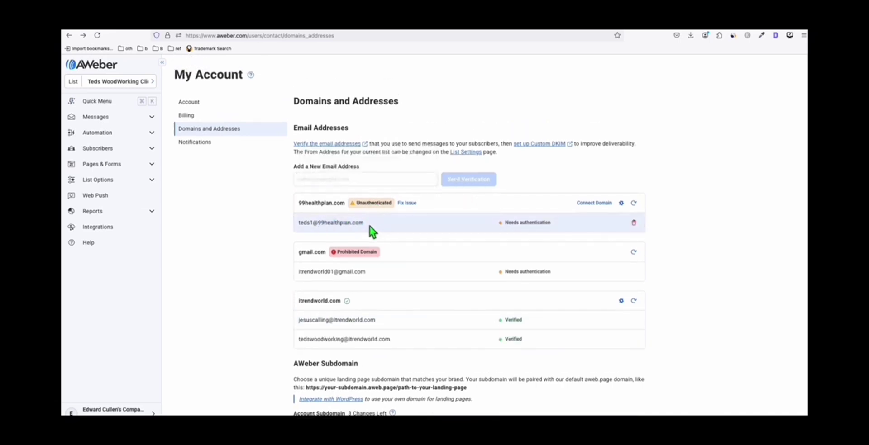
{"action": "left_click_drag", "start_coordinate": [364, 223], "coordinate": [318, 223]}
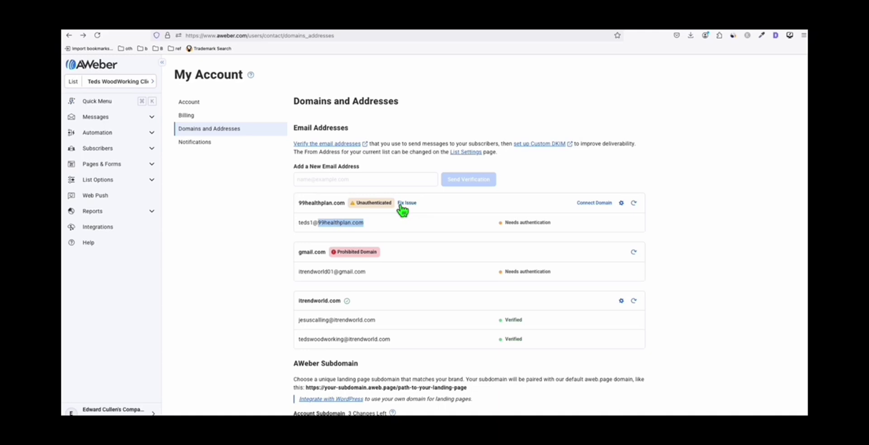
{"action": "mouse_move", "coordinate": [516, 229]}
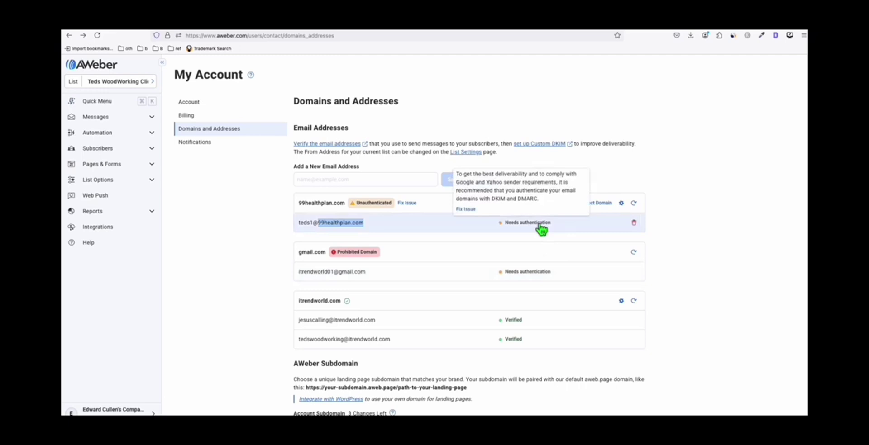
- Open Domain Authentication for 99healthplan.com to show its DKIM CNAME records
{"action": "left_click", "coordinate": [469, 210]}
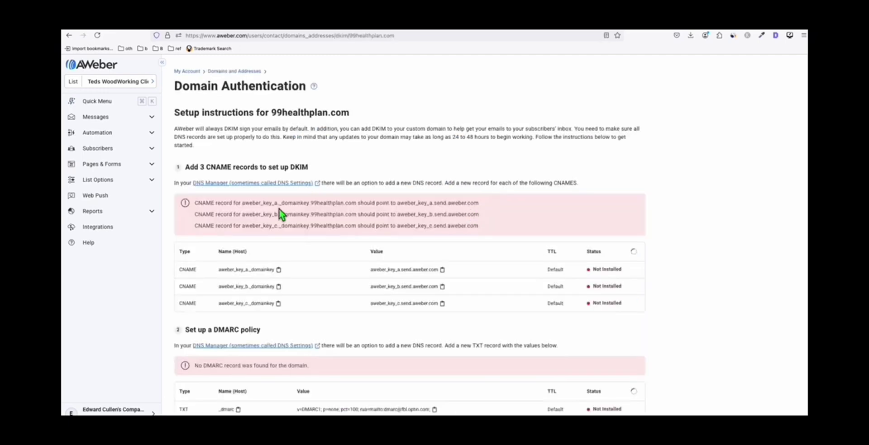
{"action": "scroll", "coordinate": [261, 225], "scroll_direction": "down", "scroll_amount": 1}
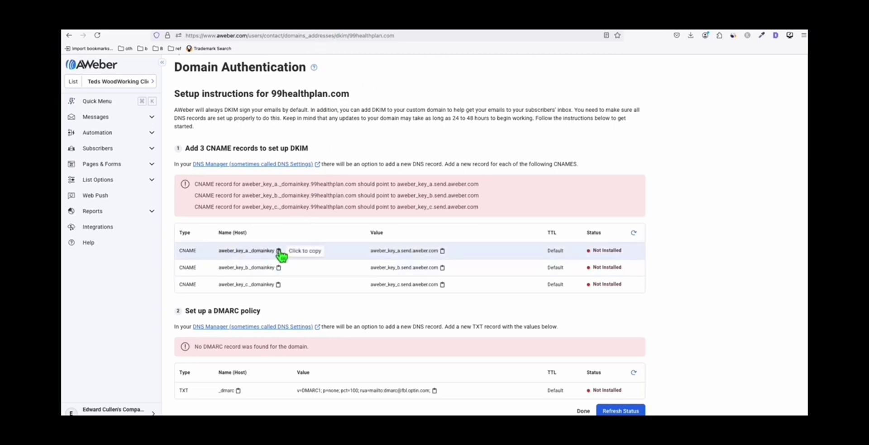
{"action": "left_click", "coordinate": [350, 30]}
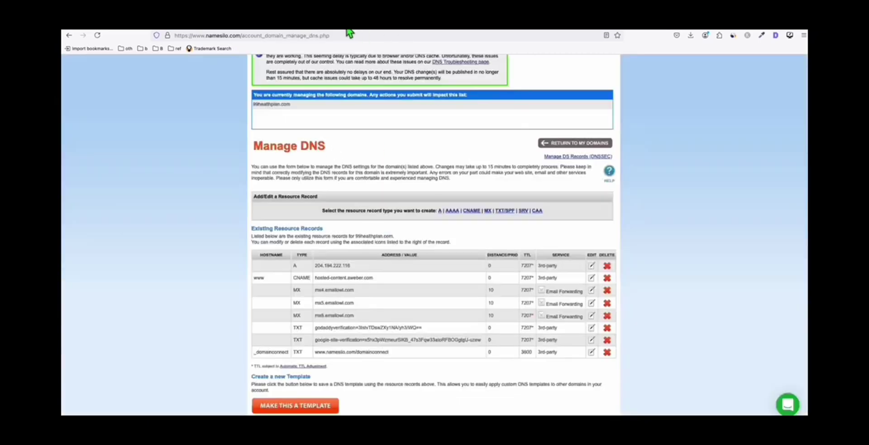
{"action": "left_click", "coordinate": [284, 29]}
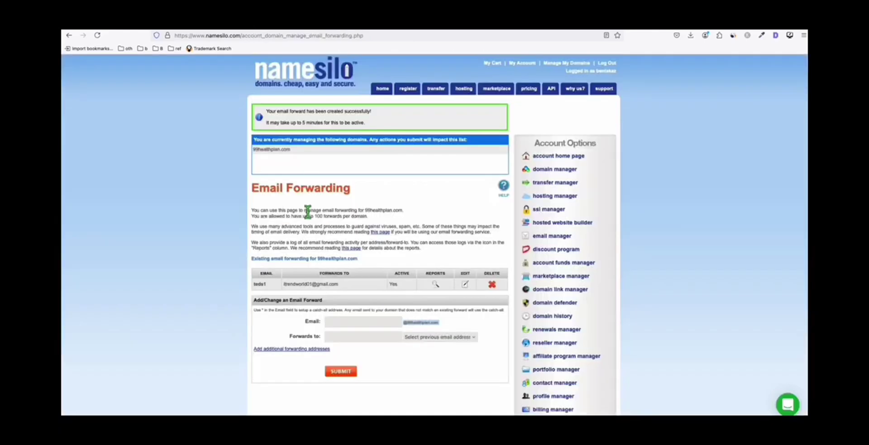
{"action": "left_click", "coordinate": [284, 29]}
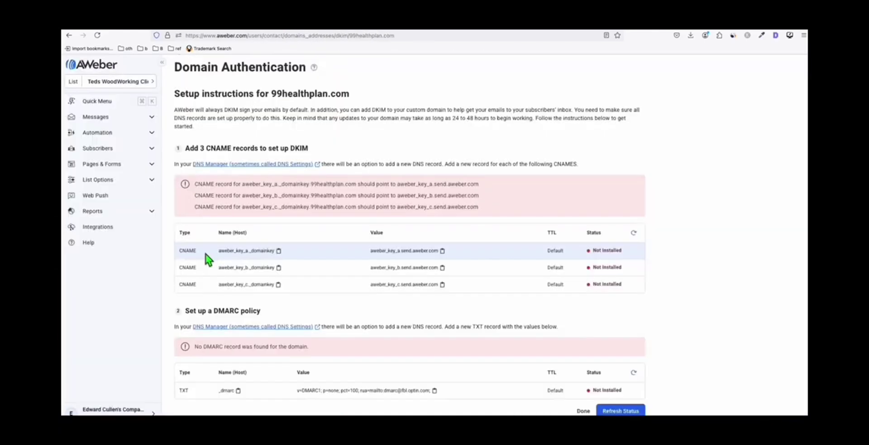
- Add the aweber_key_a DKIM CNAME record to NameSilo using AWeber's host and target values
{"action": "left_click", "coordinate": [279, 251]}
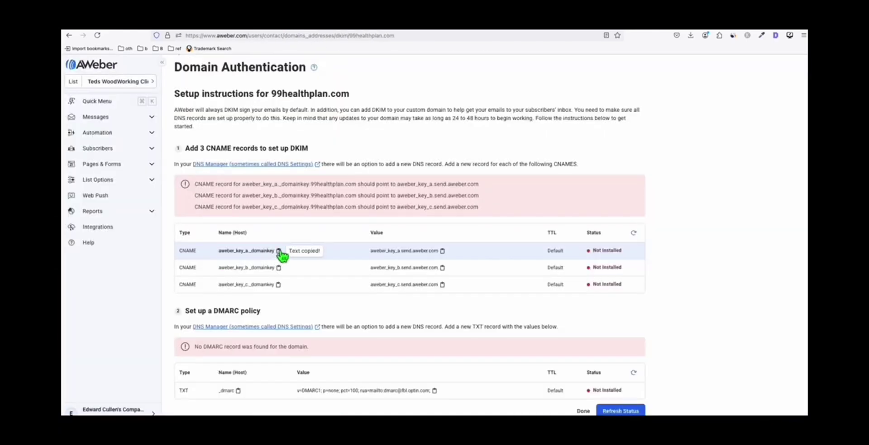
{"action": "left_click", "coordinate": [242, 30]}
{"action": "left_click", "coordinate": [471, 211]}
{"action": "left_click", "coordinate": [351, 267]}
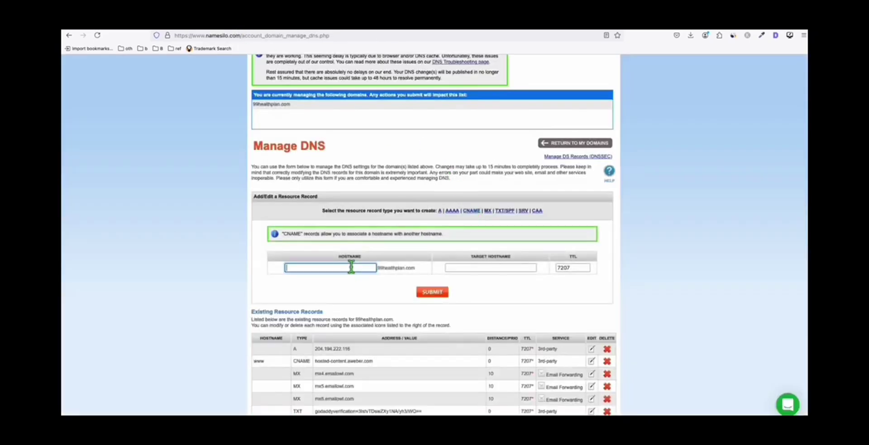
{"action": "key", "text": "super+v"}
{"action": "left_click", "coordinate": [284, 29]}
{"action": "left_click", "coordinate": [442, 251]}
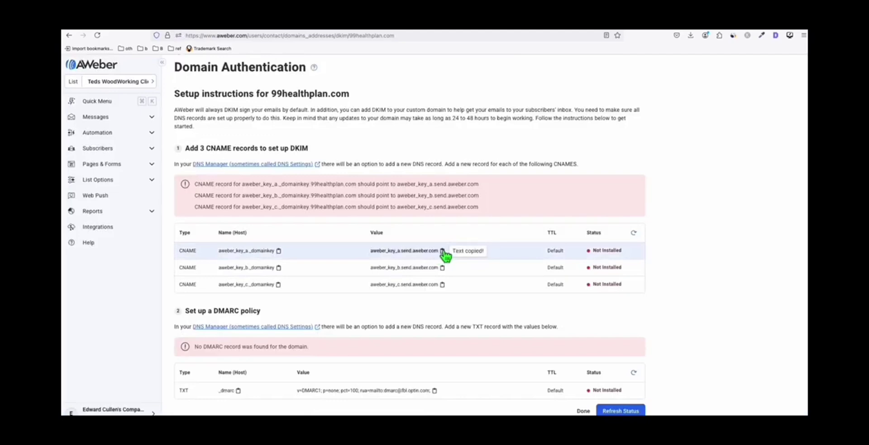
{"action": "left_click", "coordinate": [330, 29]}
{"action": "left_click", "coordinate": [452, 291]}
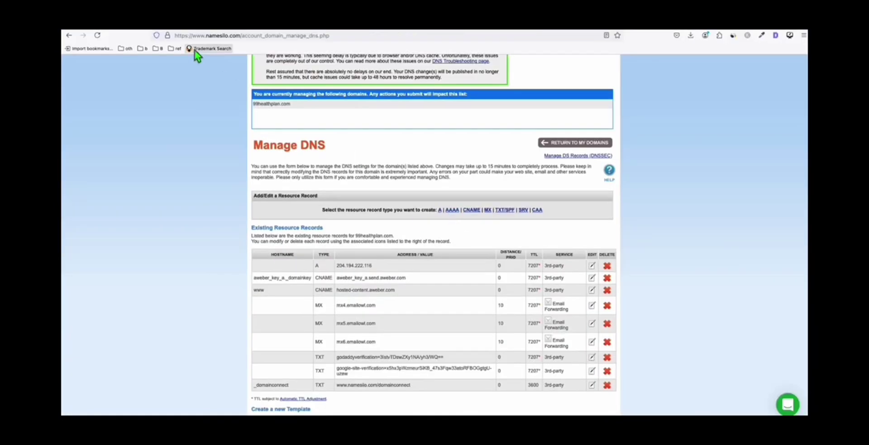
- Copy the second DKIM record's host name, aweber_key_b, from AWeber
{"action": "left_click", "coordinate": [185, 30]}
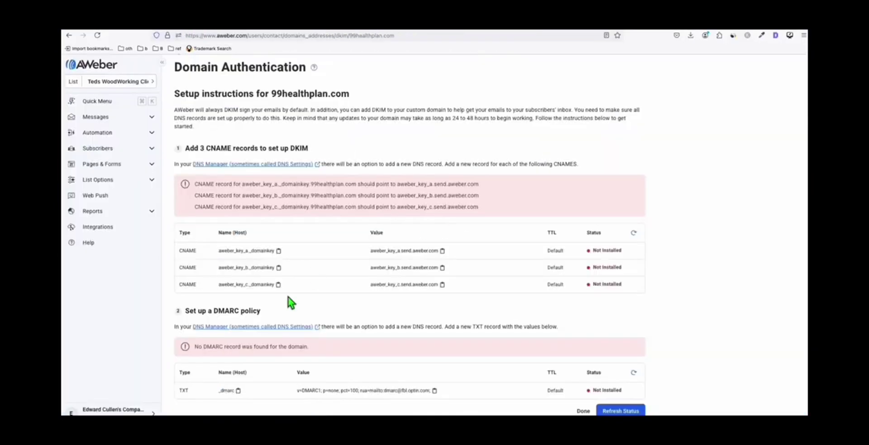
{"action": "left_click", "coordinate": [279, 268]}
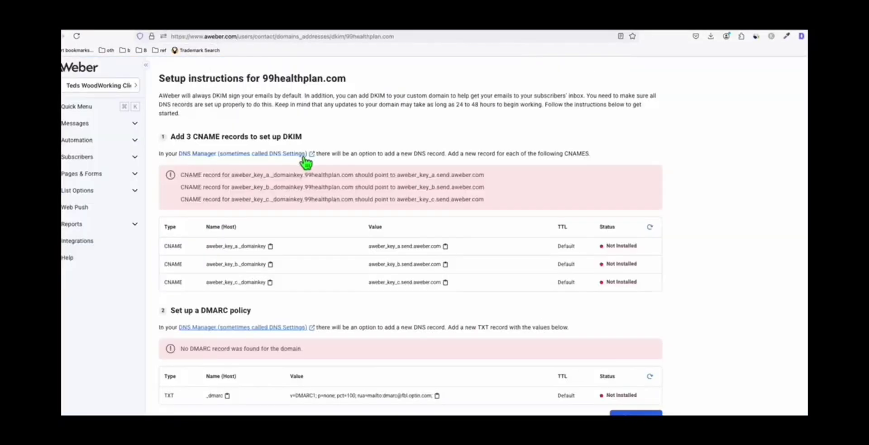
{"action": "scroll", "coordinate": [306, 164], "scroll_direction": "down", "scroll_amount": 2}
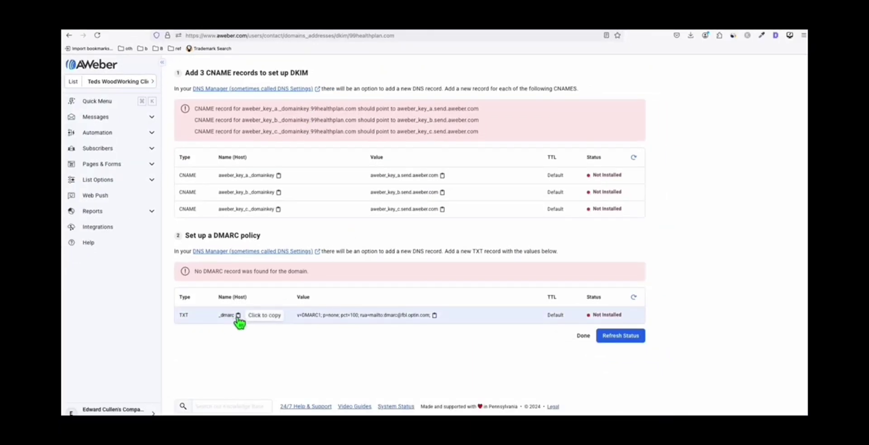
- Add a _dmarc TXT record in NameSilo with AWeber's DMARC policy value for 99healthplan.com
{"action": "left_click", "coordinate": [238, 316]}
{"action": "left_click", "coordinate": [249, 29]}
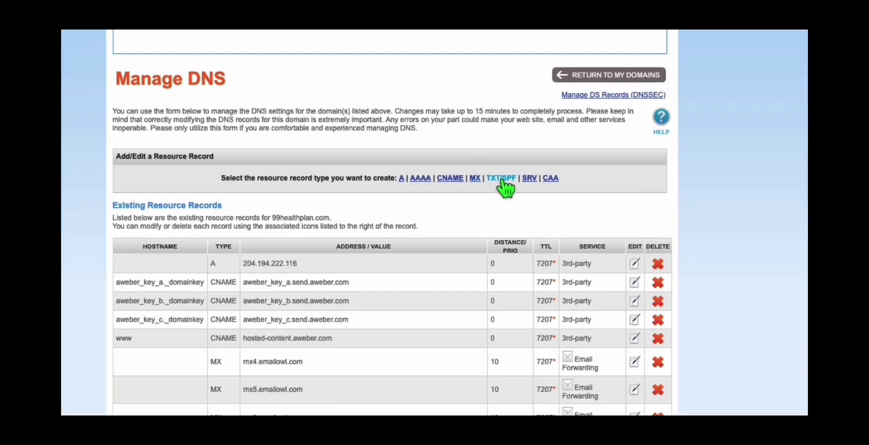
{"action": "left_click", "coordinate": [501, 178]}
{"action": "left_click", "coordinate": [284, 274]}
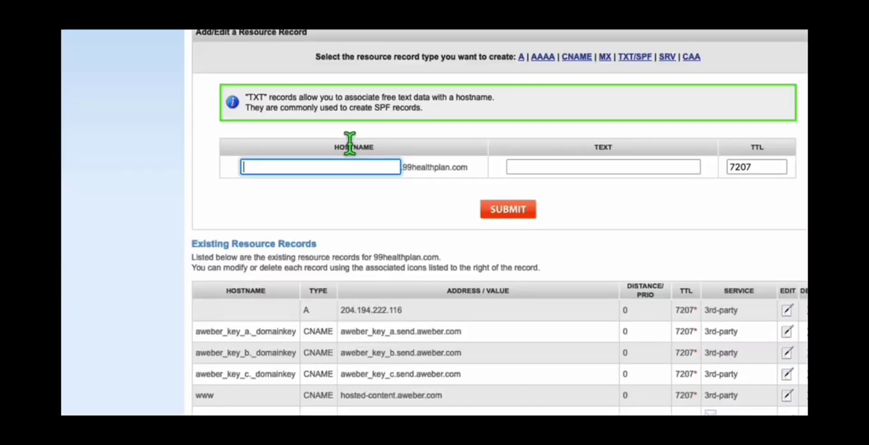
{"action": "key", "text": "ctrl+v"}
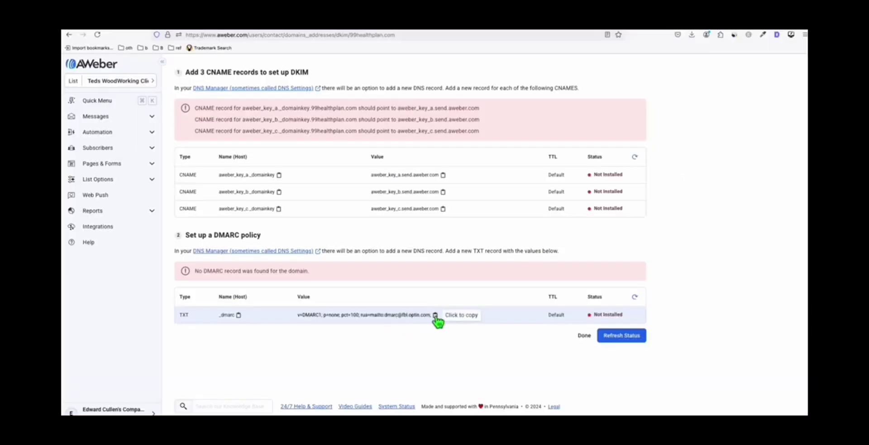
{"action": "left_click", "coordinate": [434, 317]}
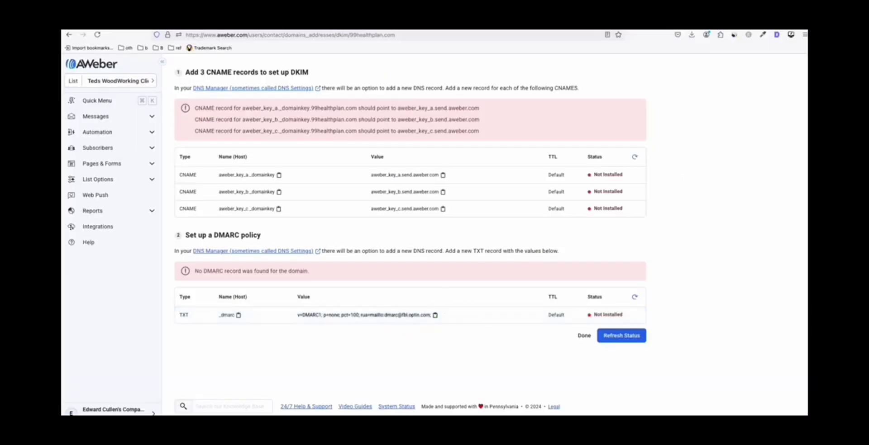
{"action": "left_click", "coordinate": [434, 228]}
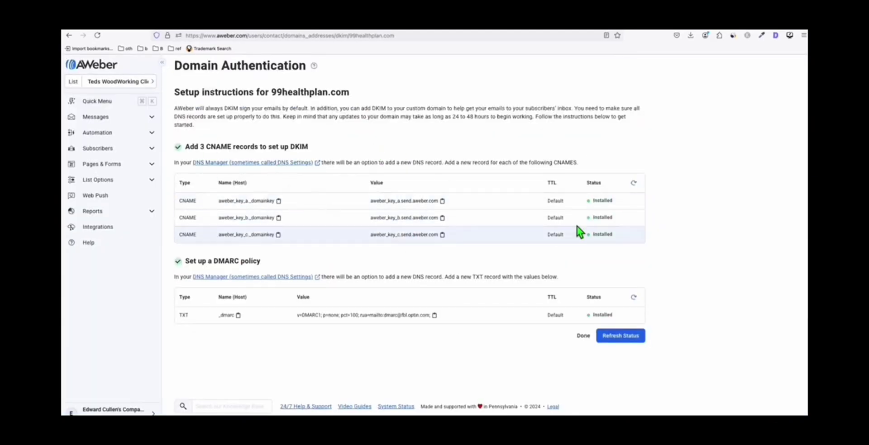
- Finish AWeber domain authentication and return to Domains and Addresses with the sender verified
{"action": "left_click", "coordinate": [583, 337]}
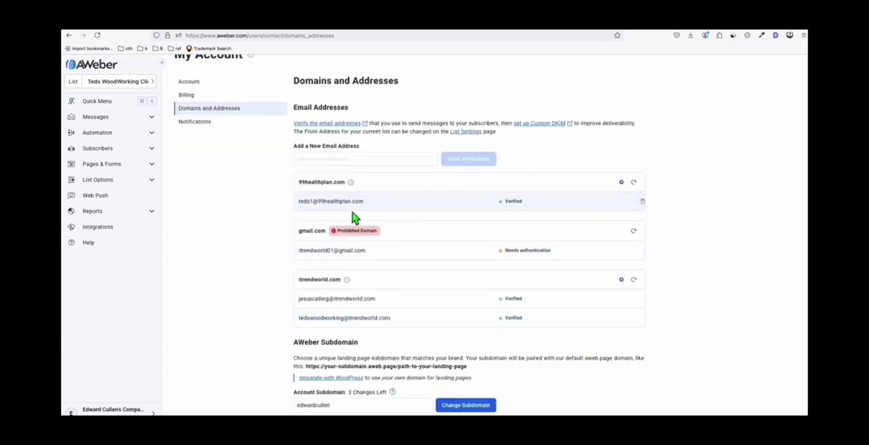
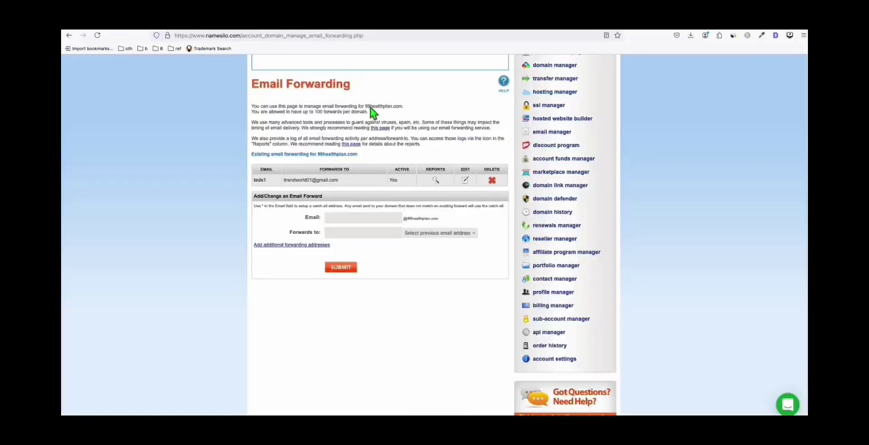
{"action": "left_click", "coordinate": [363, 217]}
{"action": "left_click", "coordinate": [429, 239]}
{"action": "left_click", "coordinate": [427, 240]}
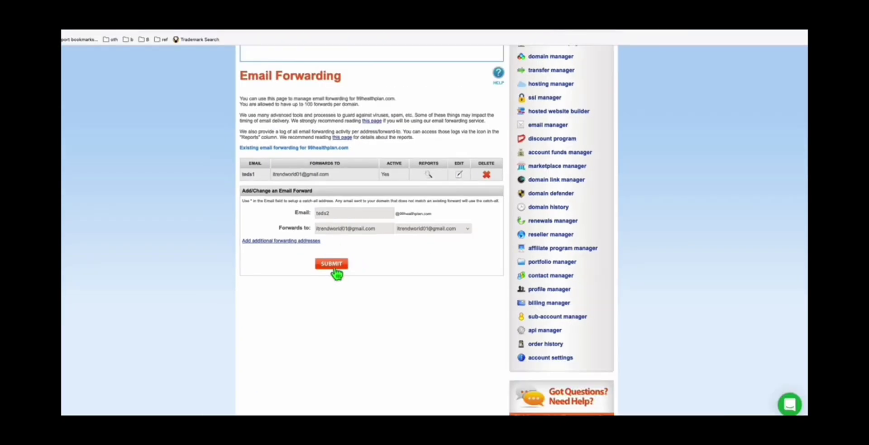
{"action": "left_click", "coordinate": [341, 268]}
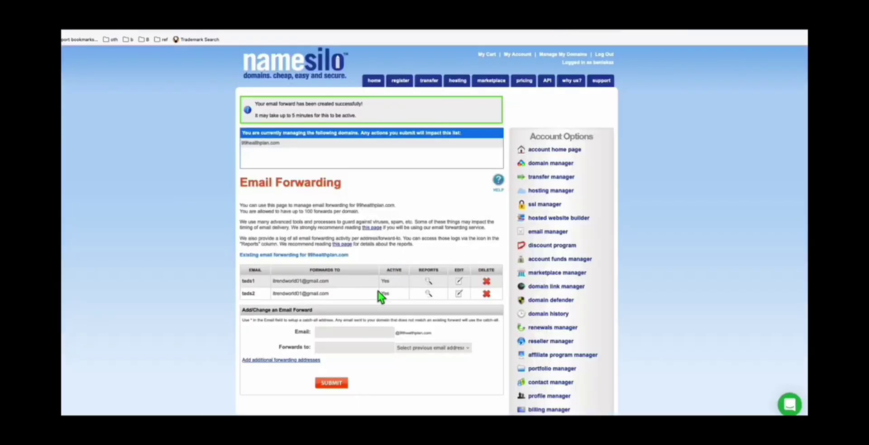
- Check the updated forwarding list, then return to AWeber's Domains and Addresses page
{"action": "scroll", "coordinate": [227, 219], "scroll_direction": "down", "scroll_amount": 2}
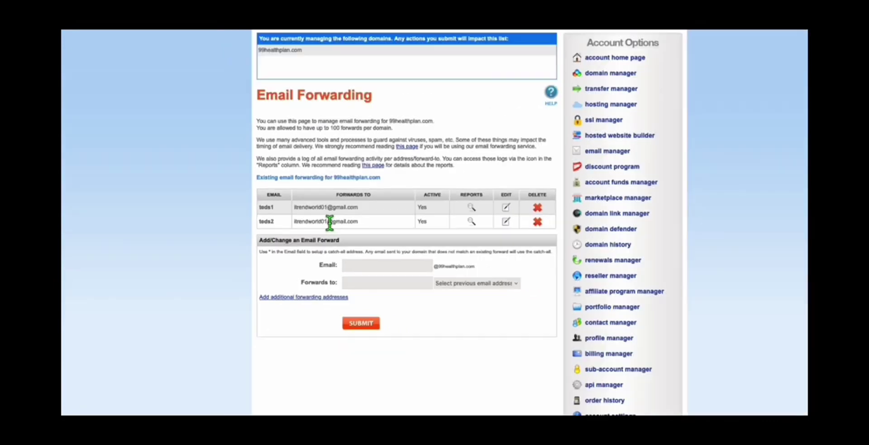
{"action": "scroll", "coordinate": [329, 222], "scroll_direction": "up", "scroll_amount": 3}
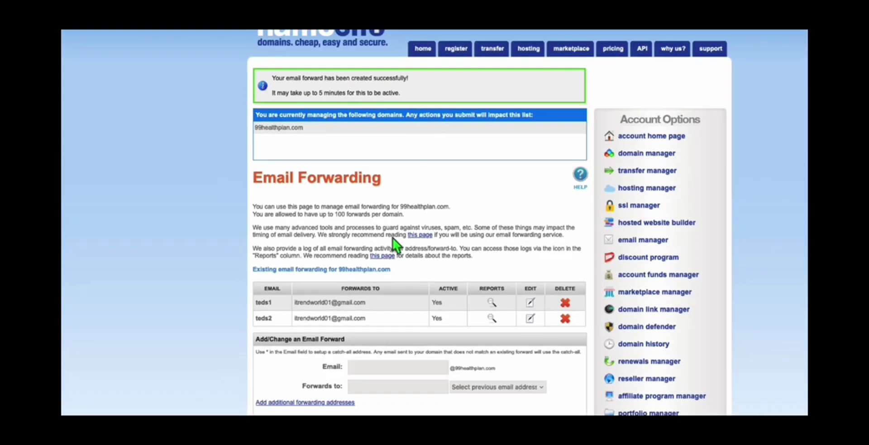
{"action": "scroll", "coordinate": [393, 238], "scroll_direction": "down", "scroll_amount": 3}
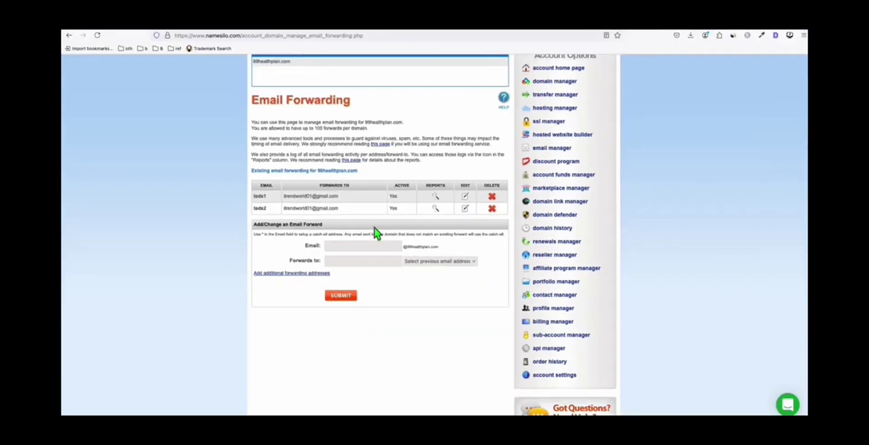
{"action": "left_click", "coordinate": [171, 31]}
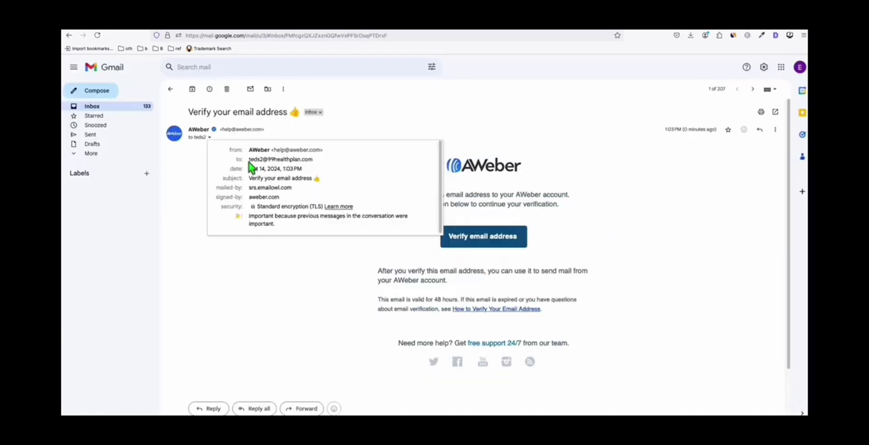
- Dismiss the sender details popup and follow the Verify email address link in AWeber's email
{"action": "left_click", "coordinate": [311, 278]}
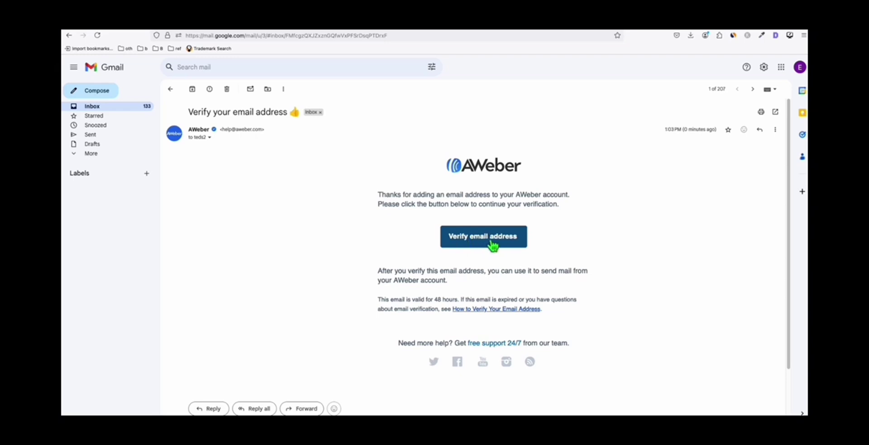
{"action": "left_click", "coordinate": [491, 242]}
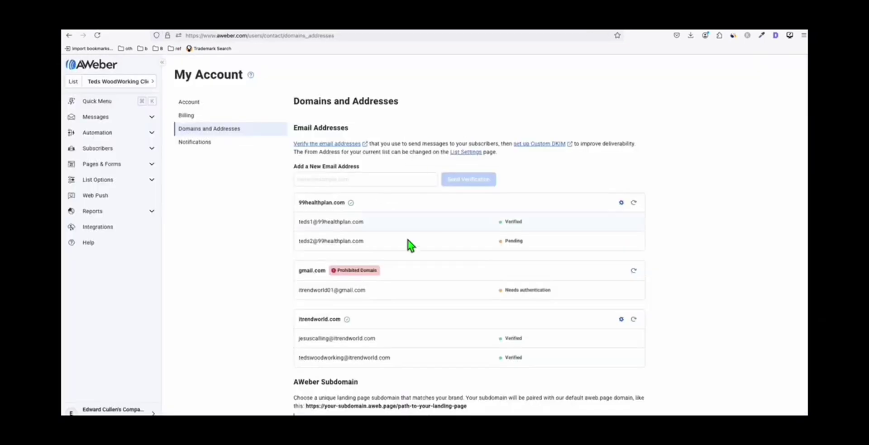
- Refresh 99healthplan.com's status so the second address shows Verified, then reach List Settings
{"action": "left_click", "coordinate": [634, 203]}
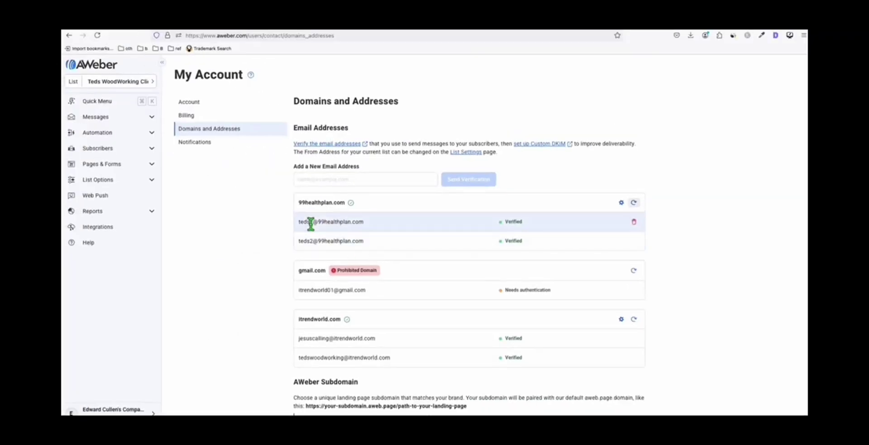
{"action": "left_click", "coordinate": [317, 178]}
{"action": "left_click", "coordinate": [284, 88]}
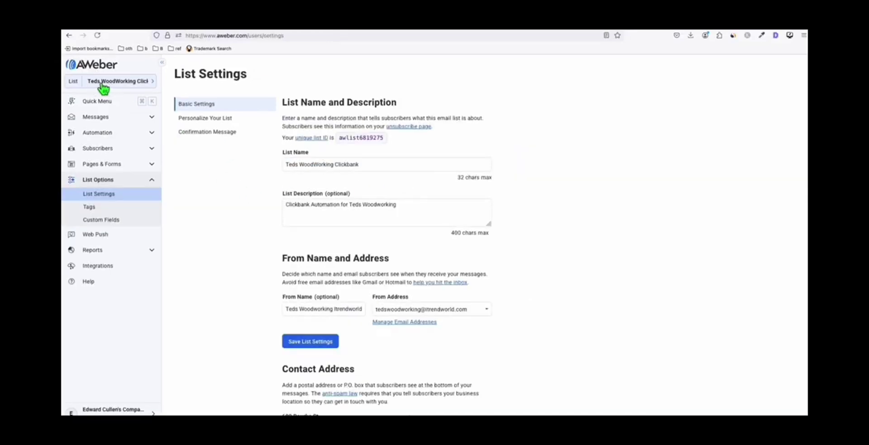
- Set the list's From Address to the first 99healthplan.com address
{"action": "left_click", "coordinate": [106, 86]}
{"action": "left_click", "coordinate": [251, 210]}
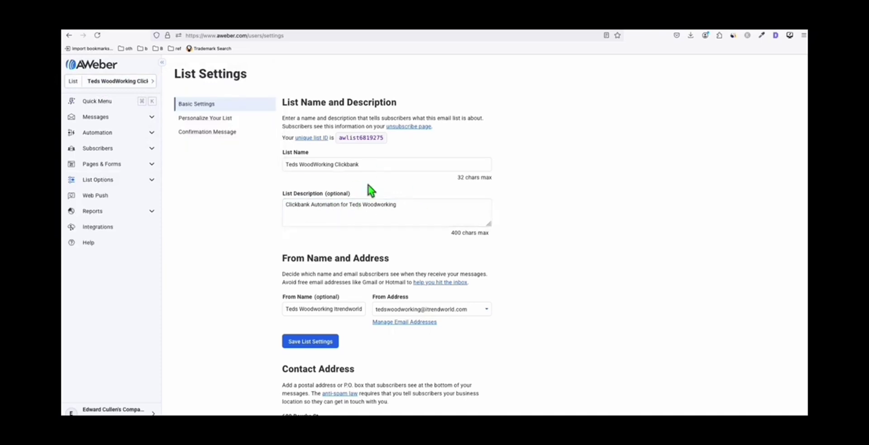
{"action": "scroll", "coordinate": [480, 186], "scroll_direction": "down", "scroll_amount": 3}
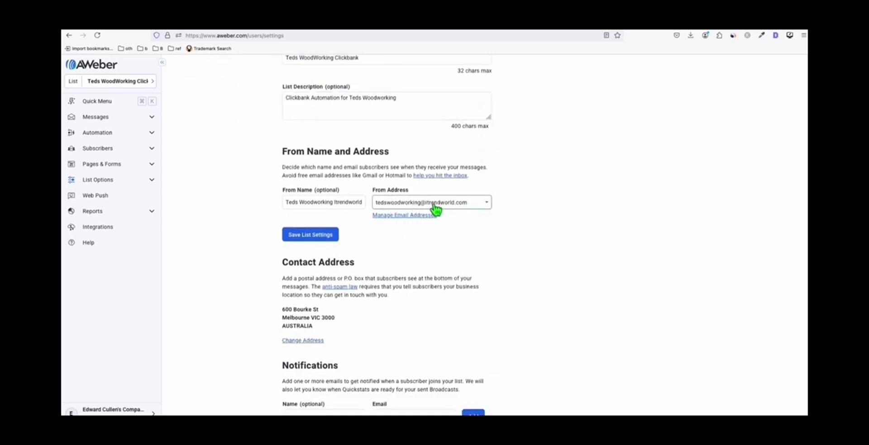
{"action": "left_click", "coordinate": [428, 205]}
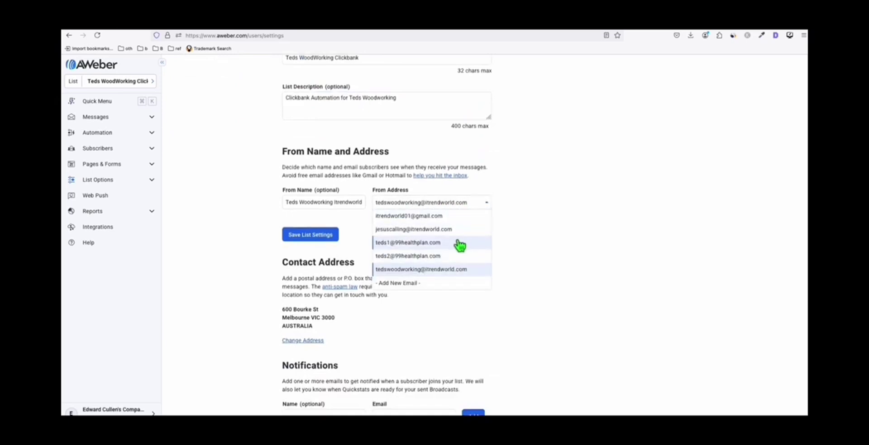
{"action": "left_click", "coordinate": [417, 245]}
- Remove Itrendworld so the From Name reads 'Teds Woodworking', and save the list settings
{"action": "left_click", "coordinate": [461, 220]}
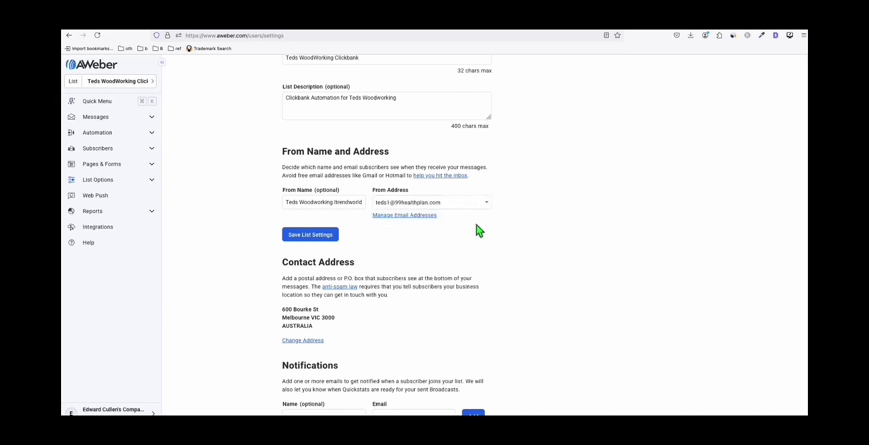
{"action": "left_click_drag", "start_coordinate": [334, 202], "coordinate": [383, 205]}
{"action": "key", "text": "BackSpace"}
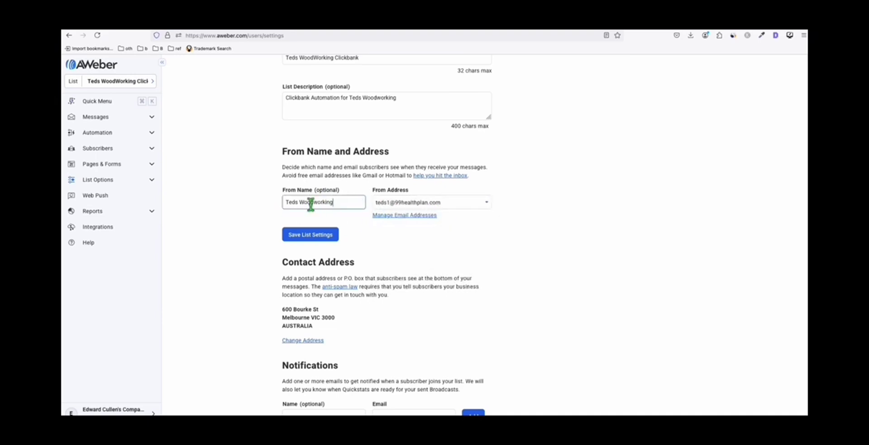
{"action": "left_click", "coordinate": [428, 252]}
{"action": "scroll", "coordinate": [350, 250], "scroll_direction": "up", "scroll_amount": 1}
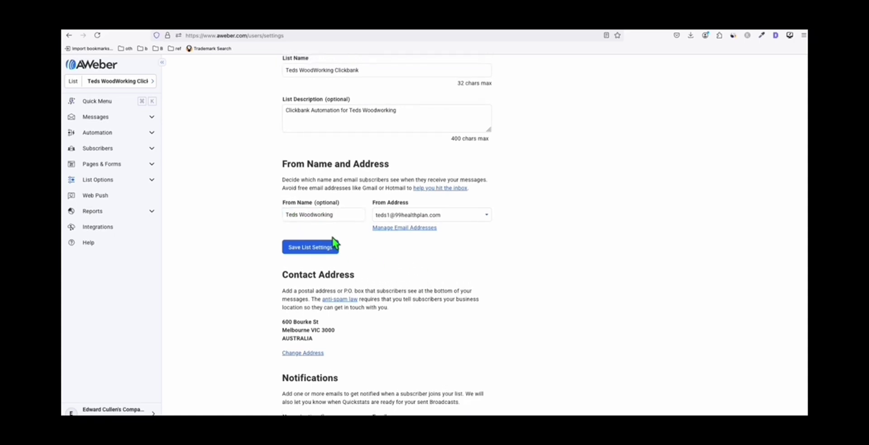
{"action": "left_click", "coordinate": [335, 260]}
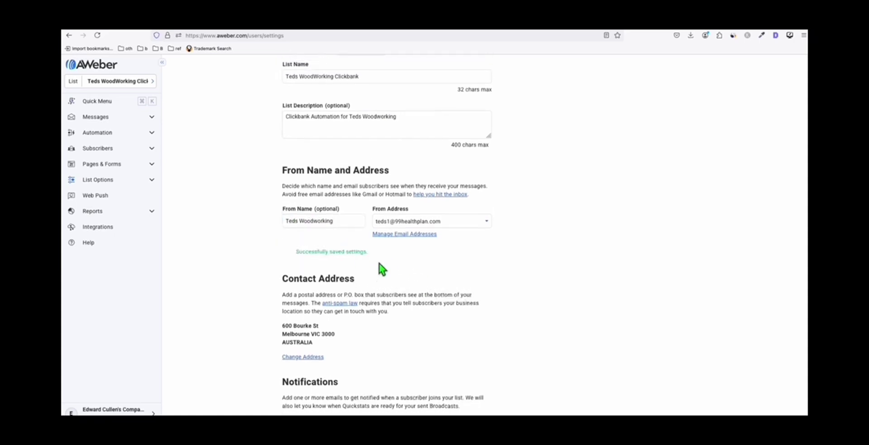
{"action": "left_click", "coordinate": [138, 84]}
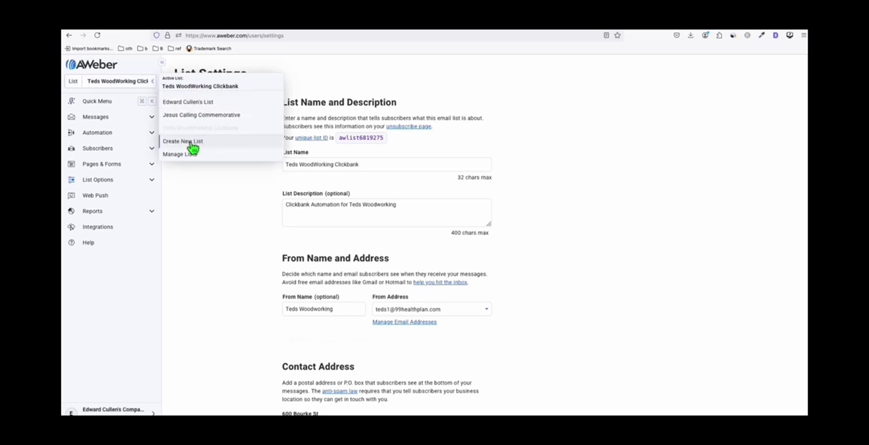
- Go to Pages & Forms > Landing Pages, keep the current list, and start a new landing page
{"action": "left_click", "coordinate": [205, 218]}
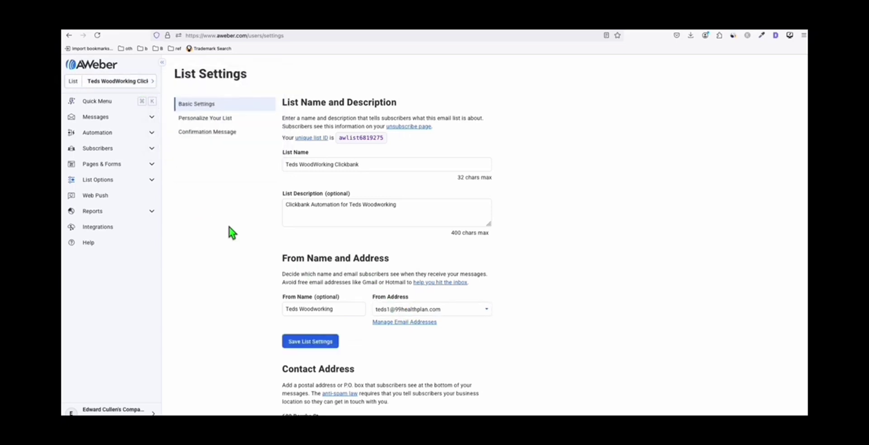
{"action": "left_click", "coordinate": [102, 164]}
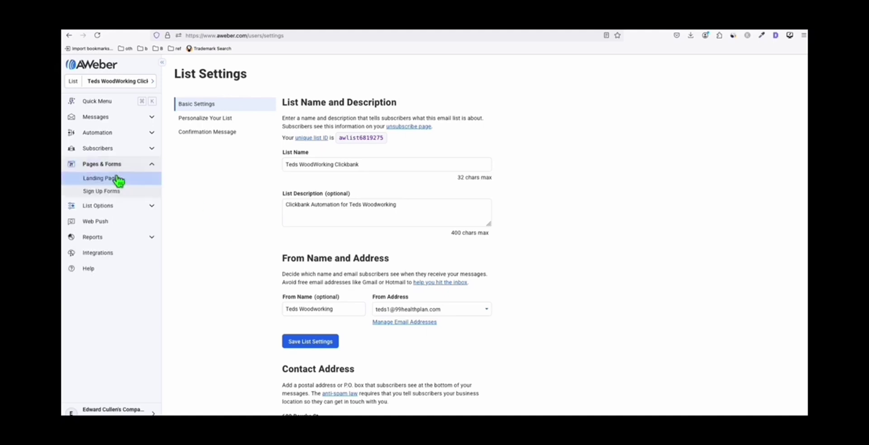
{"action": "left_click", "coordinate": [99, 181]}
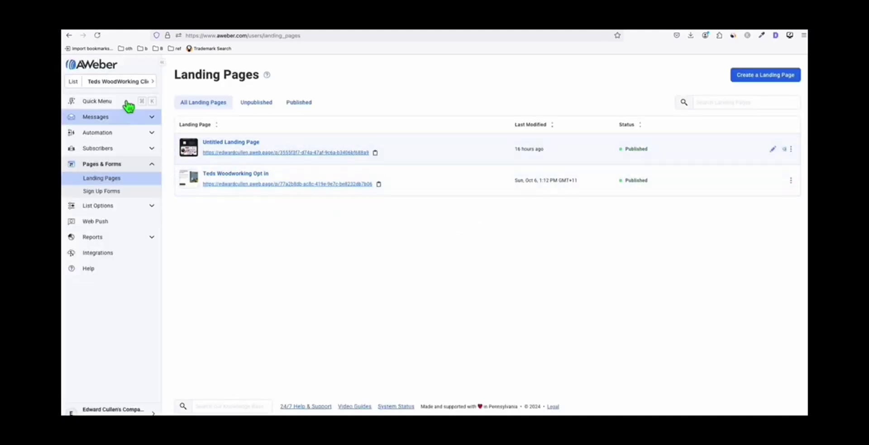
{"action": "left_click", "coordinate": [99, 82]}
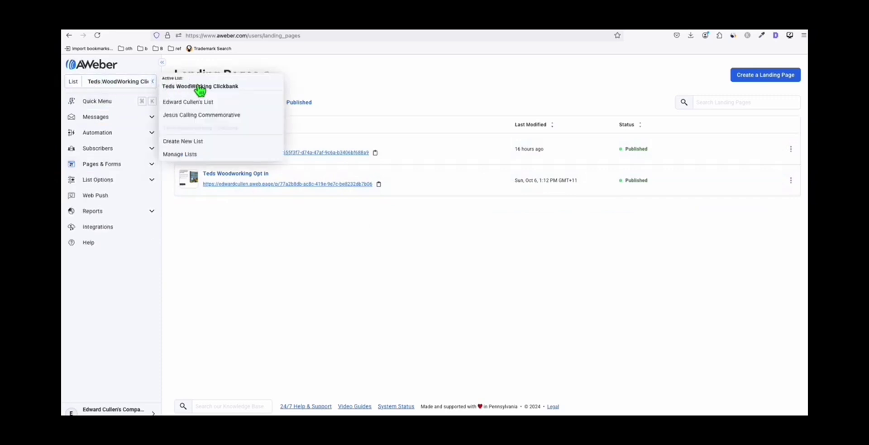
{"action": "left_click", "coordinate": [300, 195]}
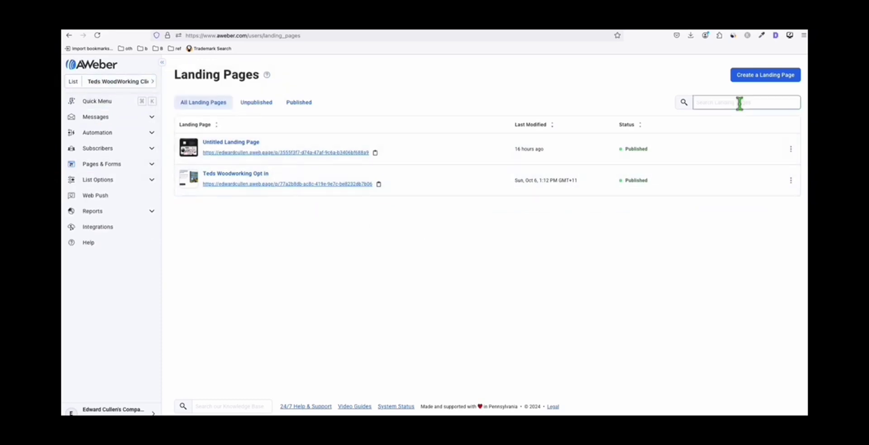
{"action": "left_click", "coordinate": [767, 80]}
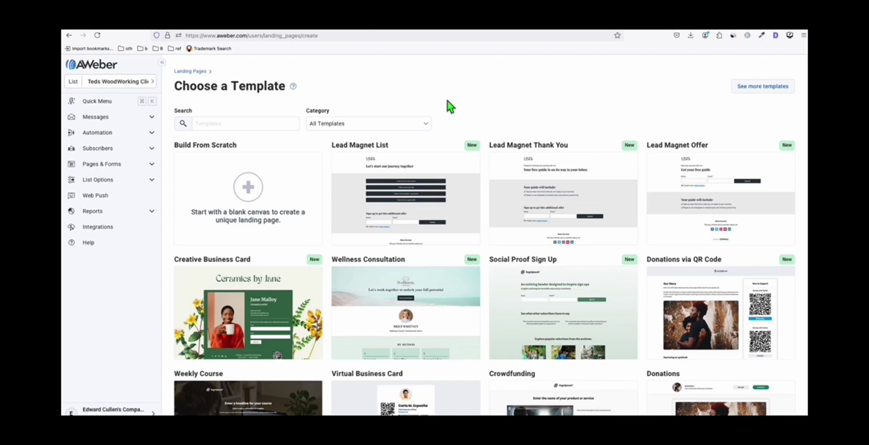
- Choose the Build From Scratch template for the new landing page
{"action": "mouse_move", "coordinate": [253, 208]}
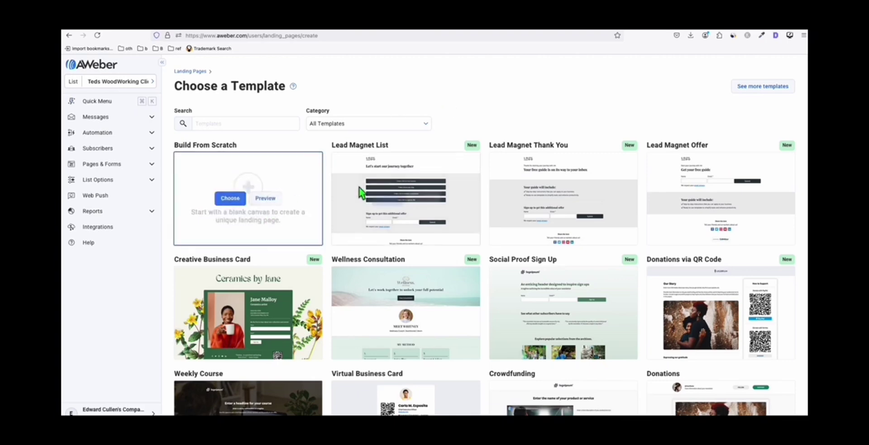
{"action": "left_click", "coordinate": [230, 201]}
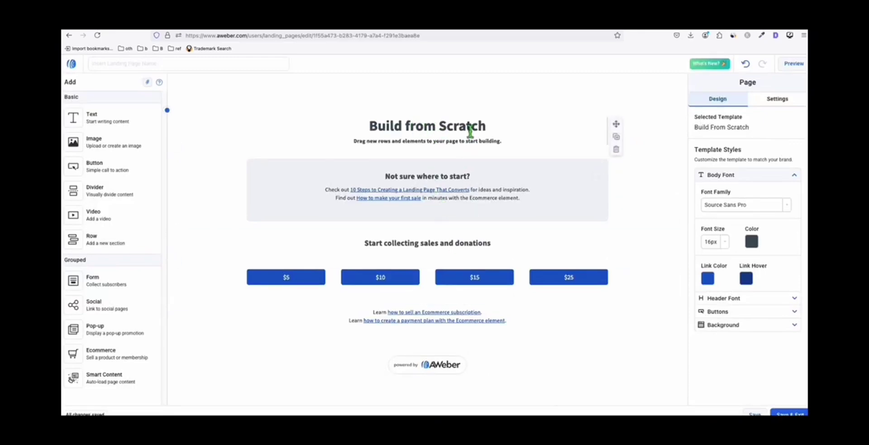
- Delete the title, tips, $5–$25 buttons, powered-by badge and Learn how to link rows
{"action": "left_click", "coordinate": [615, 150]}
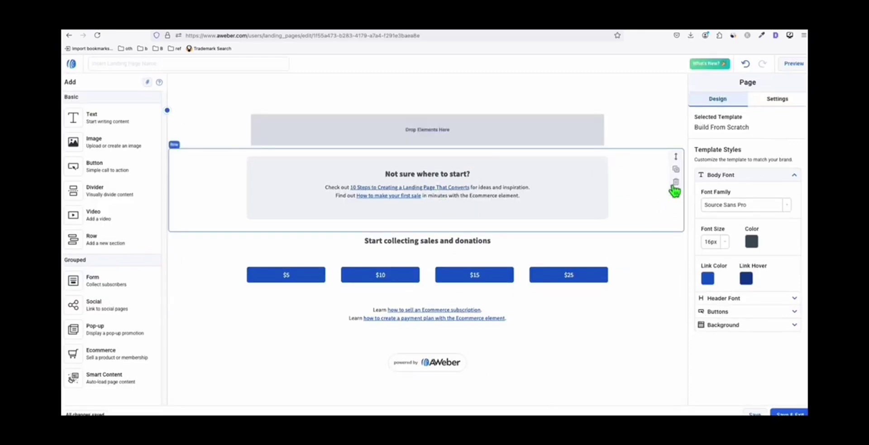
{"action": "left_click", "coordinate": [675, 182]}
{"action": "left_click", "coordinate": [676, 214]}
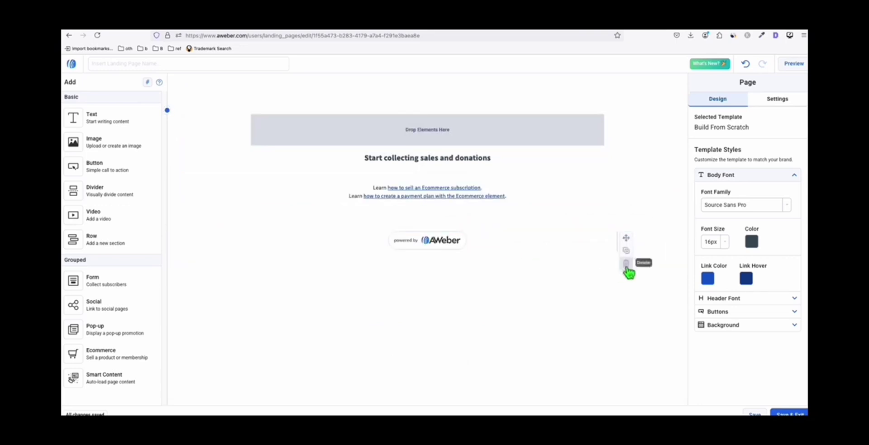
{"action": "left_click", "coordinate": [675, 264]}
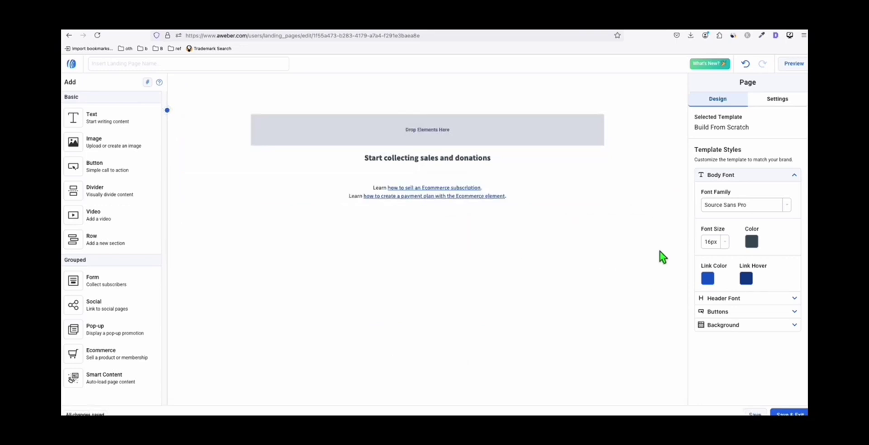
{"action": "left_click", "coordinate": [675, 217]}
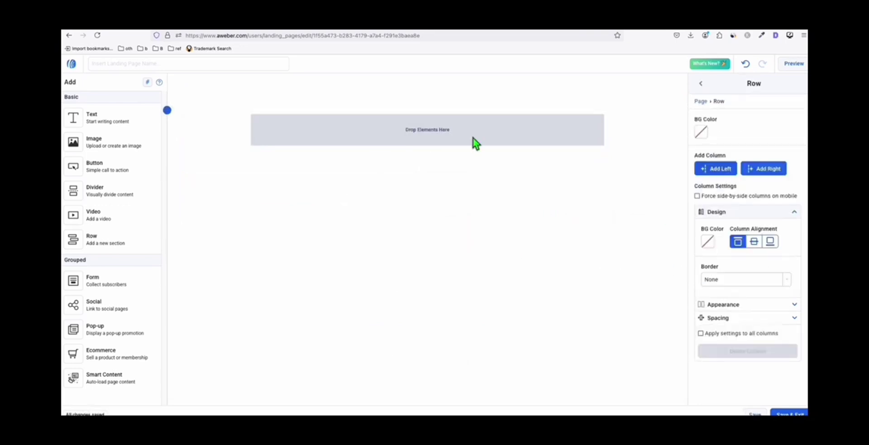
- Add a text headline 'GET OUR FREE 16,000 PLAN. SUBSCRIBE BELOW!' styled Heading 1 in Arial Black
{"action": "left_click_drag", "start_coordinate": [97, 118], "coordinate": [449, 134]}
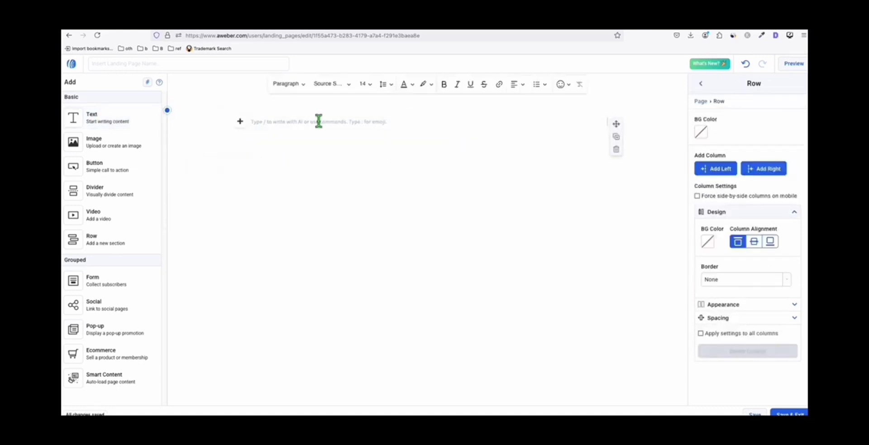
{"action": "type", "text": "GE"}
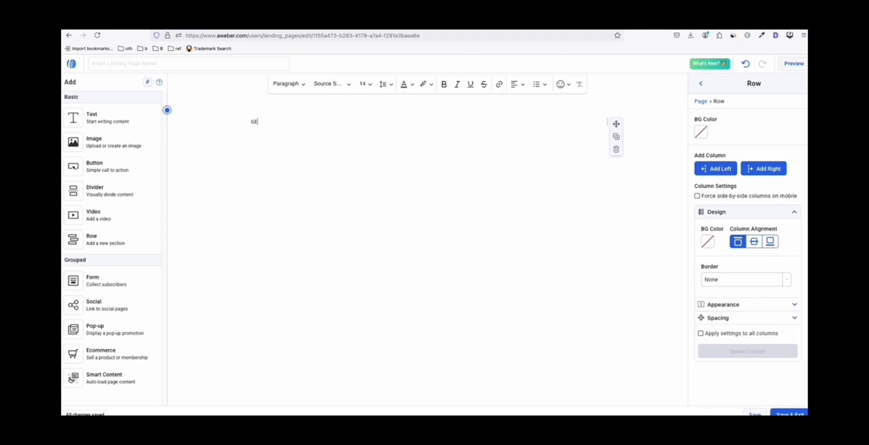
{"action": "type", "text": "T OUR FREE 16,000 PLAN. SUBSCRIBE BELOW!"}
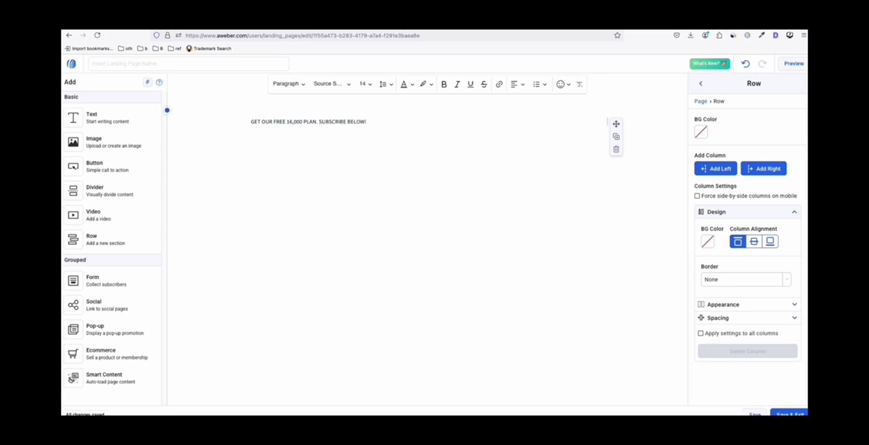
{"action": "triple_click", "coordinate": [313, 122]}
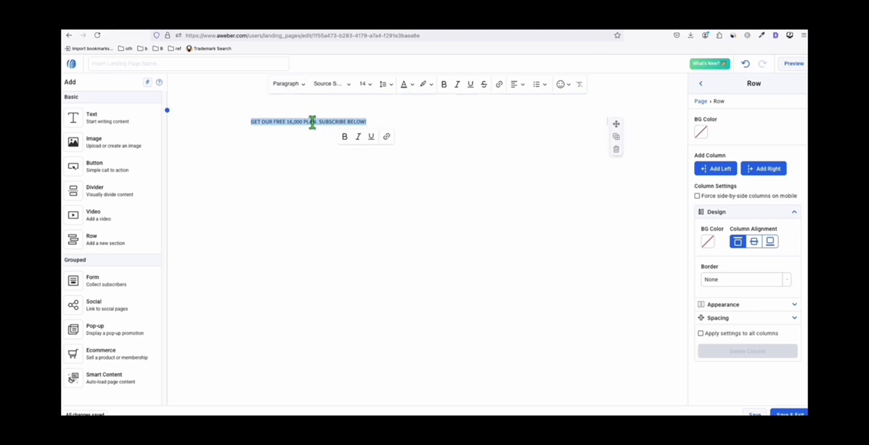
{"action": "left_click", "coordinate": [301, 84]}
{"action": "left_click", "coordinate": [302, 115]}
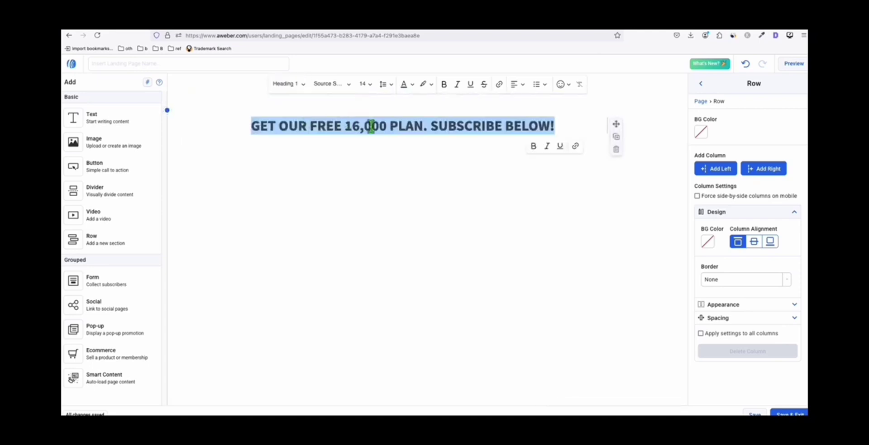
{"action": "left_click", "coordinate": [340, 86]}
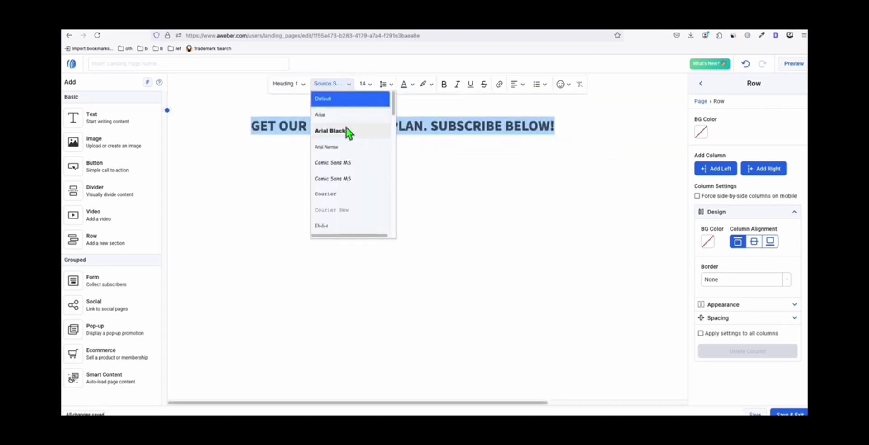
{"action": "left_click", "coordinate": [347, 129]}
{"action": "left_click", "coordinate": [517, 85]}
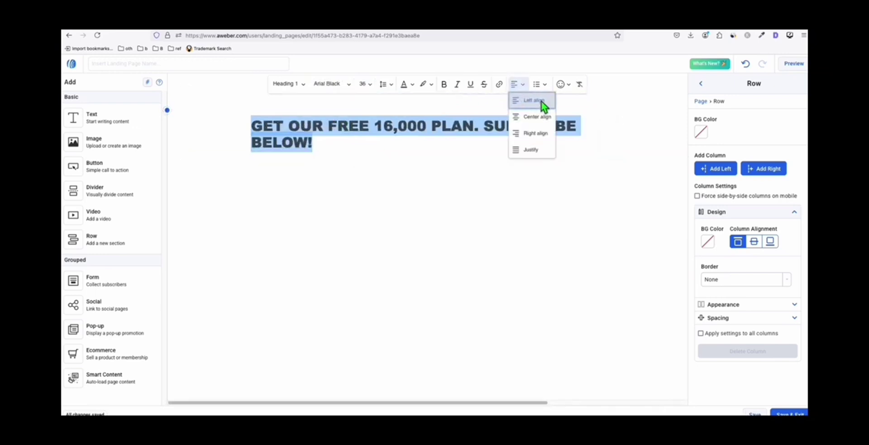
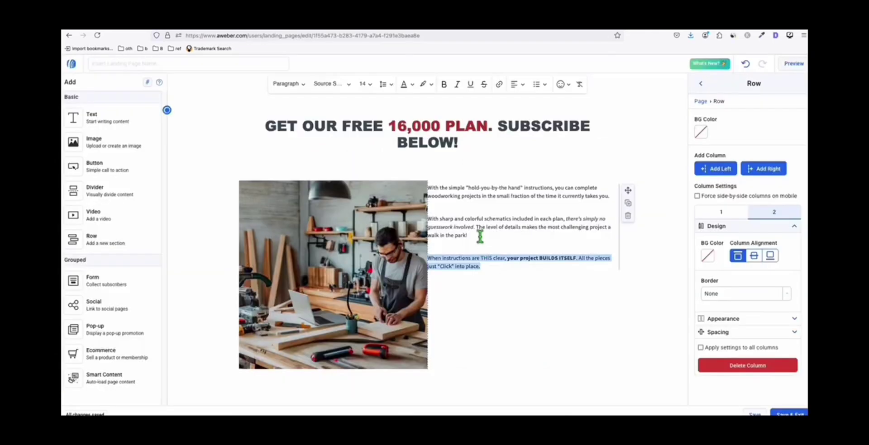
- Give the text column 20 px of padding on all sides
{"action": "left_click", "coordinate": [508, 266]}
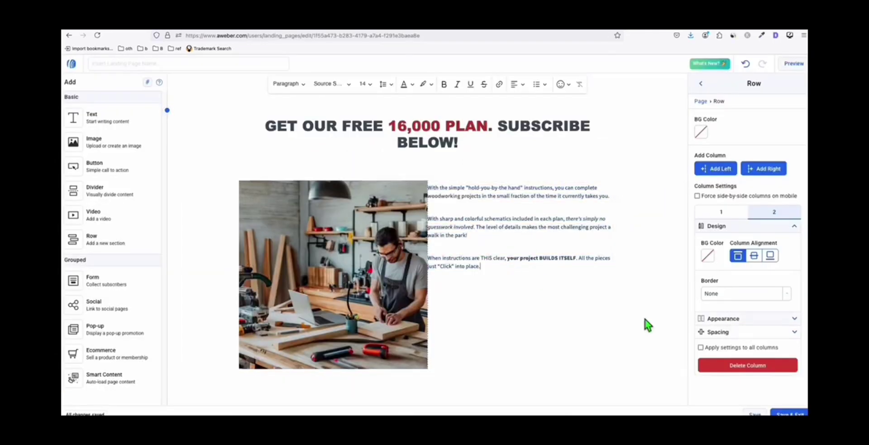
{"action": "left_click", "coordinate": [749, 334]}
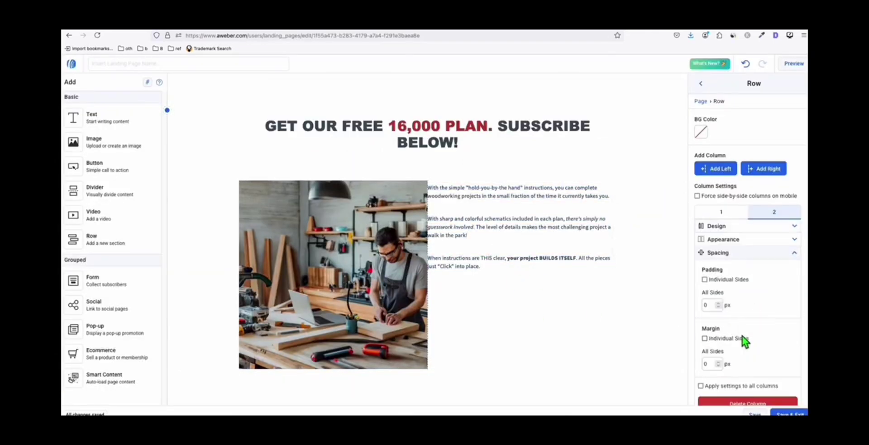
{"action": "scroll", "coordinate": [736, 316], "scroll_direction": "down", "scroll_amount": 1}
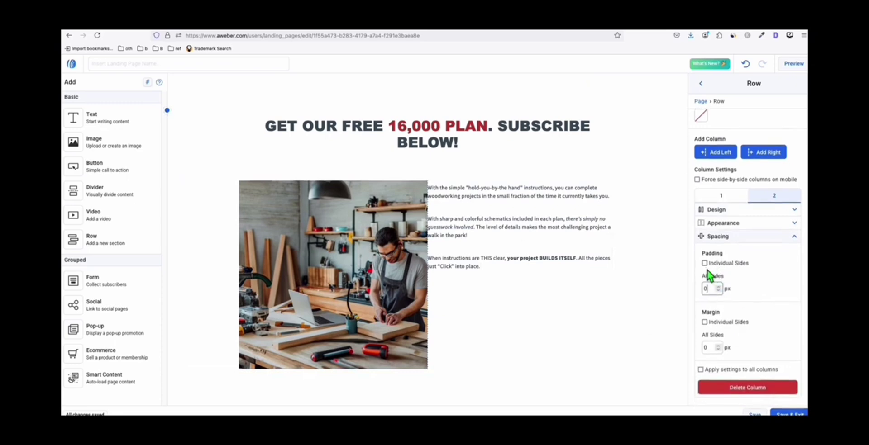
{"action": "type", "text": "20"}
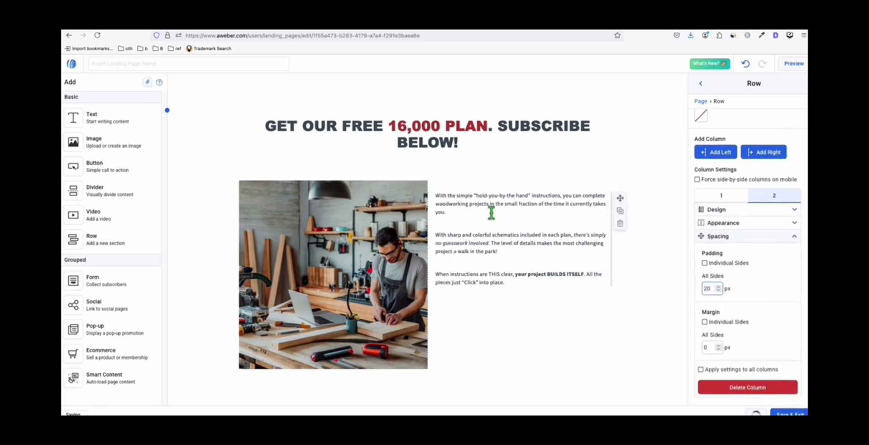
- Restyle the three paragraphs to font size 20 in Comic Sans
{"action": "left_click_drag", "start_coordinate": [520, 286], "coordinate": [440, 195]}
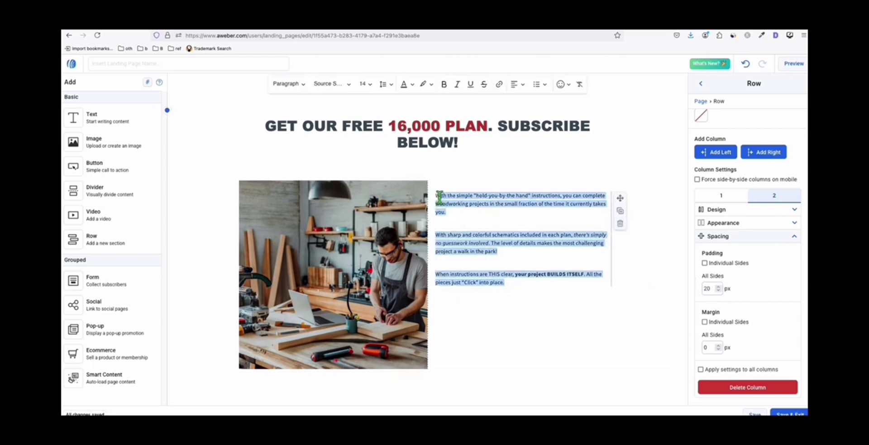
{"action": "left_click", "coordinate": [364, 83]}
{"action": "left_click", "coordinate": [373, 208]}
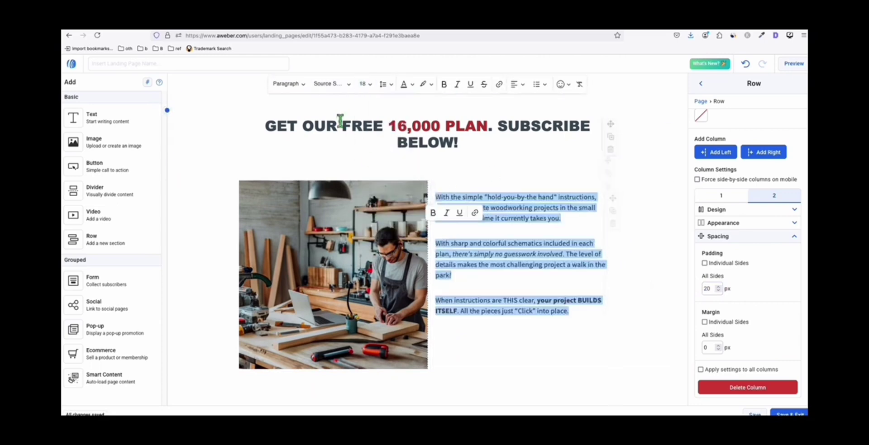
{"action": "left_click", "coordinate": [366, 85]}
{"action": "left_click", "coordinate": [394, 212]}
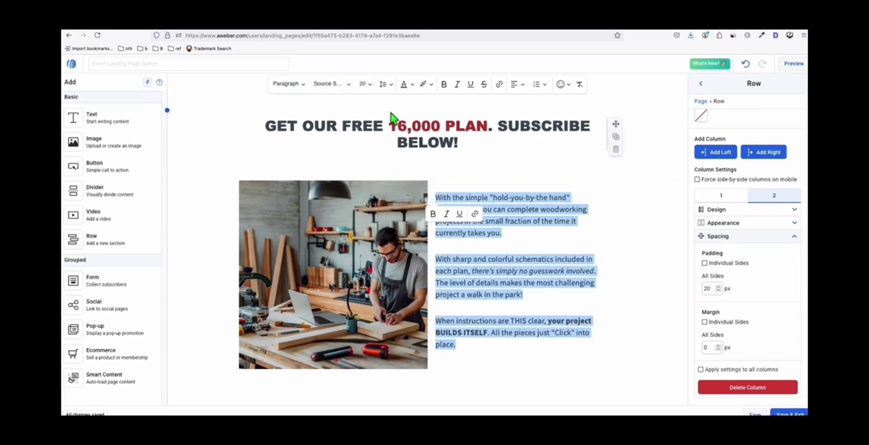
{"action": "left_click", "coordinate": [338, 85]}
{"action": "left_click", "coordinate": [338, 145]}
{"action": "left_click", "coordinate": [519, 274]}
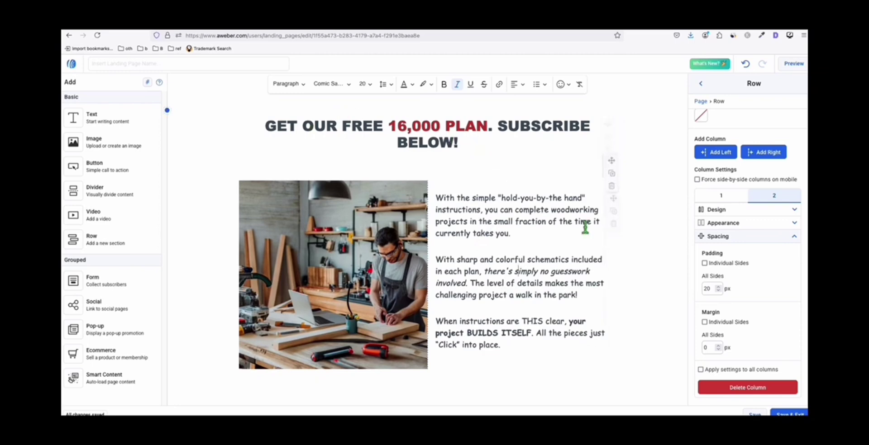
{"action": "left_click", "coordinate": [447, 387]}
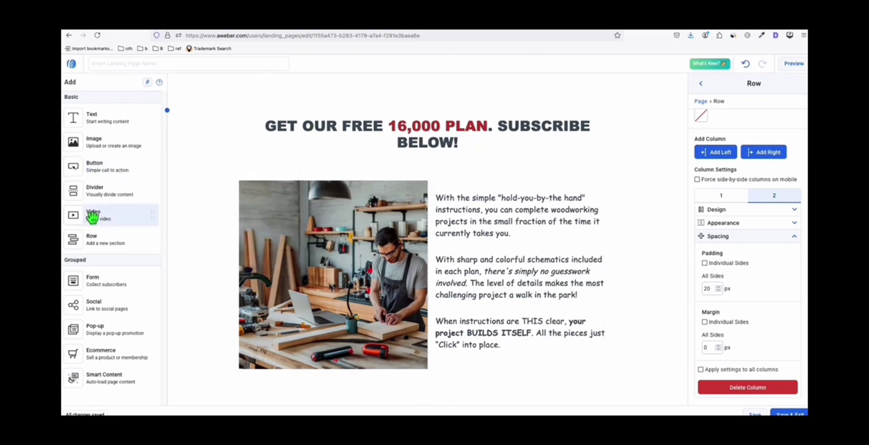
- Add a Video block below the text with the Great Woodworking Projects for Beginners YouTube link
{"action": "left_click_drag", "start_coordinate": [93, 217], "coordinate": [434, 387]}
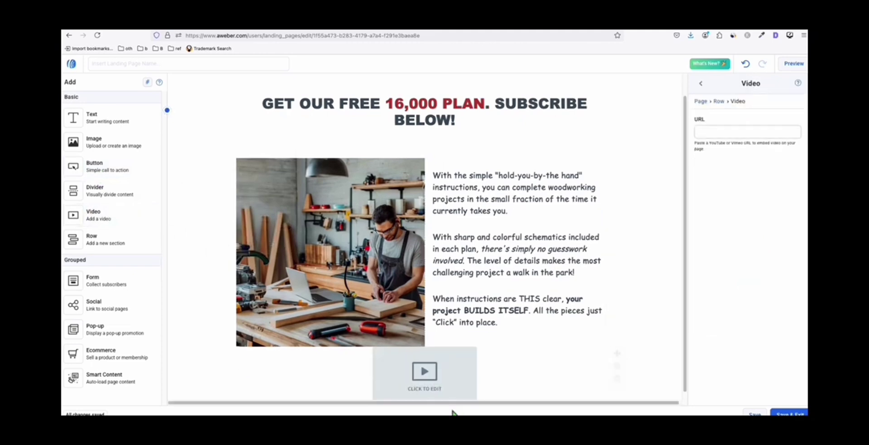
{"action": "left_click", "coordinate": [717, 132]}
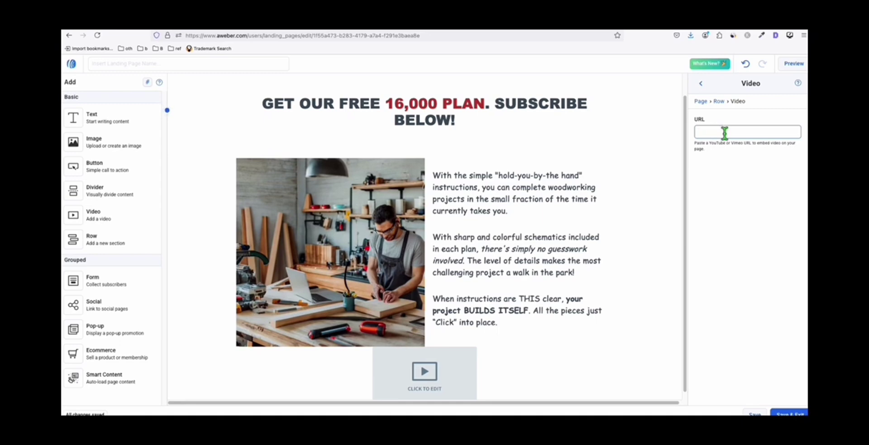
{"action": "key", "text": "ctrl+v"}
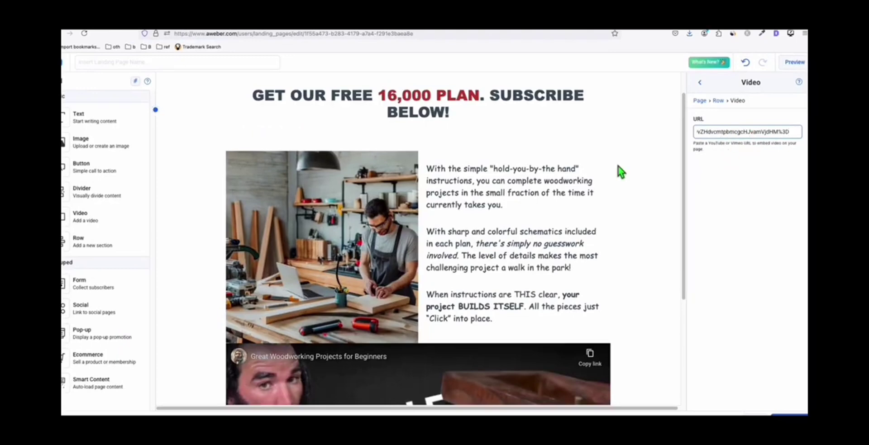
{"action": "scroll", "coordinate": [576, 257], "scroll_direction": "down", "scroll_amount": 3}
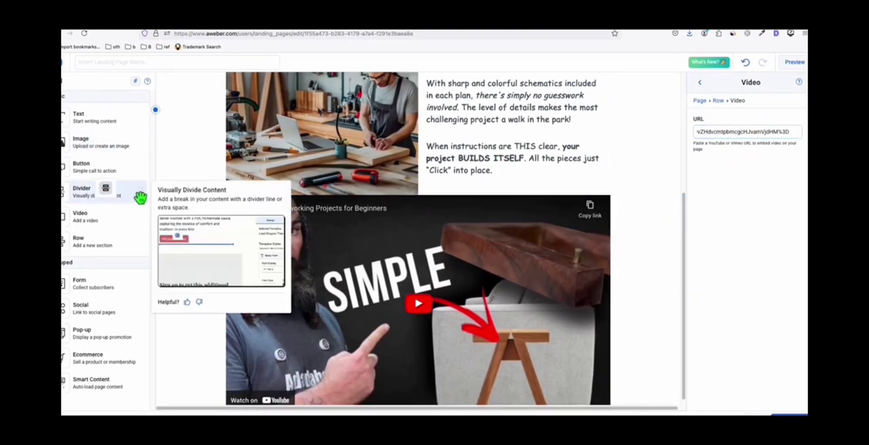
- Insert a divider above the video with 100 px top padding and style None
{"action": "left_click_drag", "start_coordinate": [138, 196], "coordinate": [474, 203]}
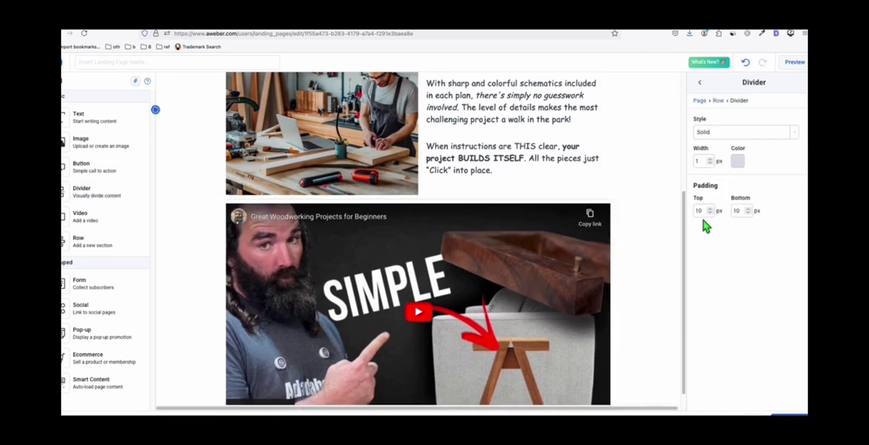
{"action": "left_click_drag", "start_coordinate": [704, 211], "coordinate": [675, 211]}
{"action": "type", "text": "20"}
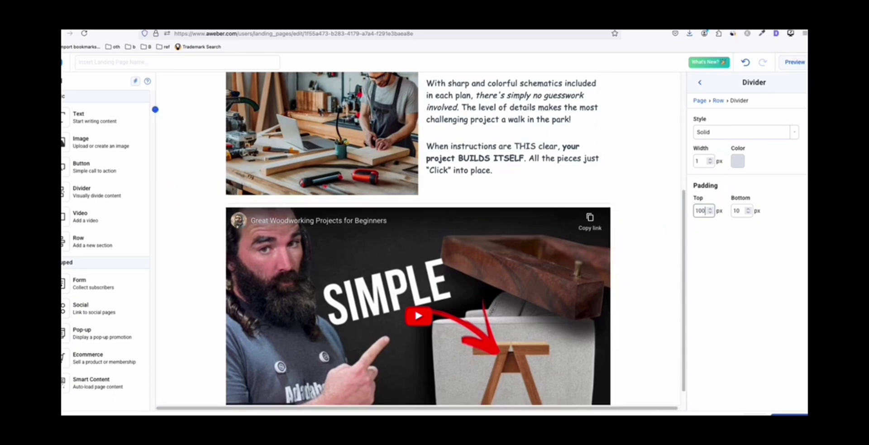
{"action": "scroll", "coordinate": [444, 188], "scroll_direction": "down", "scroll_amount": 1}
{"action": "left_click", "coordinate": [726, 134]}
{"action": "left_click", "coordinate": [725, 145]}
{"action": "scroll", "coordinate": [481, 169], "scroll_direction": "up", "scroll_amount": 3}
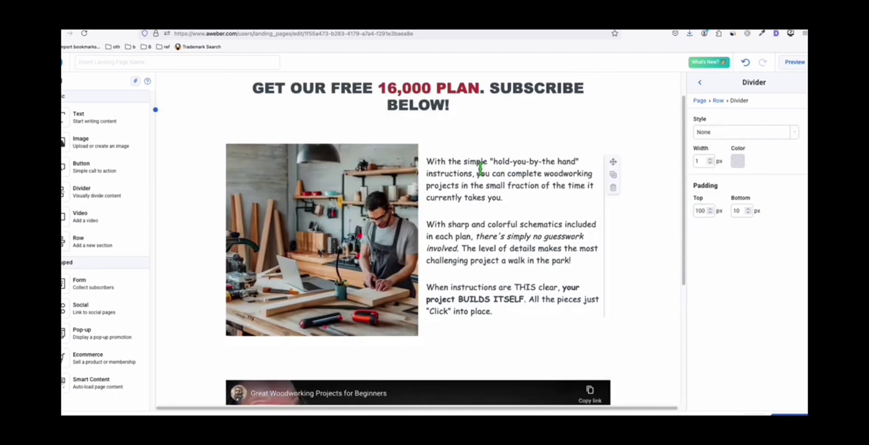
{"action": "scroll", "coordinate": [481, 169], "scroll_direction": "up", "scroll_amount": 1}
{"action": "scroll", "coordinate": [482, 144], "scroll_direction": "down", "scroll_amount": 3}
{"action": "scroll", "coordinate": [481, 242], "scroll_direction": "up", "scroll_amount": 2}
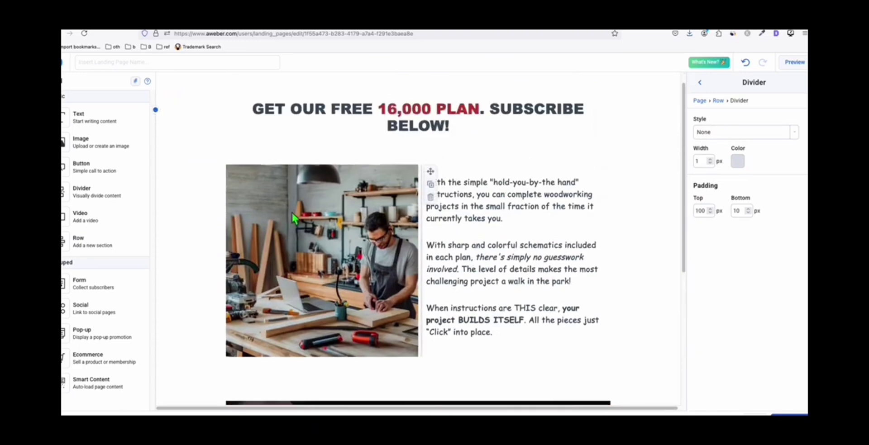
{"action": "scroll", "coordinate": [467, 190], "scroll_direction": "down", "scroll_amount": 5}
{"action": "scroll", "coordinate": [477, 191], "scroll_direction": "up", "scroll_amount": 5}
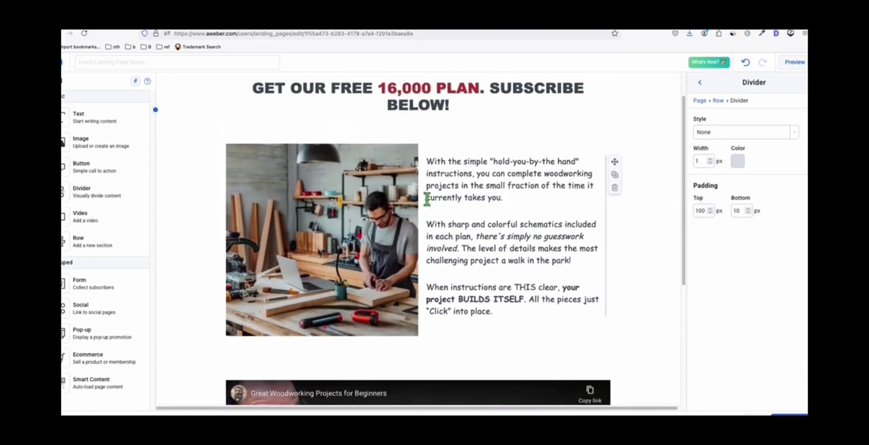
{"action": "scroll", "coordinate": [446, 184], "scroll_direction": "down", "scroll_amount": 5}
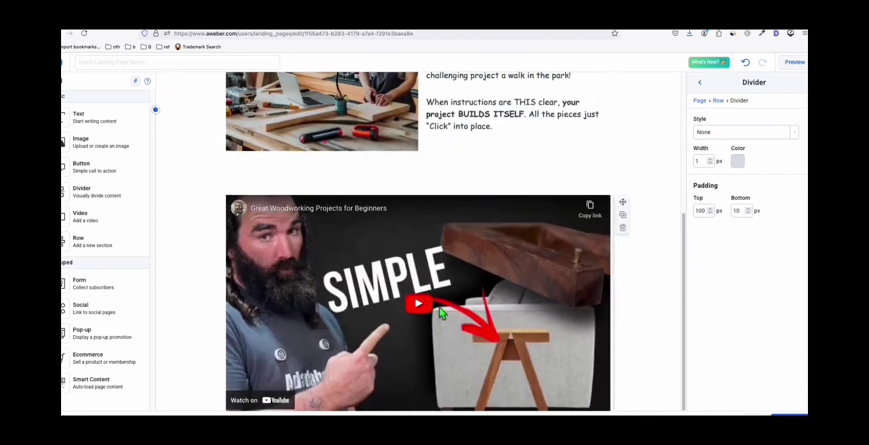
{"action": "scroll", "coordinate": [431, 145], "scroll_direction": "up", "scroll_amount": 2}
{"action": "scroll", "coordinate": [462, 191], "scroll_direction": "down", "scroll_amount": 2}
- Add a subscribe form below the video, separated by a lineless divider with 50 px top padding
{"action": "left_click_drag", "start_coordinate": [97, 287], "coordinate": [420, 405]}
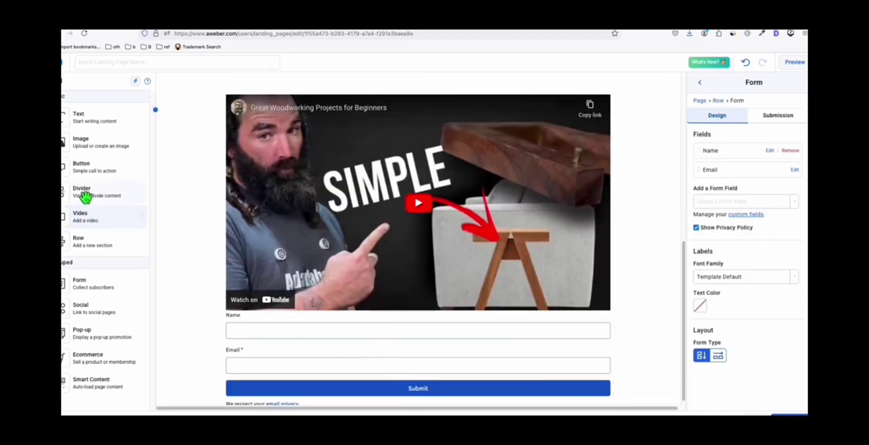
{"action": "left_click_drag", "start_coordinate": [85, 196], "coordinate": [346, 312]}
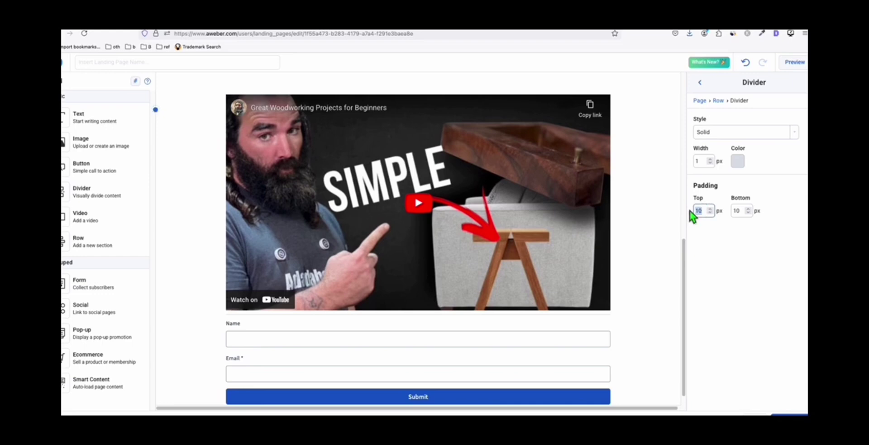
{"action": "type", "text": "50"}
{"action": "left_click", "coordinate": [705, 133]}
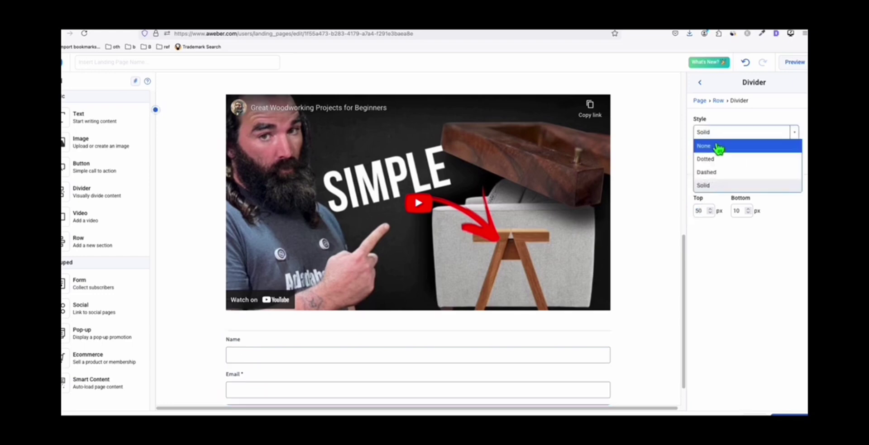
{"action": "left_click", "coordinate": [702, 184]}
{"action": "scroll", "coordinate": [442, 328], "scroll_direction": "down", "scroll_amount": 1}
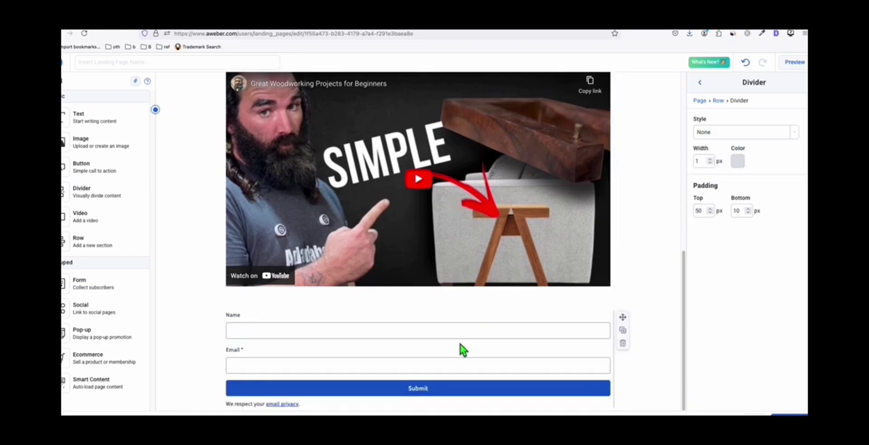
- Color the Submit button brown (#72490D)
{"action": "left_click", "coordinate": [410, 388]}
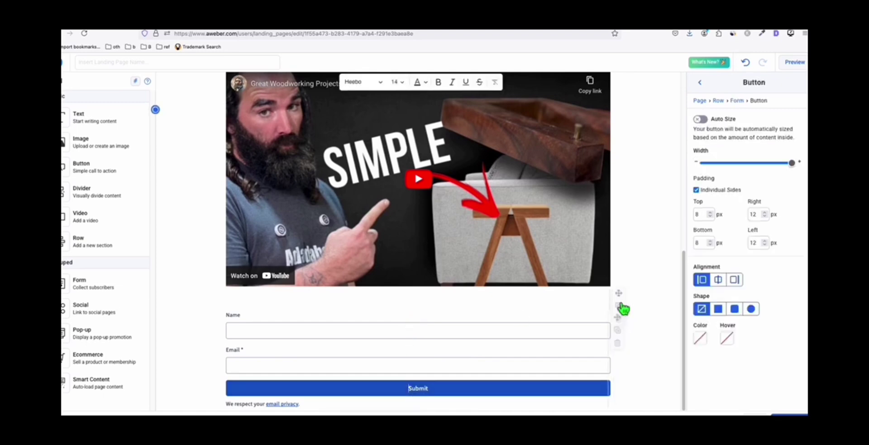
{"action": "left_click", "coordinate": [700, 338]}
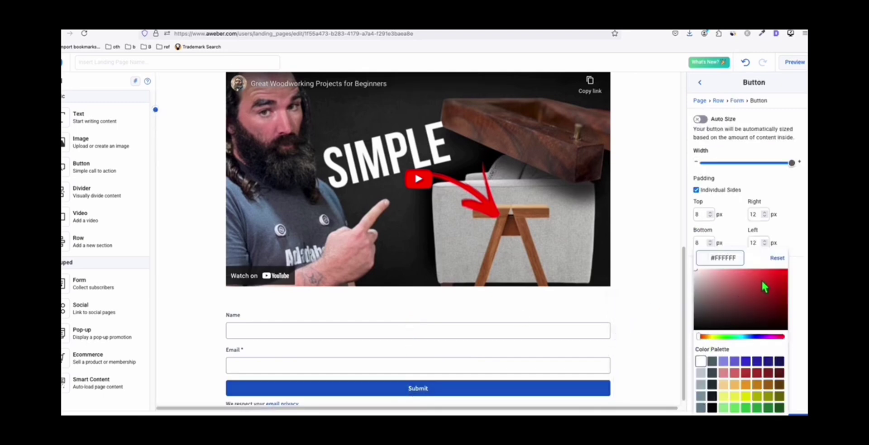
{"action": "left_click", "coordinate": [778, 388]}
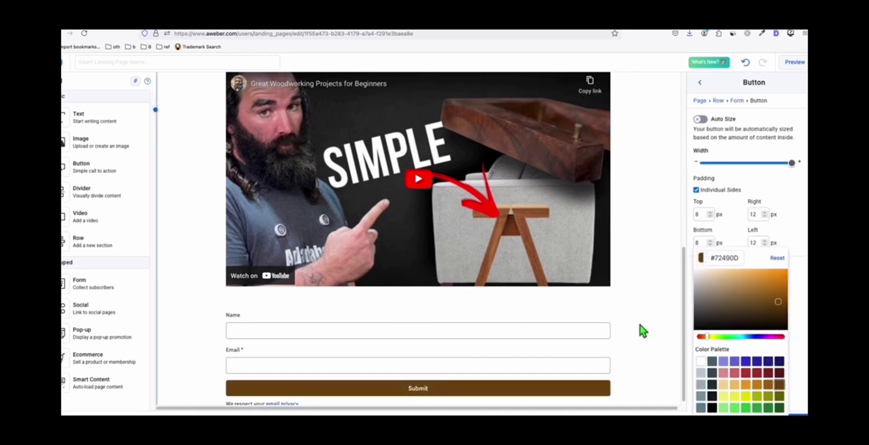
{"action": "scroll", "coordinate": [474, 265], "scroll_direction": "up", "scroll_amount": 8}
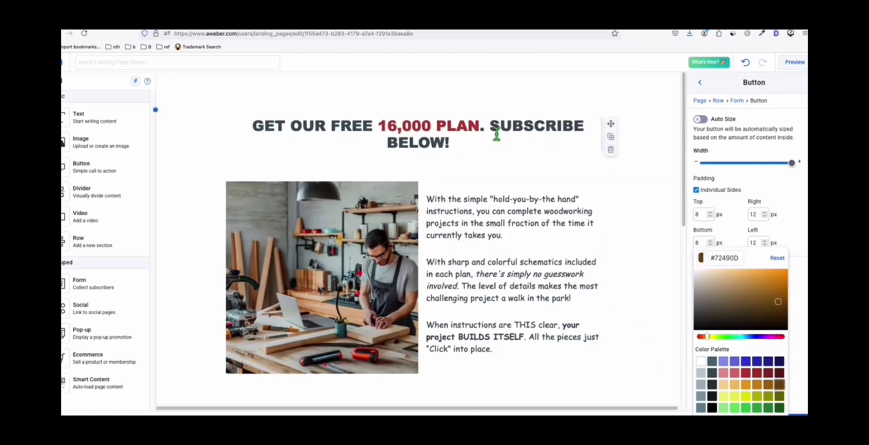
{"action": "scroll", "coordinate": [497, 133], "scroll_direction": "down", "scroll_amount": 8}
- Set the Submit button text to font size 28
{"action": "double_click", "coordinate": [418, 390]}
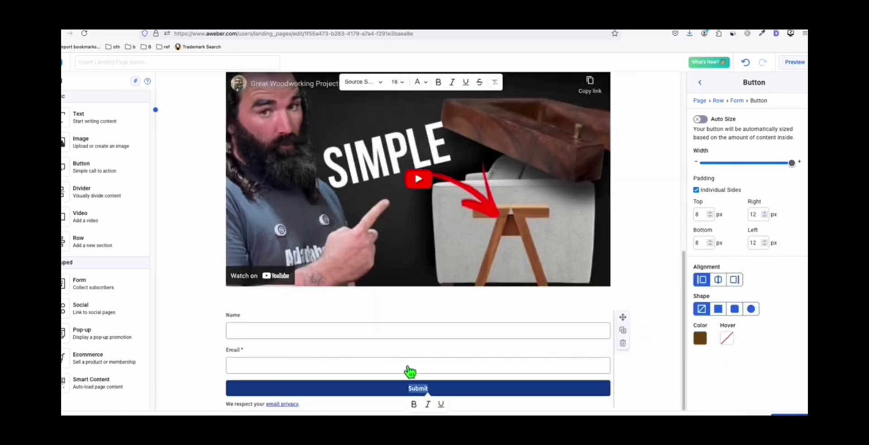
{"action": "left_click", "coordinate": [396, 83]}
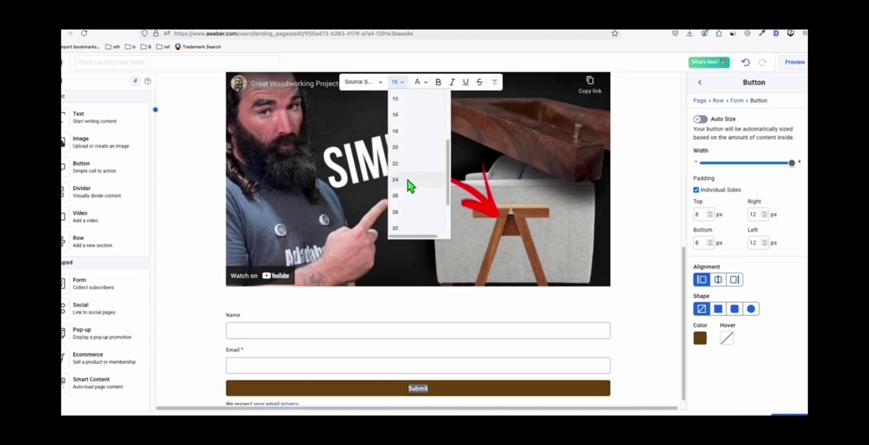
{"action": "left_click", "coordinate": [407, 212]}
{"action": "left_click", "coordinate": [640, 368]}
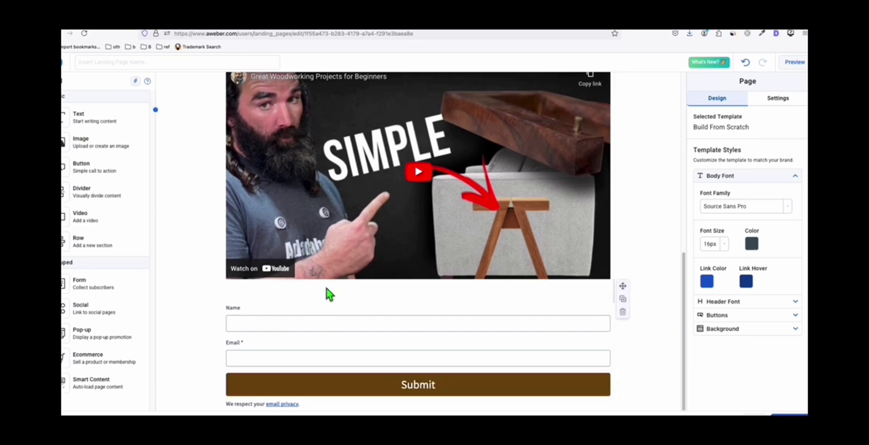
{"action": "scroll", "coordinate": [452, 244], "scroll_direction": "up", "scroll_amount": 6}
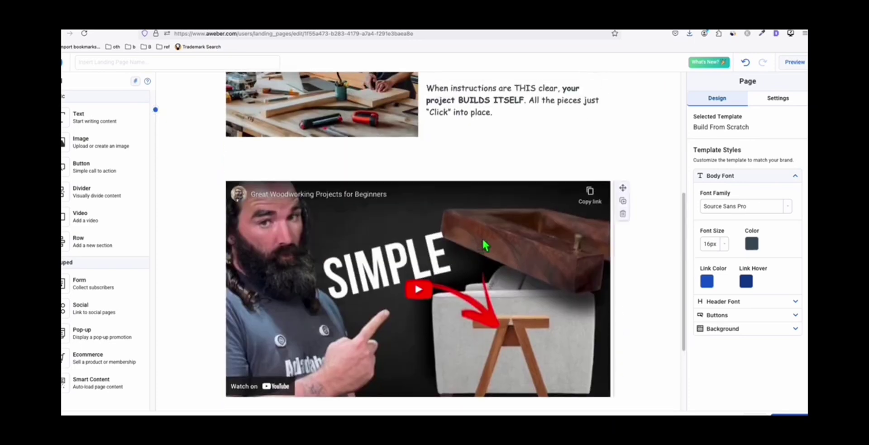
{"action": "scroll", "coordinate": [635, 145], "scroll_direction": "down", "scroll_amount": 6}
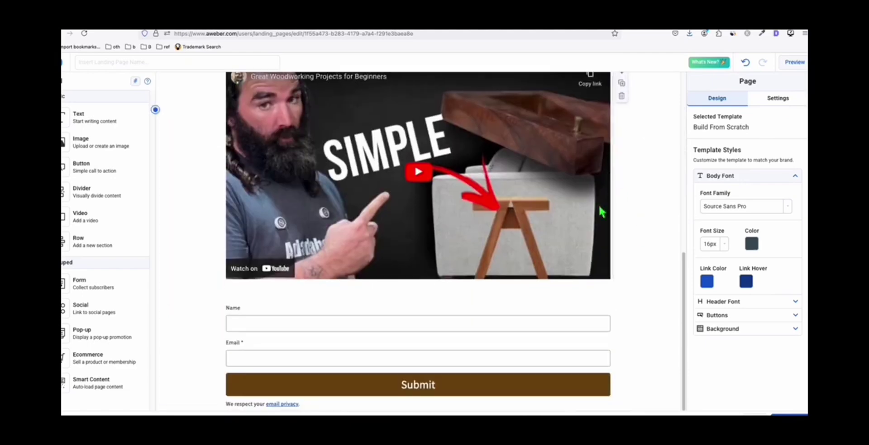
{"action": "scroll", "coordinate": [636, 145], "scroll_direction": "up", "scroll_amount": 8}
- Preview the page from the 16,000 PLAN headline down to the brown-button form, then return to editing
{"action": "left_click", "coordinate": [794, 64]}
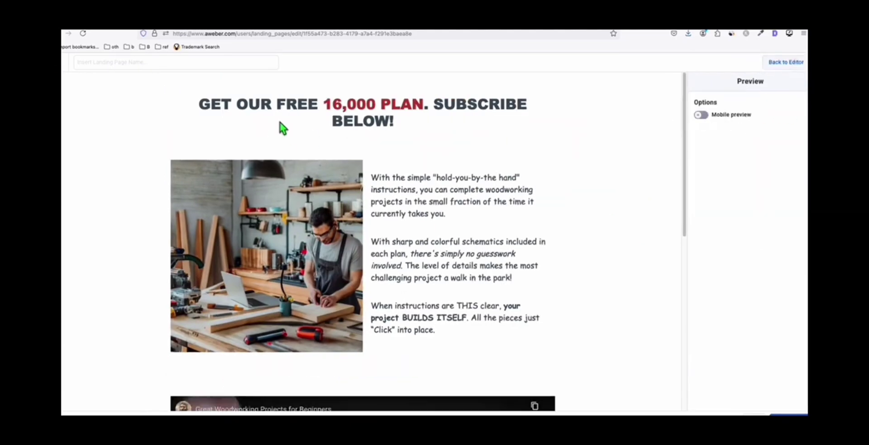
{"action": "scroll", "coordinate": [353, 138], "scroll_direction": "down", "scroll_amount": 8}
{"action": "scroll", "coordinate": [228, 317], "scroll_direction": "up", "scroll_amount": 8}
{"action": "scroll", "coordinate": [418, 175], "scroll_direction": "down", "scroll_amount": 8}
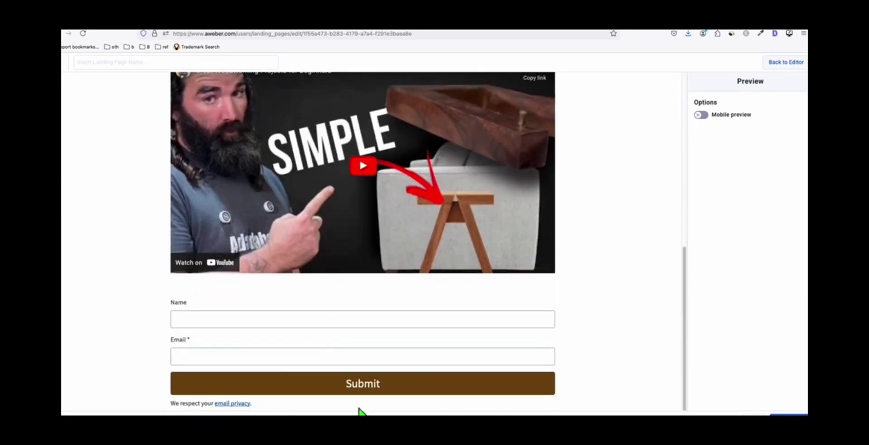
{"action": "scroll", "coordinate": [376, 226], "scroll_direction": "up", "scroll_amount": 5}
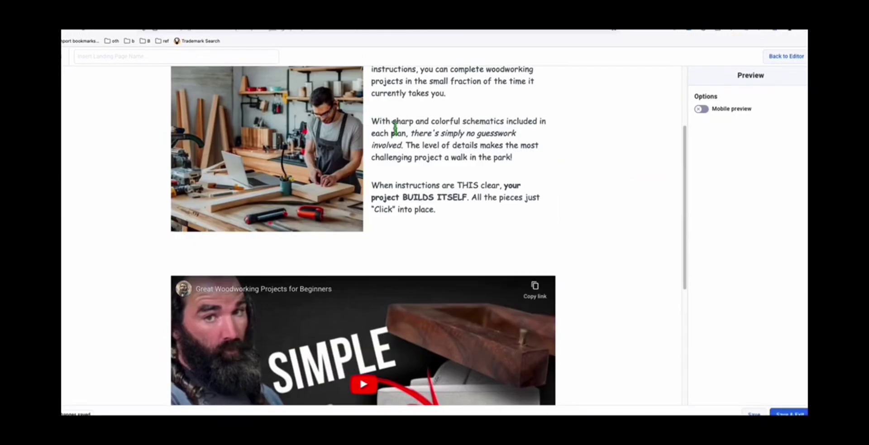
{"action": "scroll", "coordinate": [395, 129], "scroll_direction": "up", "scroll_amount": 3}
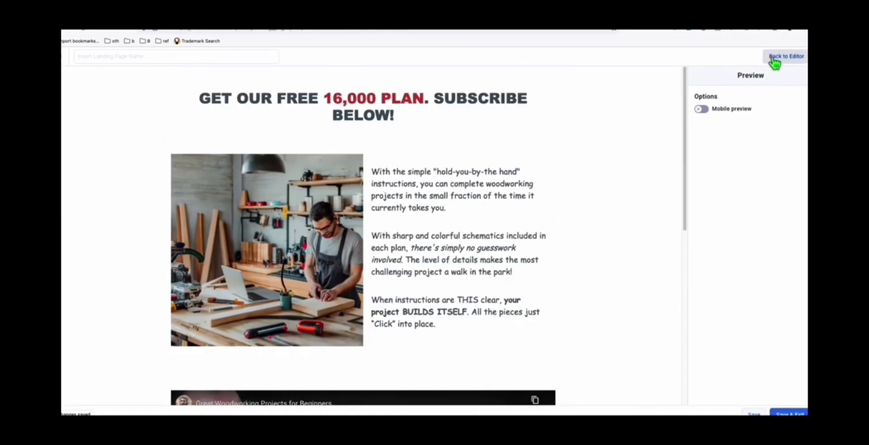
{"action": "left_click", "coordinate": [775, 60]}
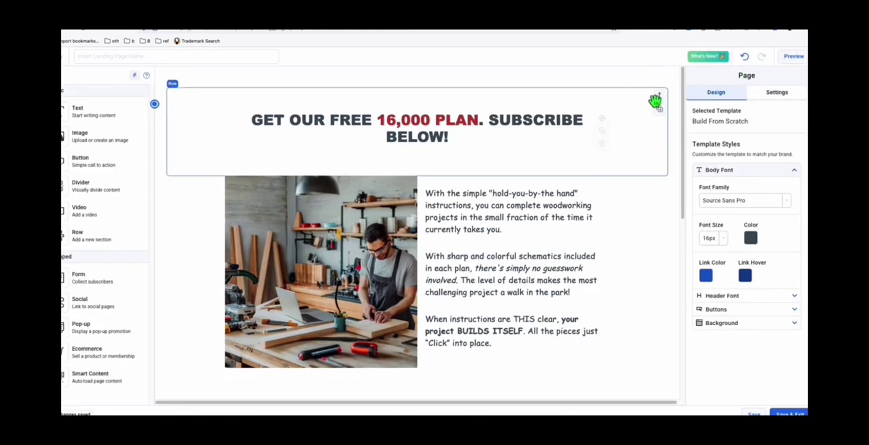
- Set the landing page URL to use the custom domain 99healthplan.com
{"action": "left_click_drag", "start_coordinate": [742, 74], "coordinate": [775, 95]}
{"action": "left_click", "coordinate": [776, 93]}
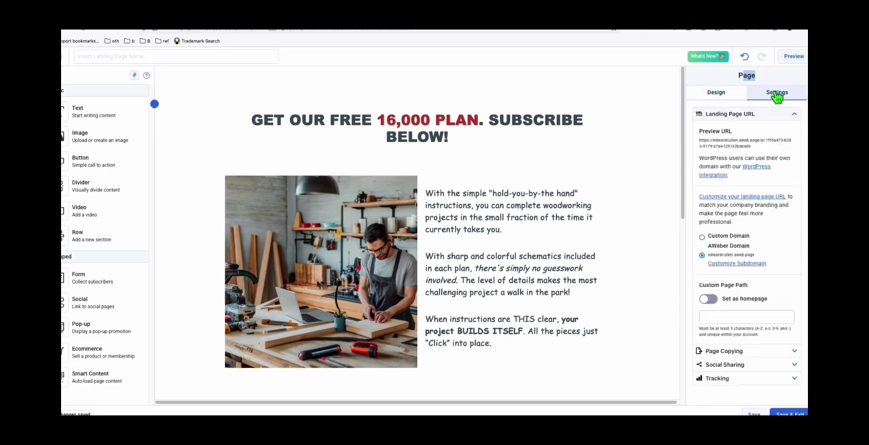
{"action": "left_click", "coordinate": [702, 237]}
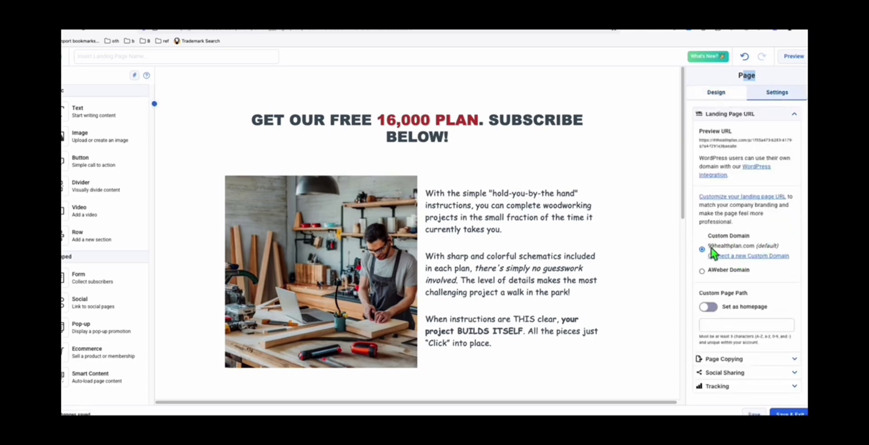
{"action": "left_click_drag", "start_coordinate": [708, 246], "coordinate": [743, 255]}
{"action": "left_click", "coordinate": [702, 251]}
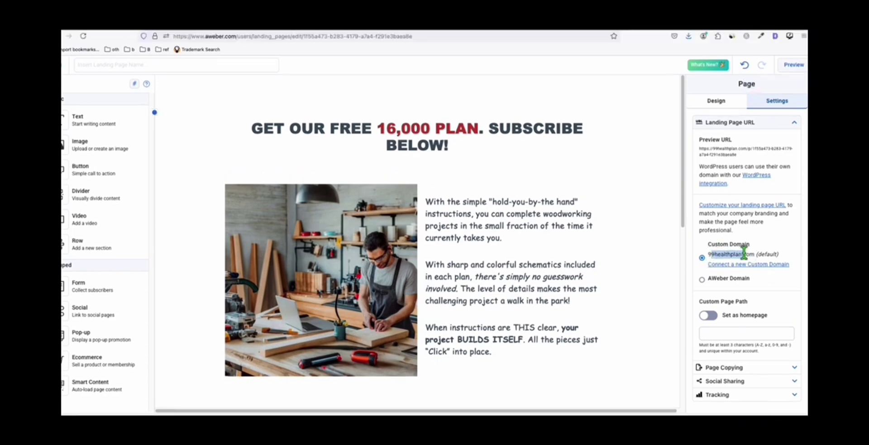
{"action": "scroll", "coordinate": [752, 225], "scroll_direction": "down", "scroll_amount": 1}
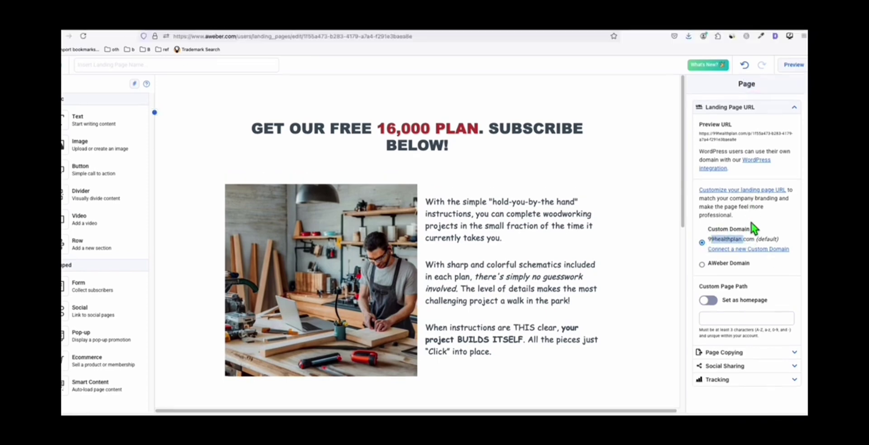
- Enter tedswoodworking as the custom page path
{"action": "left_click", "coordinate": [751, 317]}
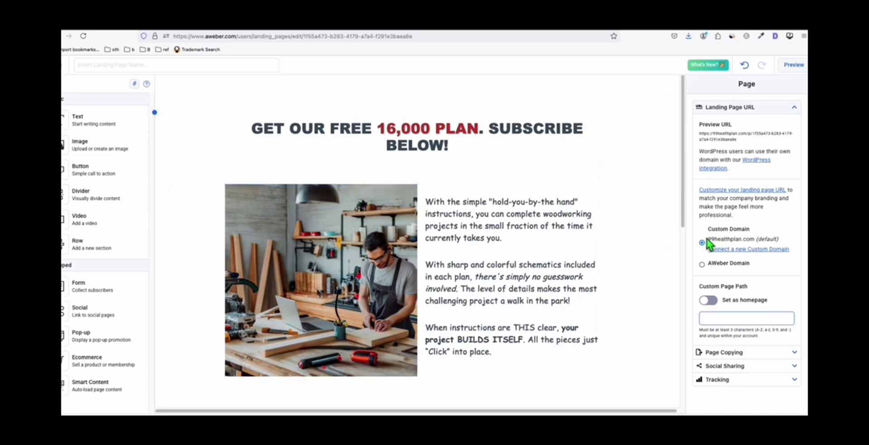
{"action": "left_click_drag", "start_coordinate": [708, 240], "coordinate": [754, 240]}
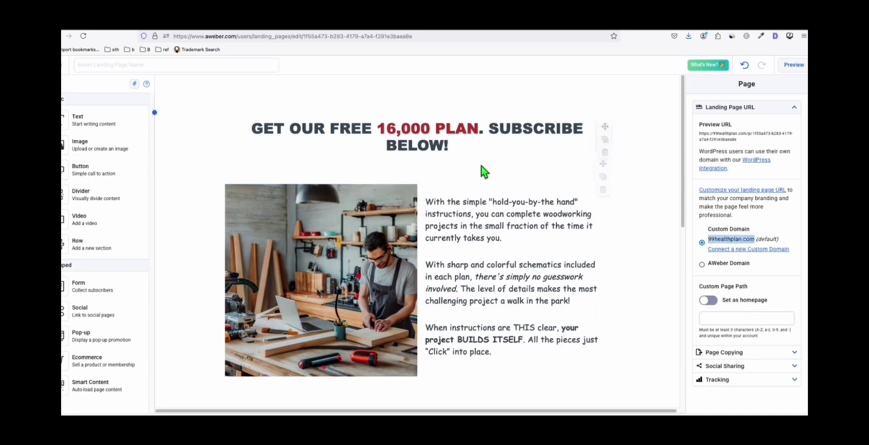
{"action": "left_click", "coordinate": [727, 320]}
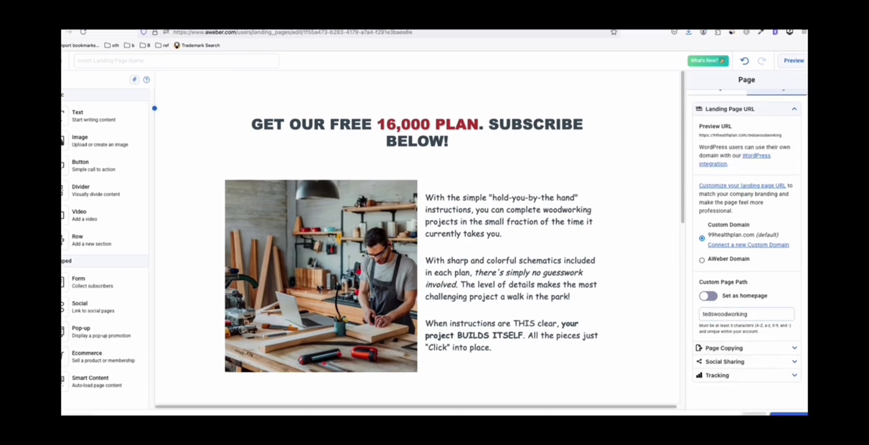
{"action": "scroll", "coordinate": [501, 235], "scroll_direction": "down", "scroll_amount": 8}
{"action": "left_click", "coordinate": [527, 332]}
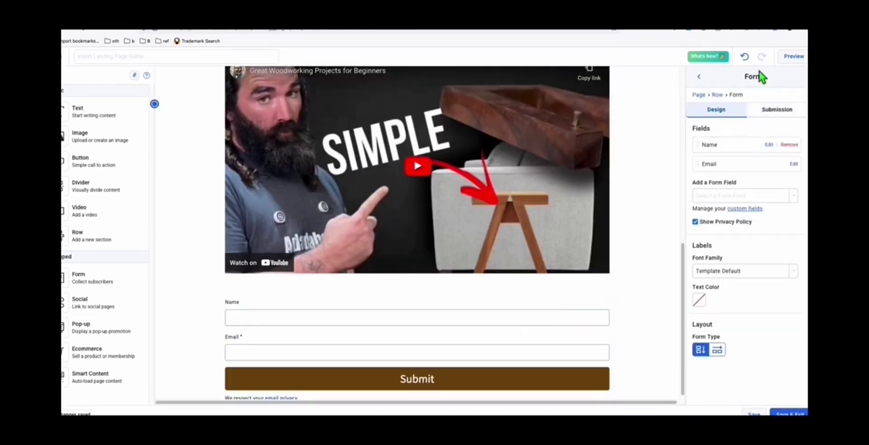
- Leave the form's Thank You Page on Simple and save the landing page
{"action": "left_click", "coordinate": [778, 112]}
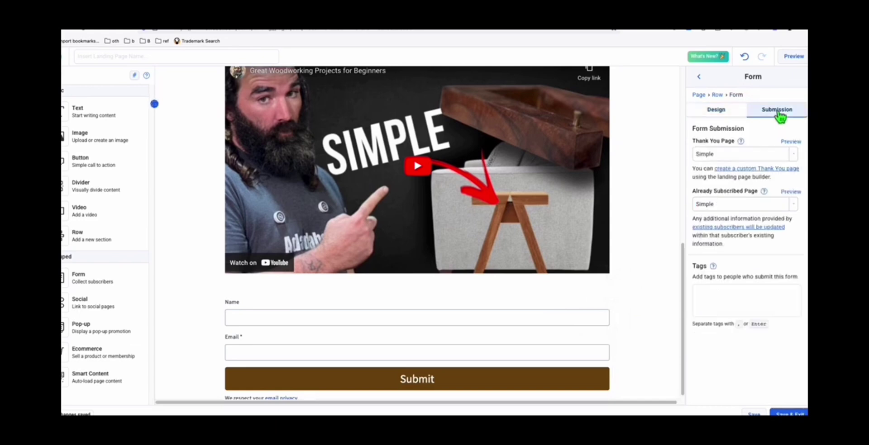
{"action": "left_click", "coordinate": [706, 153]}
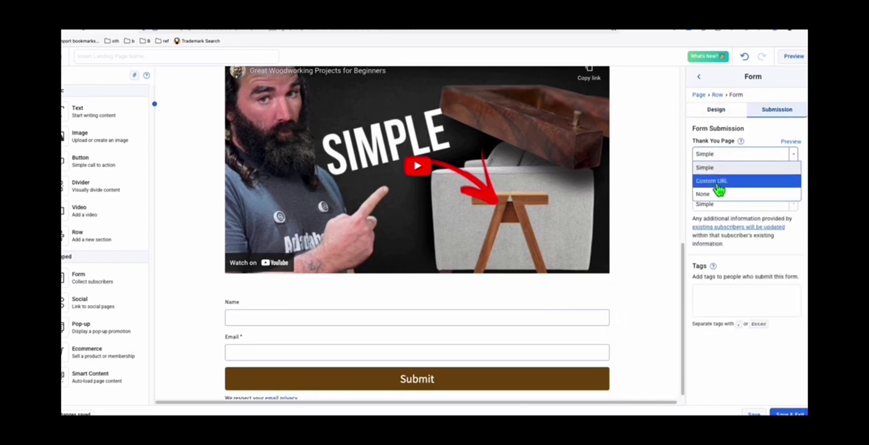
{"action": "scroll", "coordinate": [441, 176], "scroll_direction": "up", "scroll_amount": 6}
{"action": "scroll", "coordinate": [428, 221], "scroll_direction": "down", "scroll_amount": 1}
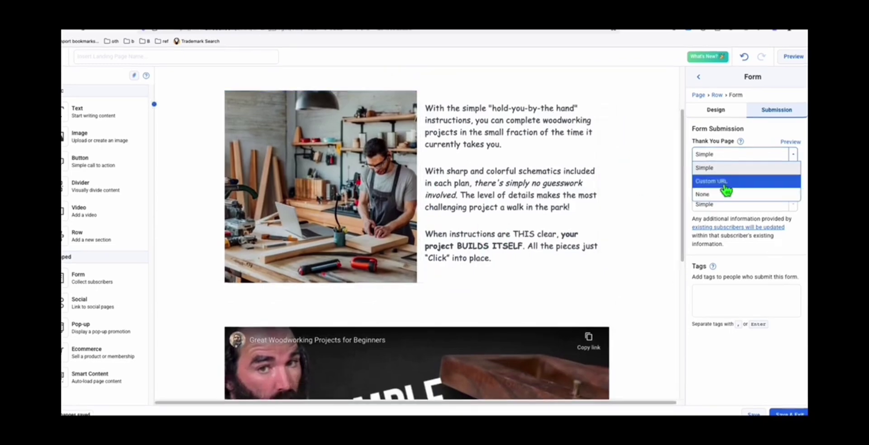
{"action": "left_click", "coordinate": [747, 167]}
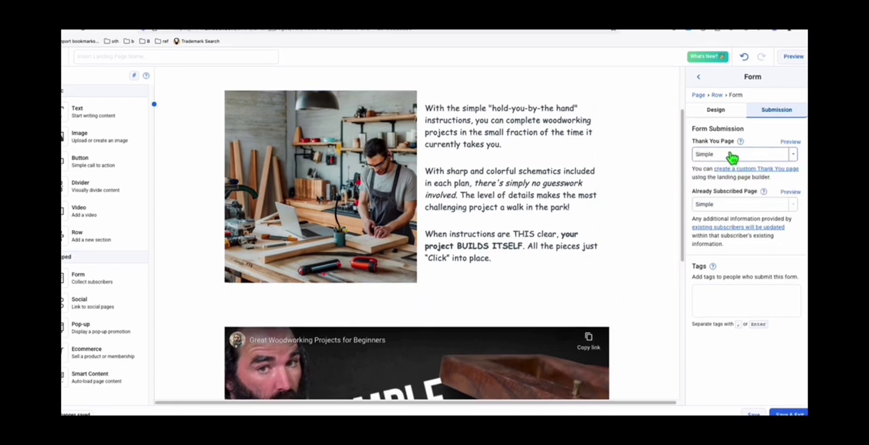
{"action": "left_click", "coordinate": [733, 155]}
{"action": "left_click", "coordinate": [722, 166]}
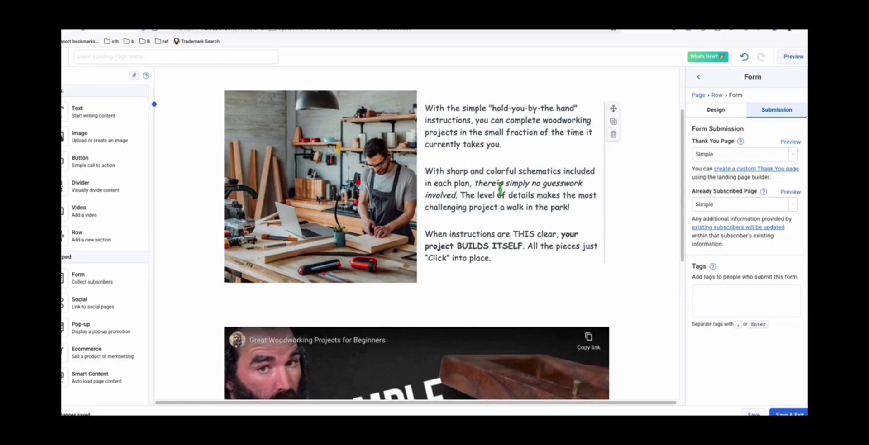
{"action": "scroll", "coordinate": [481, 188], "scroll_direction": "up", "scroll_amount": 3}
{"action": "scroll", "coordinate": [484, 194], "scroll_direction": "down", "scroll_amount": 5}
{"action": "scroll", "coordinate": [486, 195], "scroll_direction": "down", "scroll_amount": 1}
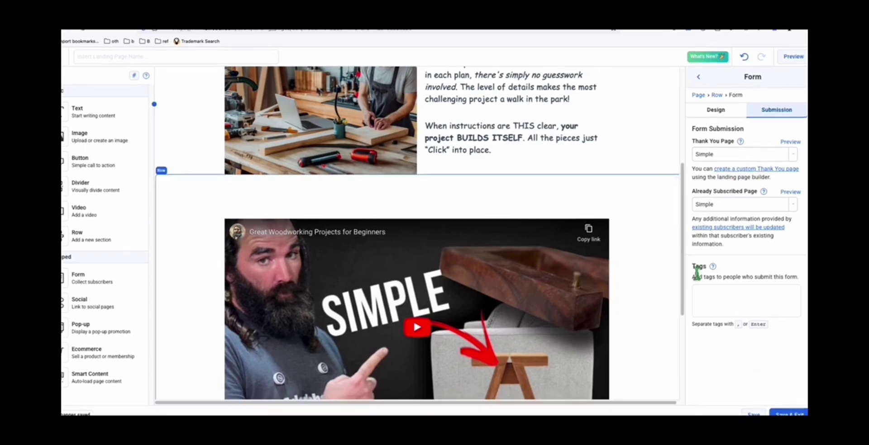
{"action": "left_click", "coordinate": [752, 413]}
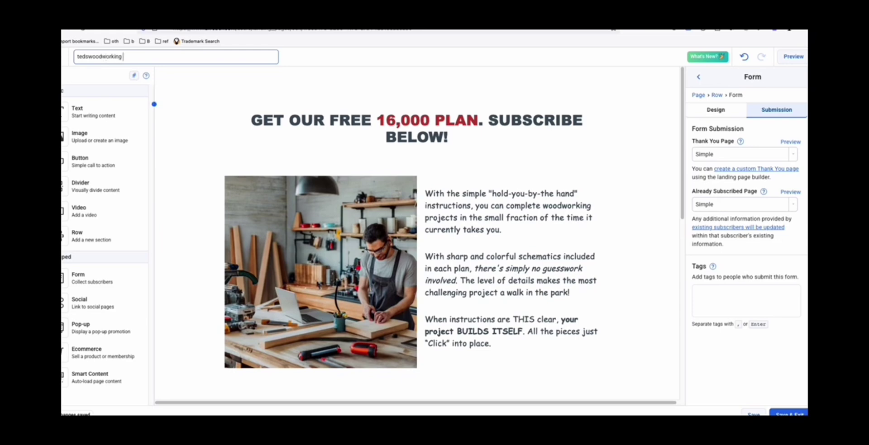
- Save, publish tedswoodworking 222 from Landing Pages, and copy its live URL
{"action": "left_click", "coordinate": [761, 412]}
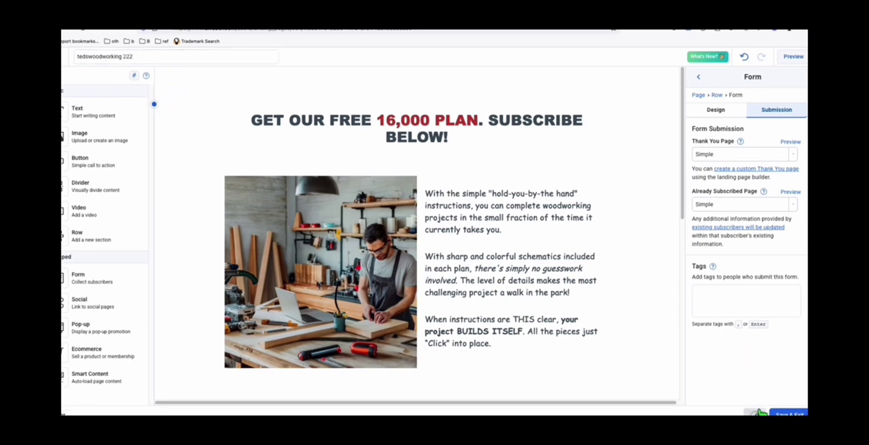
{"action": "left_click", "coordinate": [64, 68]}
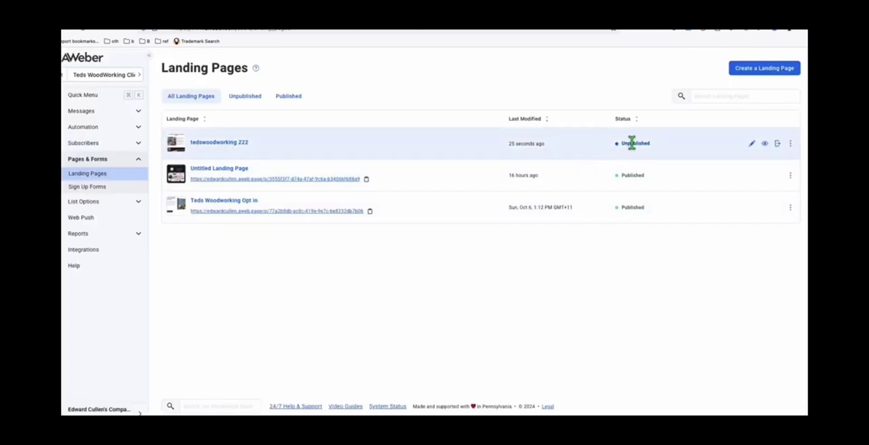
{"action": "left_click", "coordinate": [780, 145]}
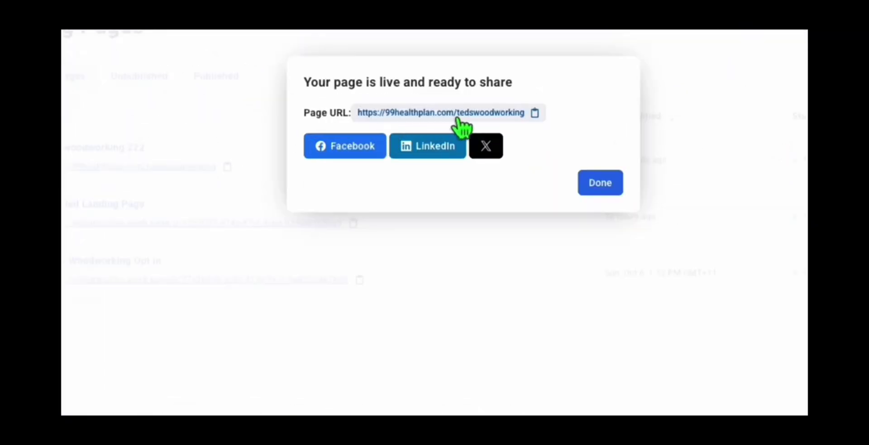
{"action": "left_click", "coordinate": [519, 114]}
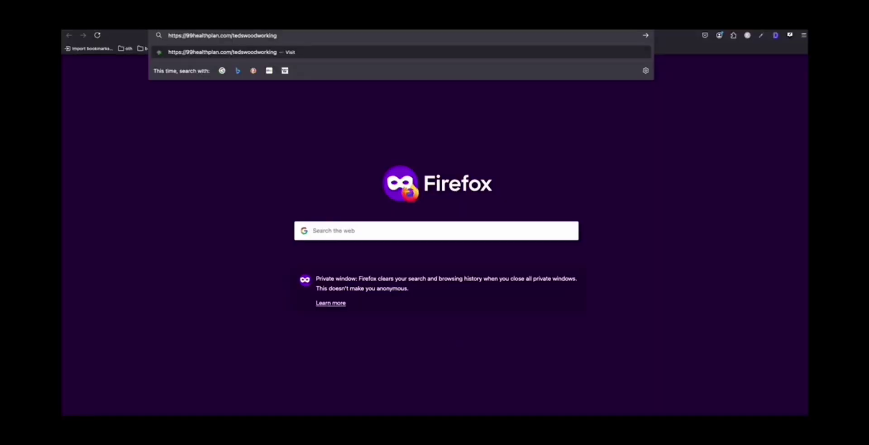
- Load 99healthplan.com/tedswoodworking in Firefox and check the video and Name field
{"action": "key", "text": "Return"}
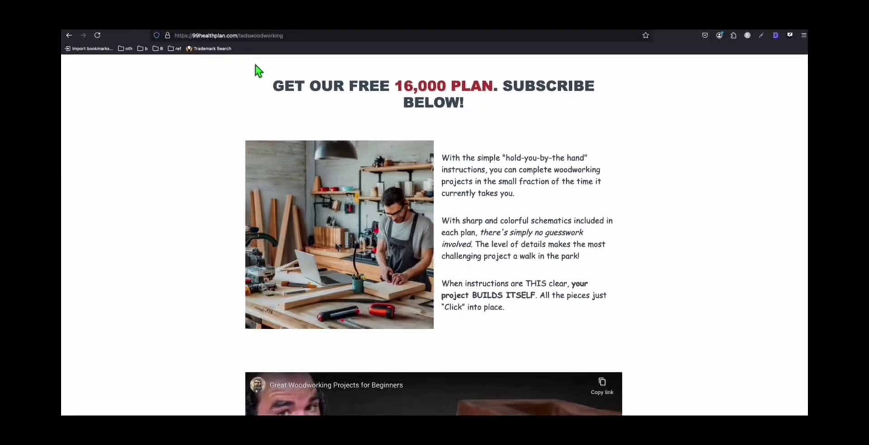
{"action": "scroll", "coordinate": [275, 82], "scroll_direction": "down", "scroll_amount": 6}
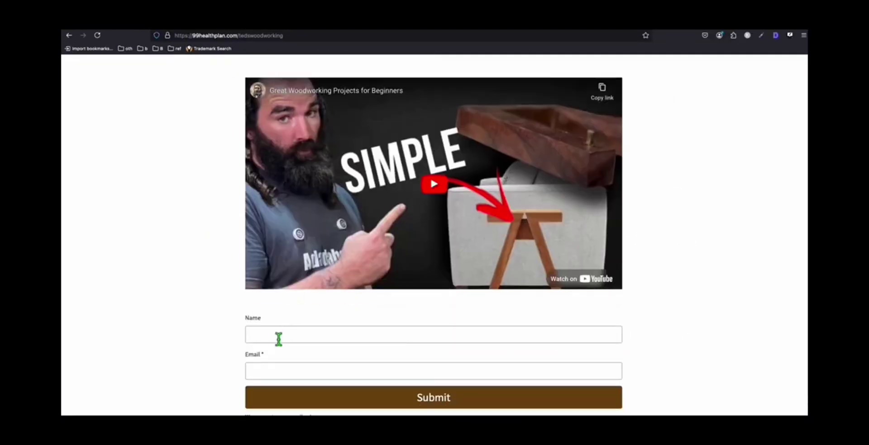
{"action": "left_click", "coordinate": [278, 337]}
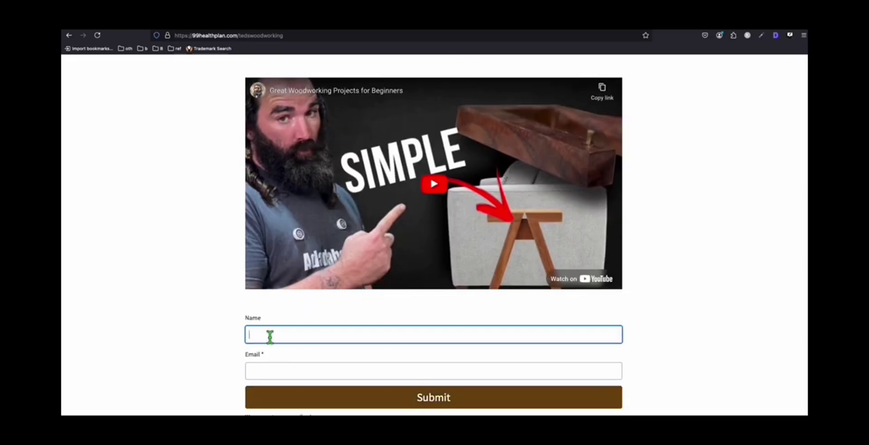
{"action": "scroll", "coordinate": [526, 222], "scroll_direction": "up", "scroll_amount": 5}
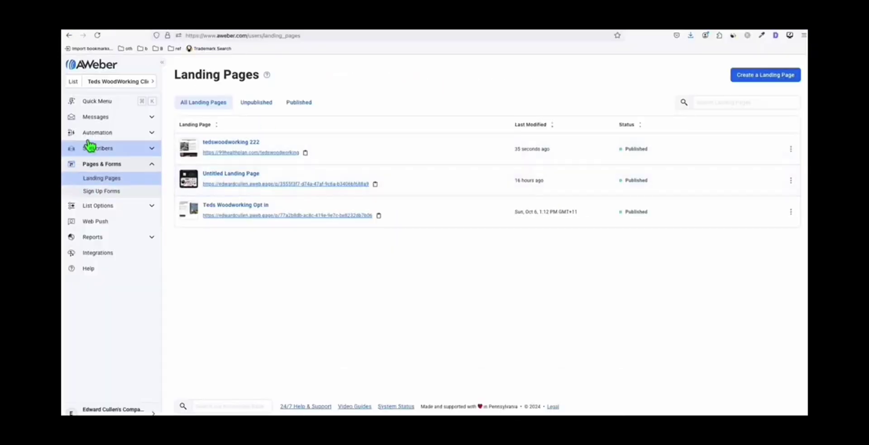
- Open the Teds Woodworking Automation campaign for editing from Automation Campaigns
{"action": "left_click", "coordinate": [107, 134]}
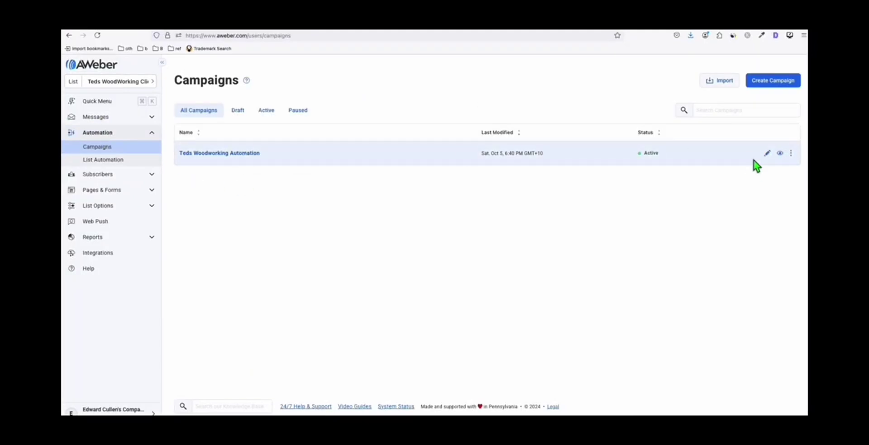
{"action": "left_click", "coordinate": [768, 152]}
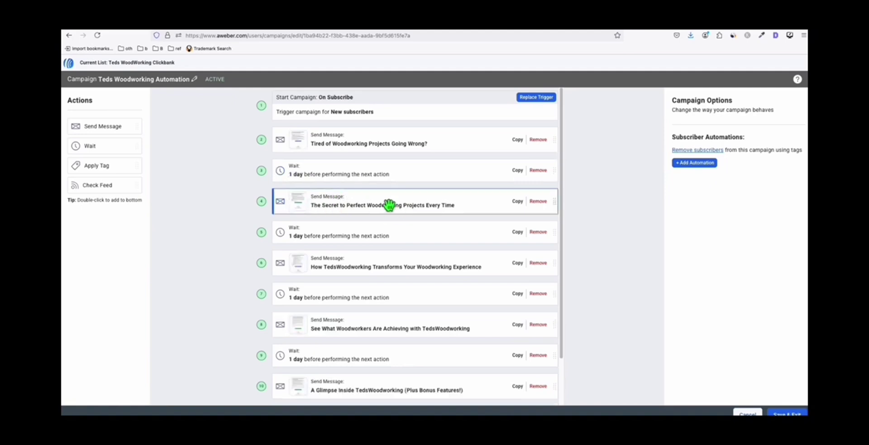
- Inspect the 'How TedsWoodworking Transforms' and 'See What Woodworkers Are Achieving' emails and the step 7 one-day wait
{"action": "scroll", "coordinate": [387, 208], "scroll_direction": "down", "scroll_amount": 1}
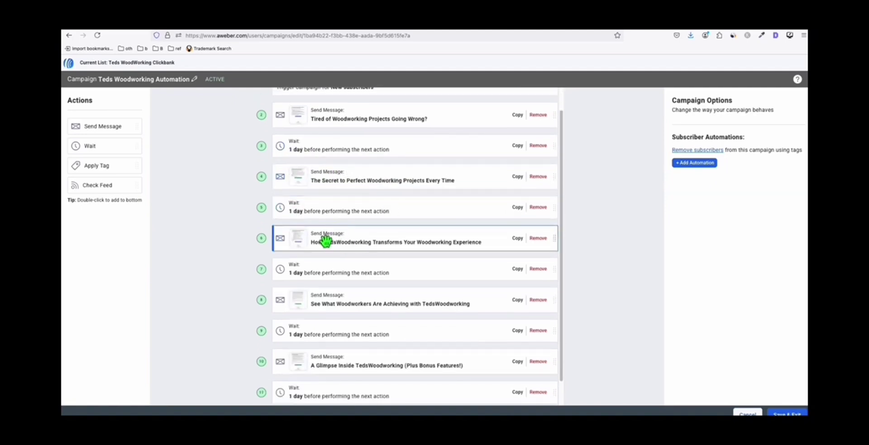
{"action": "scroll", "coordinate": [355, 248], "scroll_direction": "down", "scroll_amount": 1}
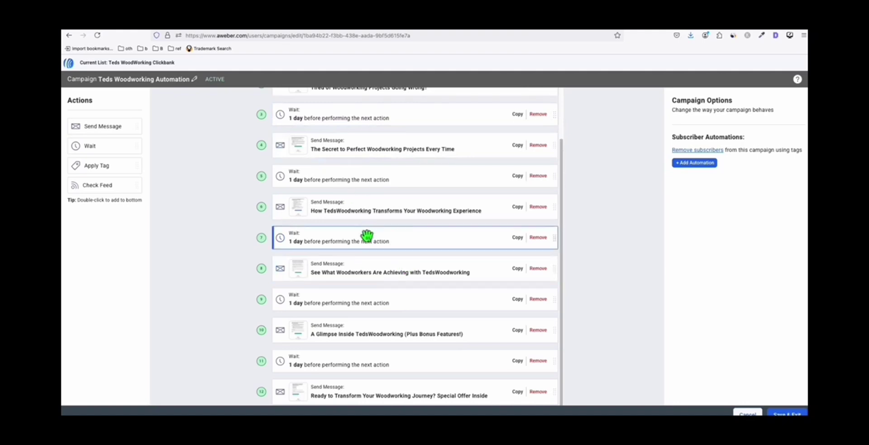
{"action": "left_click", "coordinate": [367, 212]}
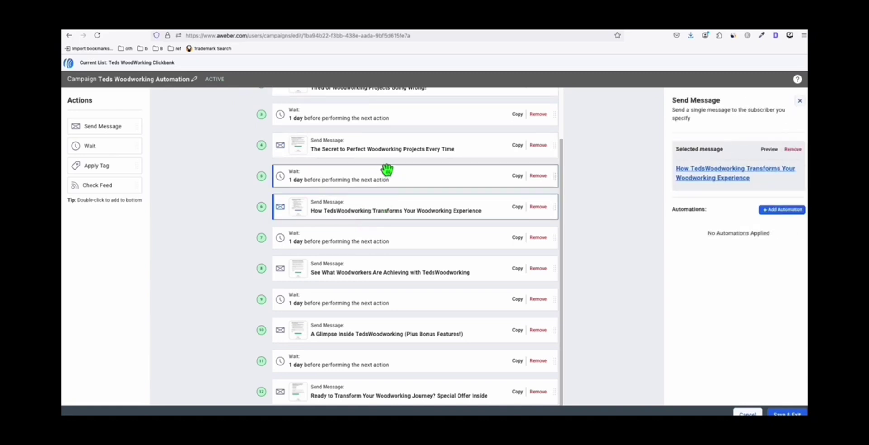
{"action": "left_click", "coordinate": [398, 274]}
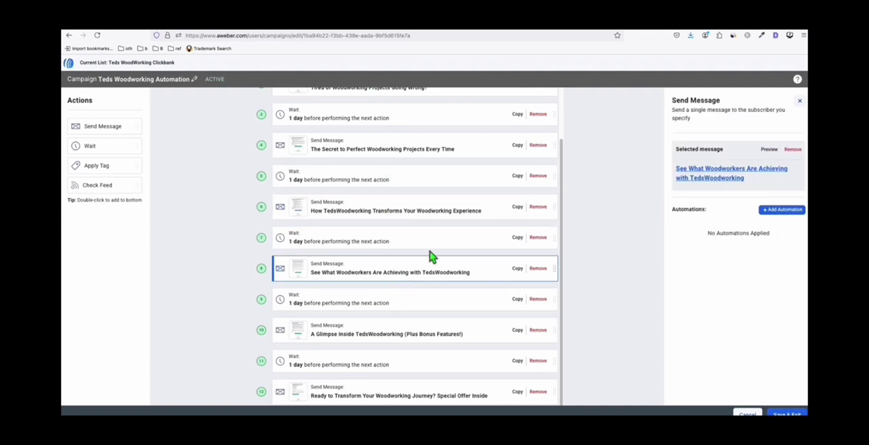
{"action": "left_click", "coordinate": [374, 245]}
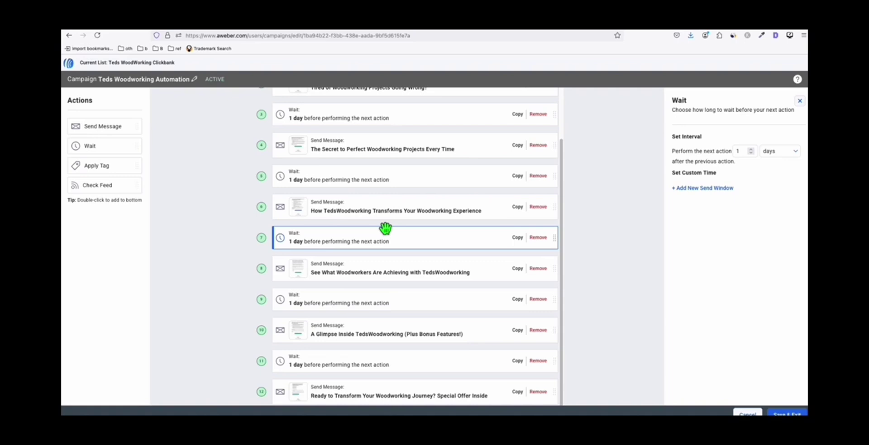
{"action": "scroll", "coordinate": [403, 202], "scroll_direction": "up", "scroll_amount": 2}
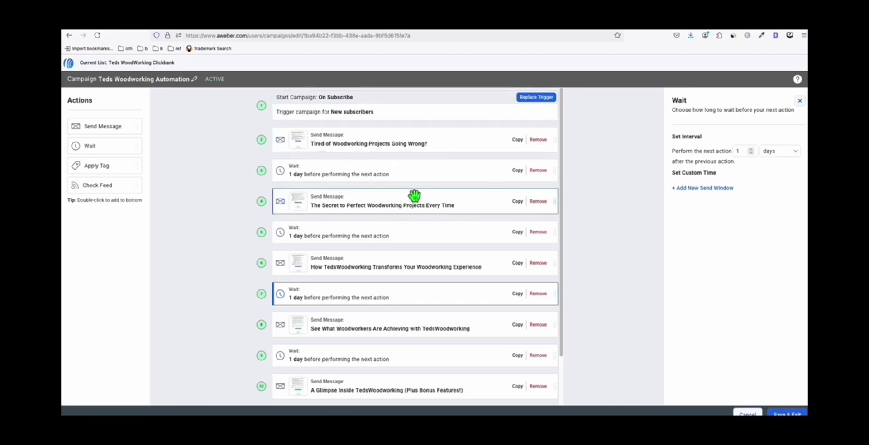
{"action": "scroll", "coordinate": [414, 173], "scroll_direction": "down", "scroll_amount": 1}
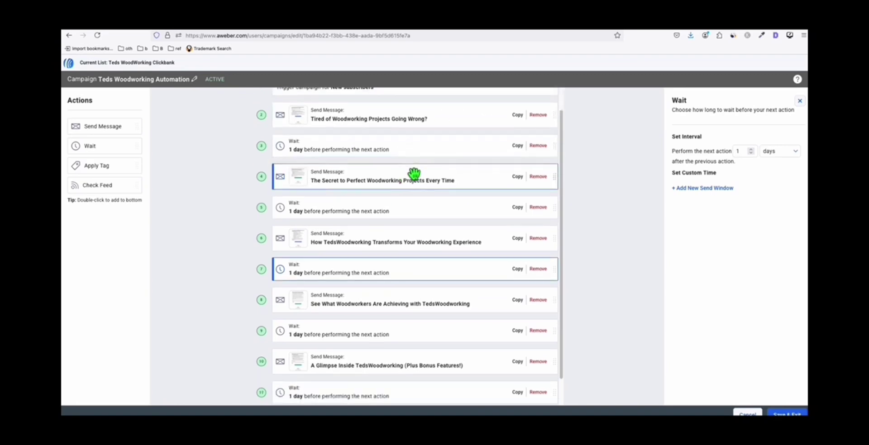